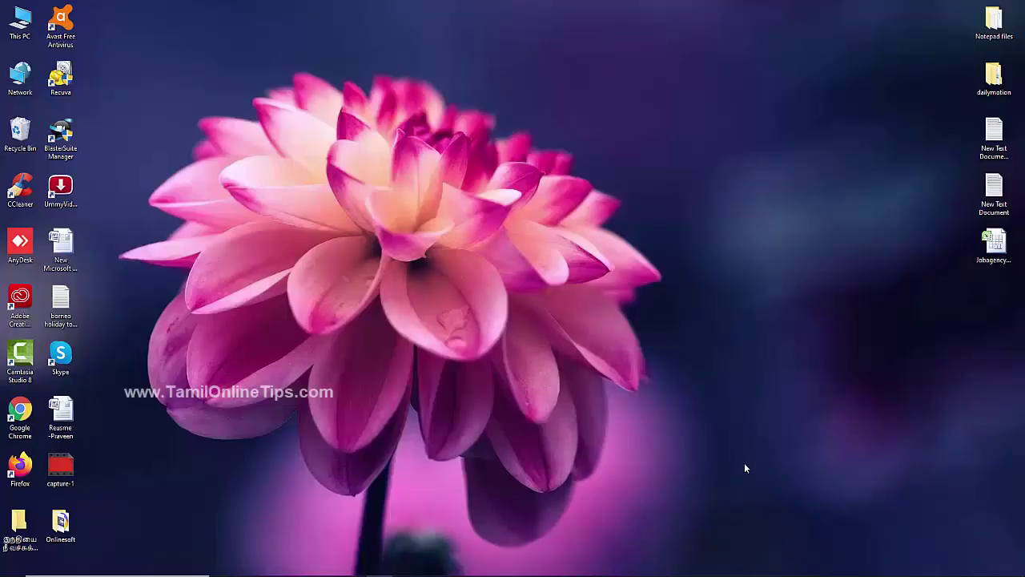
Step: Refresh the Windows desktop five times from its right-click menu
{"action": "right_click", "coordinate": [497, 194]}
{"action": "left_click", "coordinate": [512, 221]}
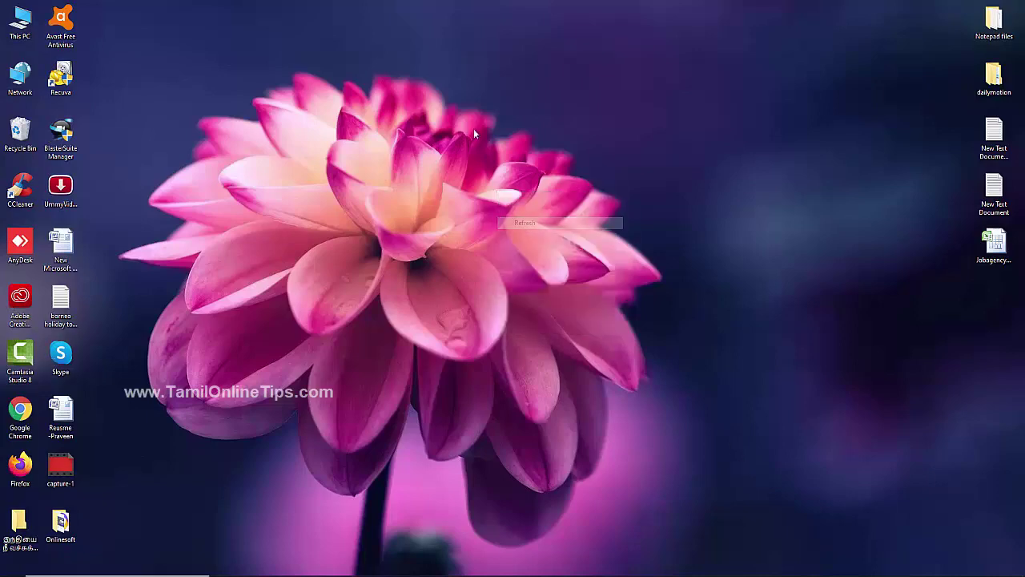
{"action": "right_click", "coordinate": [473, 128]}
{"action": "left_click", "coordinate": [504, 161]}
{"action": "right_click", "coordinate": [490, 117]}
{"action": "left_click", "coordinate": [529, 148]}
{"action": "right_click", "coordinate": [520, 94]}
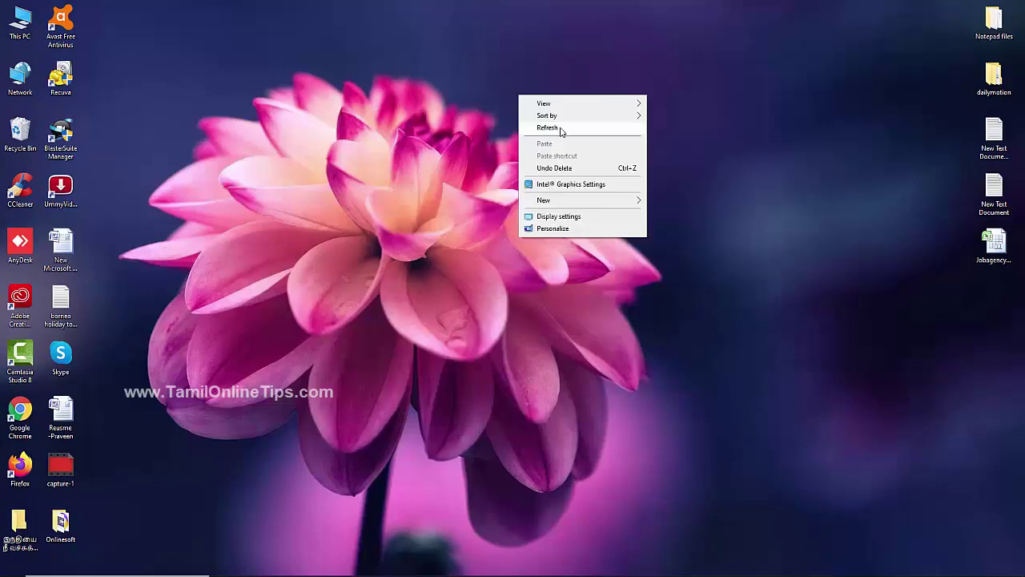
{"action": "left_click", "coordinate": [561, 127]}
{"action": "right_click", "coordinate": [561, 92]}
{"action": "left_click", "coordinate": [595, 124]}
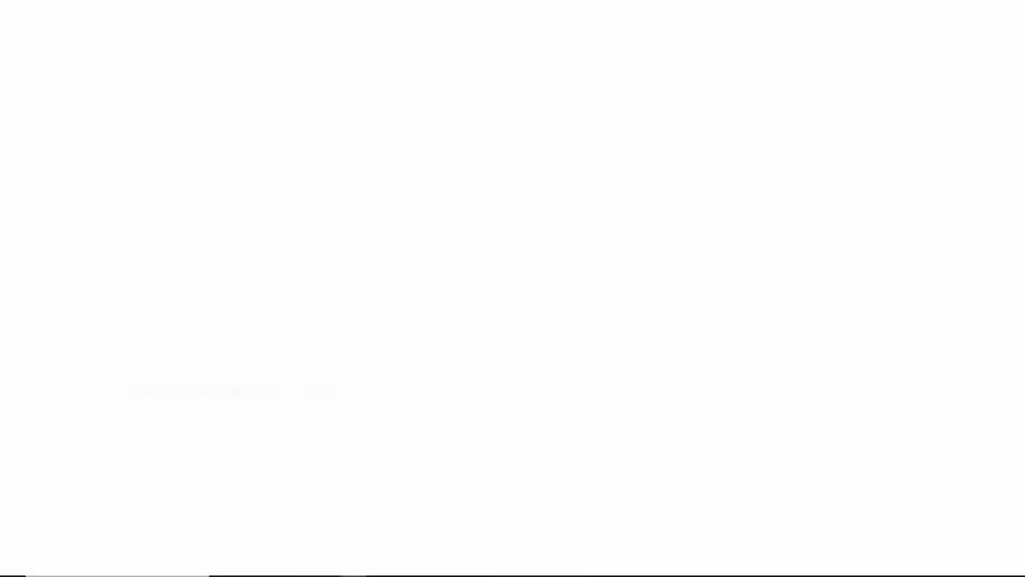
Step: Load Canva from the bookmark and sign in with Facebook
{"action": "left_click", "coordinate": [202, 47]}
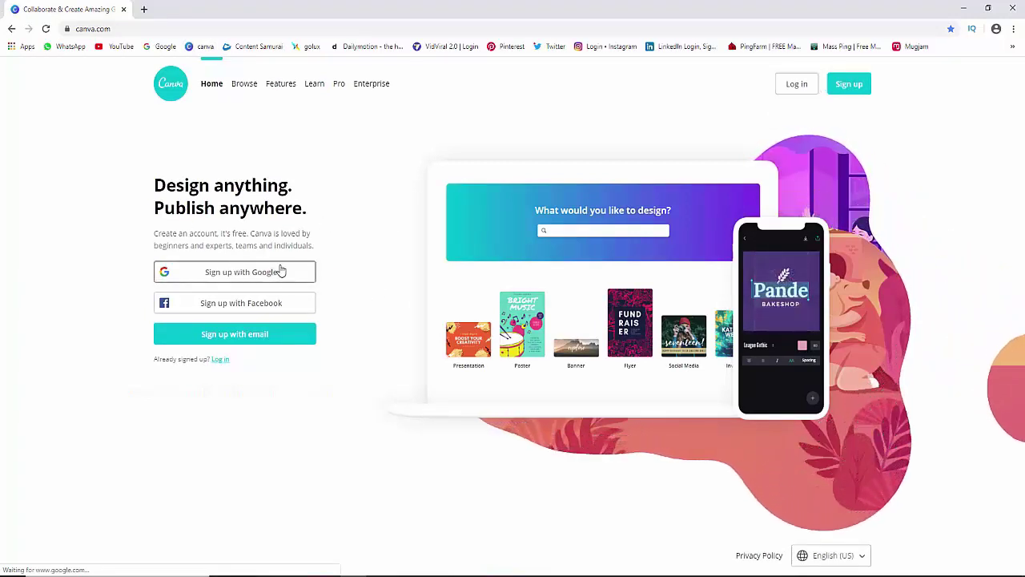
{"action": "left_click", "coordinate": [287, 306]}
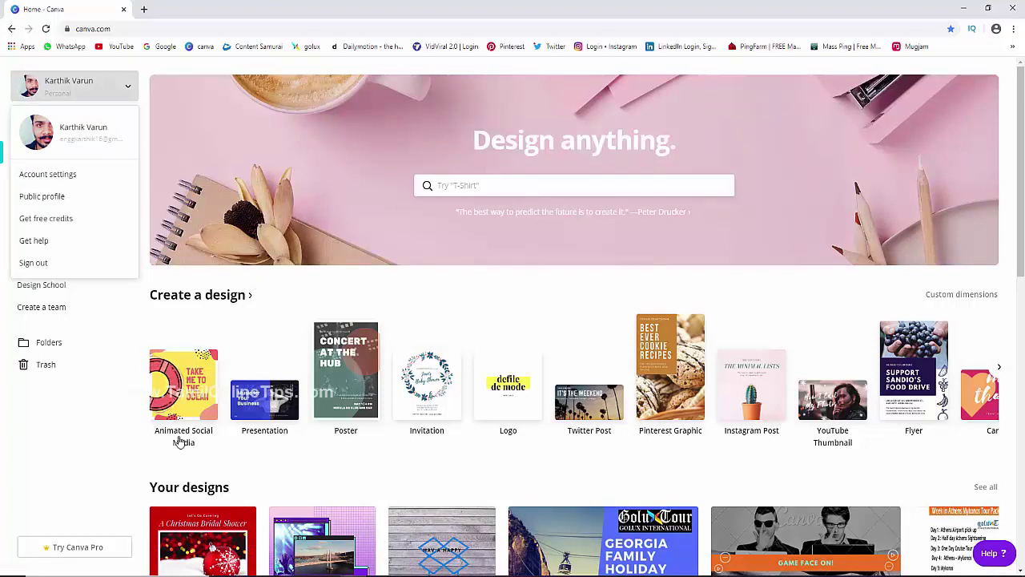
Step: Scroll to the home page's Logos row and page through its examples
{"action": "scroll", "coordinate": [178, 473], "scroll_direction": "down", "scroll_amount": 2}
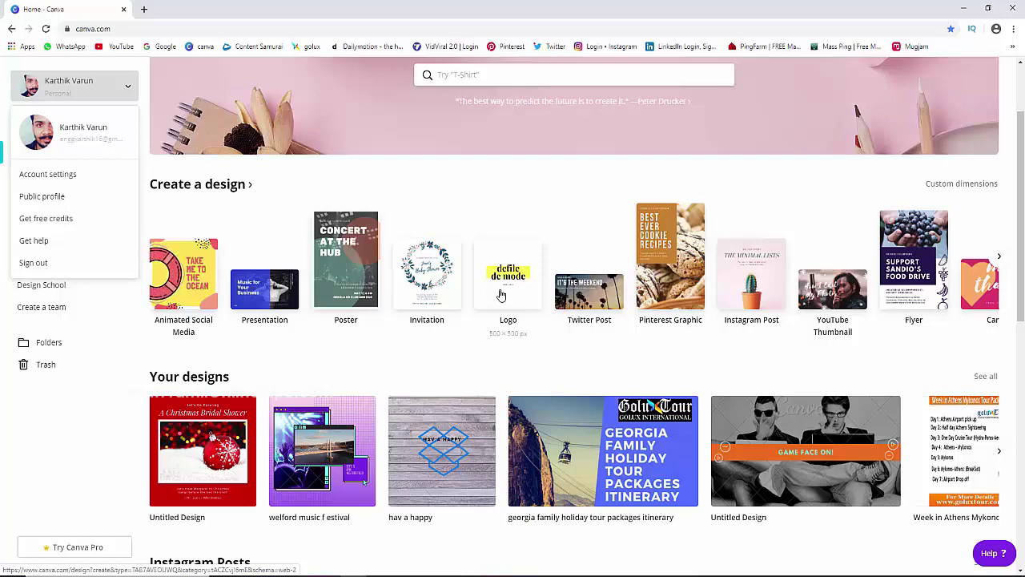
{"action": "scroll", "coordinate": [511, 298], "scroll_direction": "up", "scroll_amount": 2}
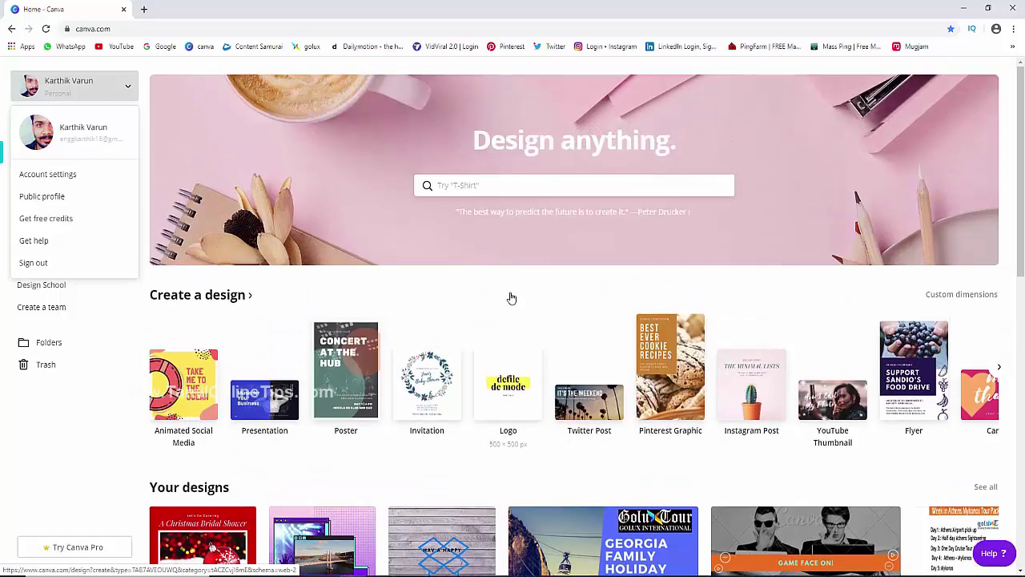
{"action": "scroll", "coordinate": [511, 298], "scroll_direction": "down", "scroll_amount": 3}
{"action": "scroll", "coordinate": [511, 297], "scroll_direction": "down", "scroll_amount": 6}
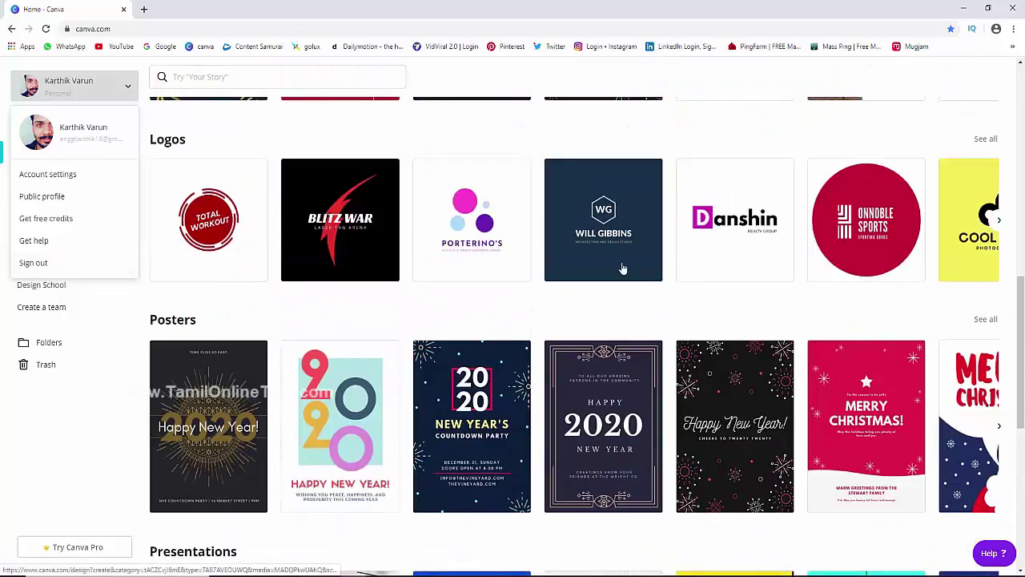
{"action": "left_click", "coordinate": [999, 220]}
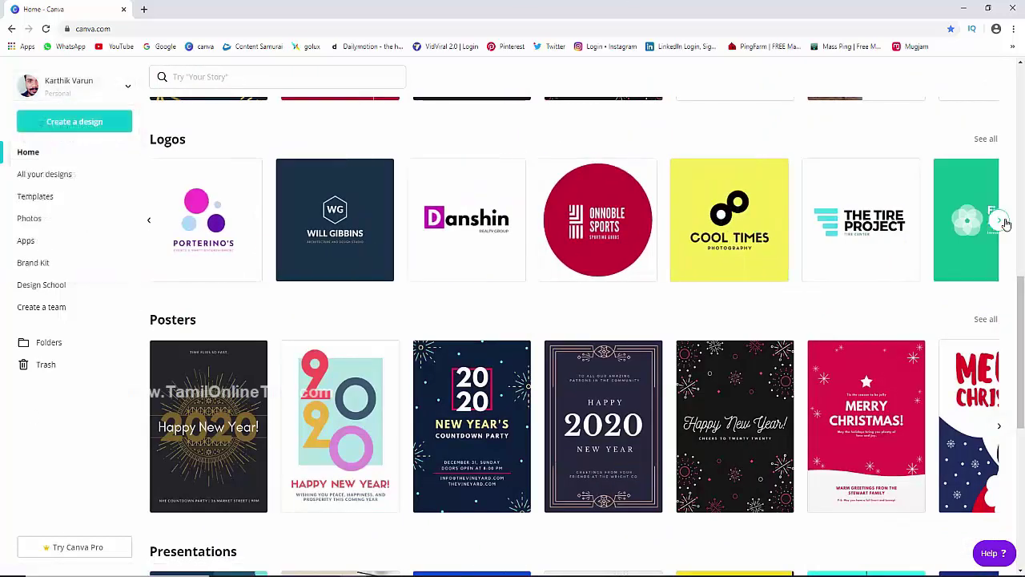
{"action": "left_click", "coordinate": [1006, 224]}
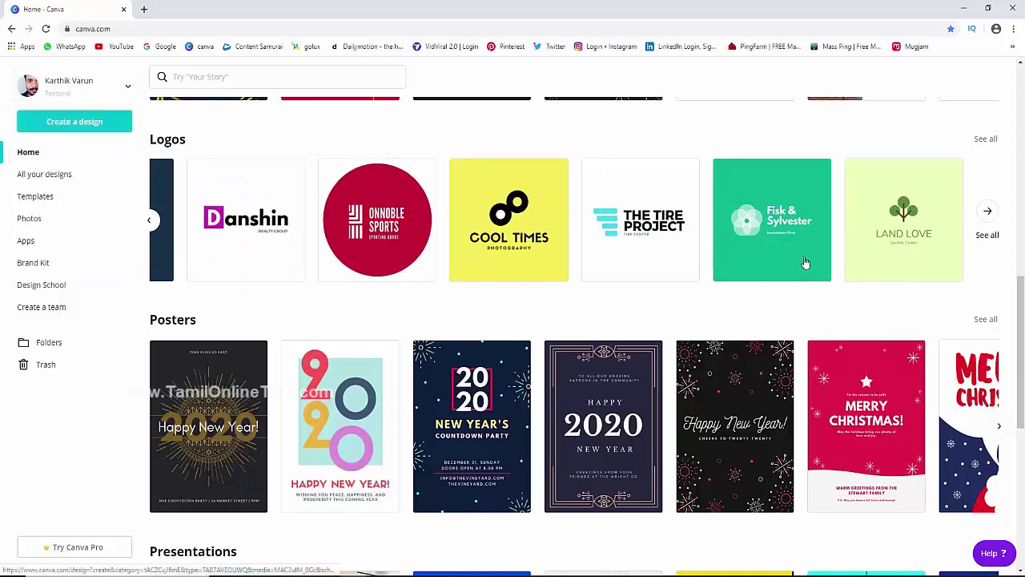
Step: Browse the full Logos template gallery, then return to Home
{"action": "left_click", "coordinate": [988, 216]}
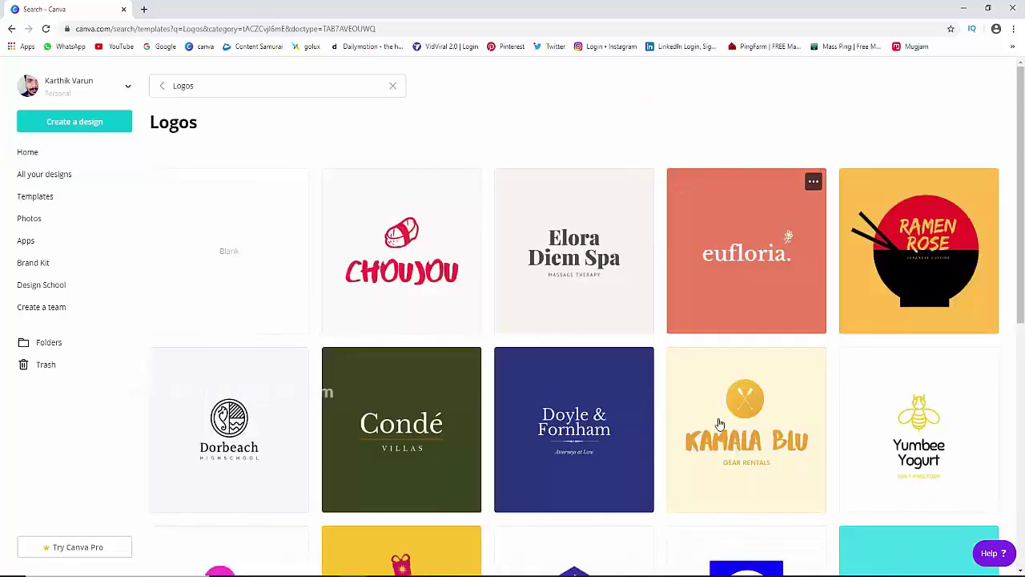
{"action": "mouse_move", "coordinate": [401, 250]}
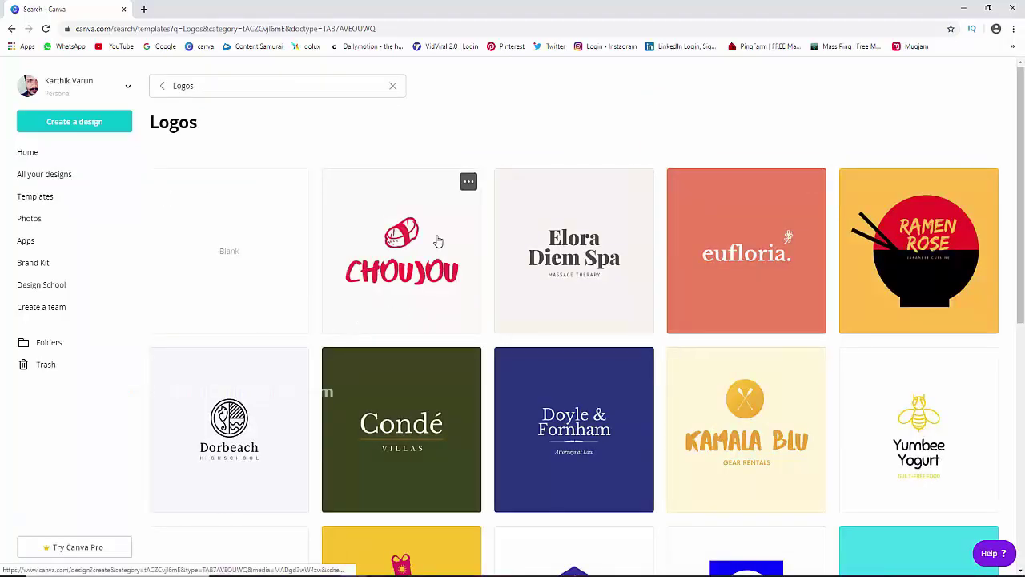
{"action": "scroll", "coordinate": [460, 384], "scroll_direction": "down", "scroll_amount": 4}
{"action": "scroll", "coordinate": [461, 385], "scroll_direction": "down", "scroll_amount": 3}
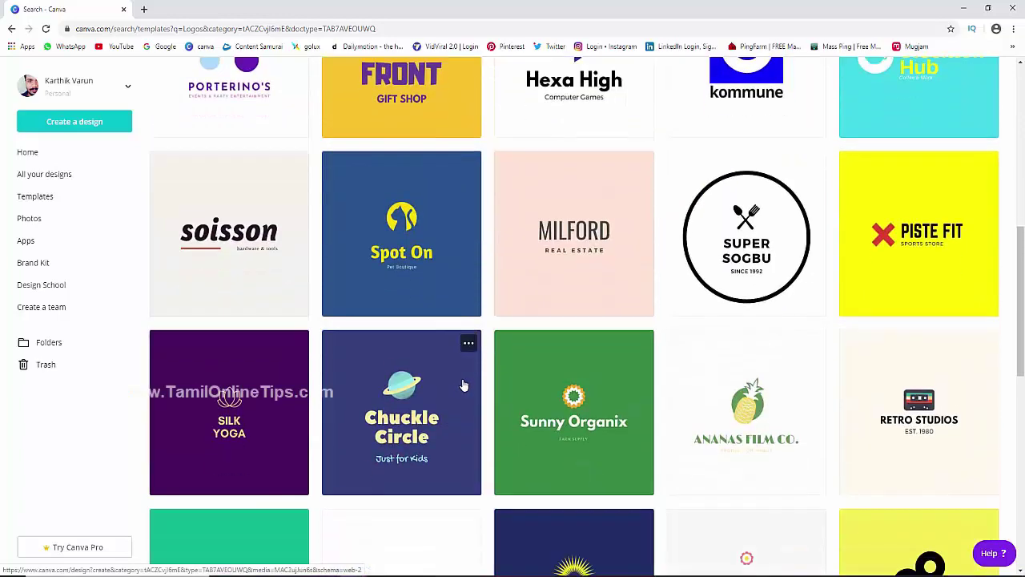
{"action": "scroll", "coordinate": [463, 386], "scroll_direction": "down", "scroll_amount": 3}
{"action": "scroll", "coordinate": [465, 385], "scroll_direction": "down", "scroll_amount": 2}
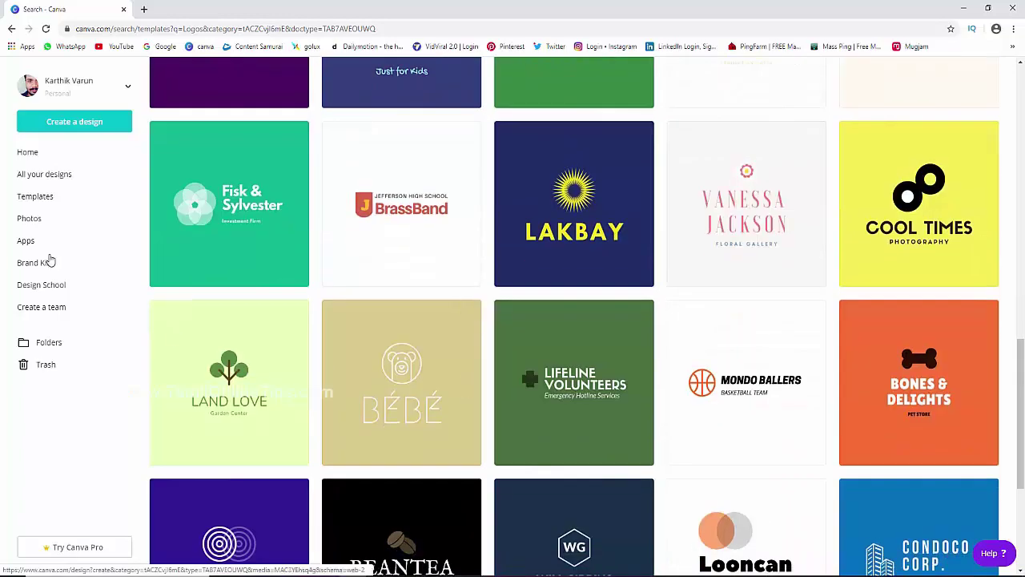
{"action": "left_click", "coordinate": [28, 155]}
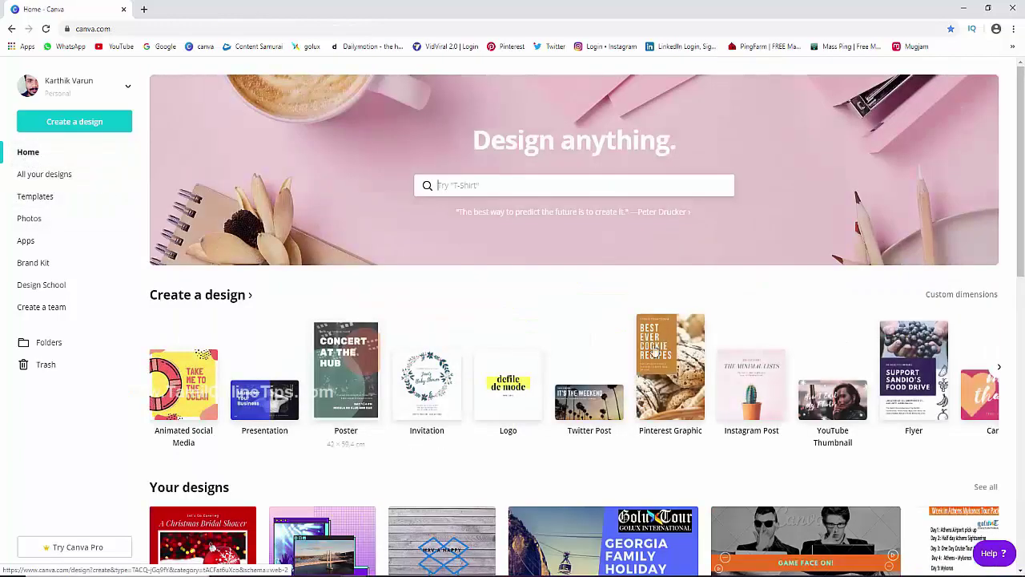
Step: Scroll through the home template rows, then show All your designs with the saved Untitled Designs
{"action": "scroll", "coordinate": [458, 389], "scroll_direction": "down", "scroll_amount": 10}
{"action": "scroll", "coordinate": [459, 388], "scroll_direction": "down", "scroll_amount": 5}
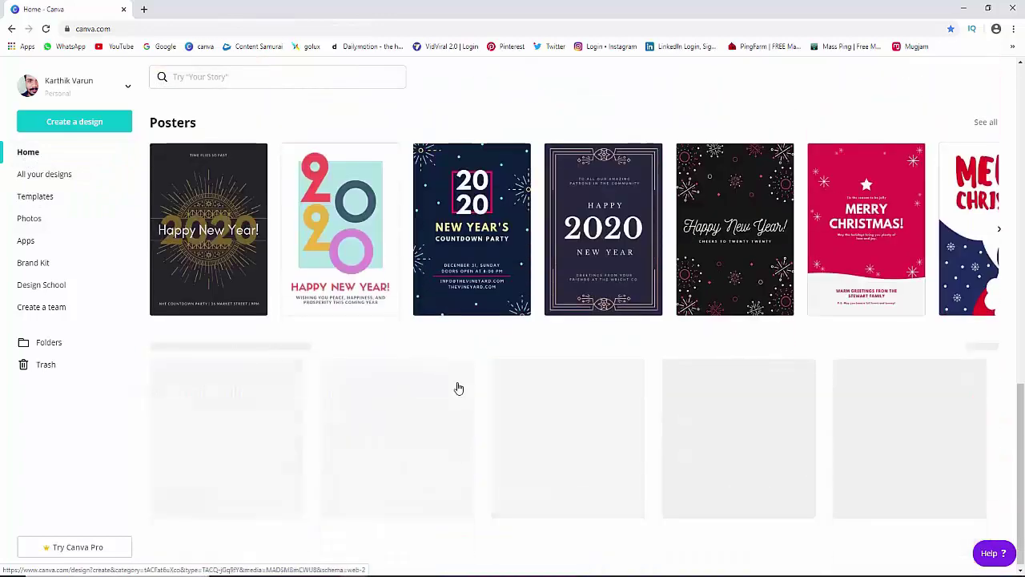
{"action": "scroll", "coordinate": [457, 389], "scroll_direction": "down", "scroll_amount": 3}
{"action": "scroll", "coordinate": [458, 389], "scroll_direction": "down", "scroll_amount": 1}
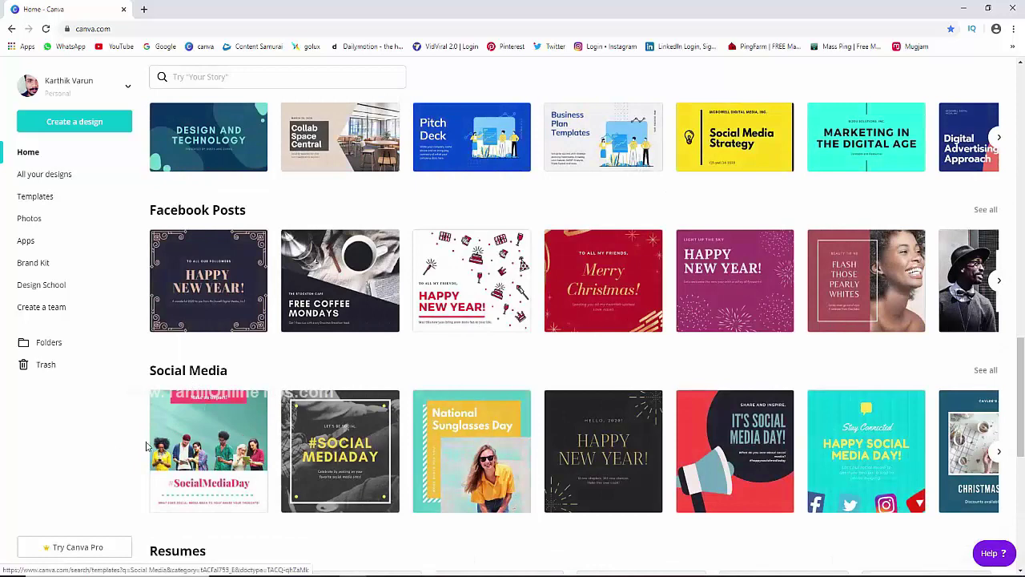
{"action": "scroll", "coordinate": [385, 416], "scroll_direction": "down", "scroll_amount": 3}
{"action": "scroll", "coordinate": [528, 369], "scroll_direction": "down", "scroll_amount": 2}
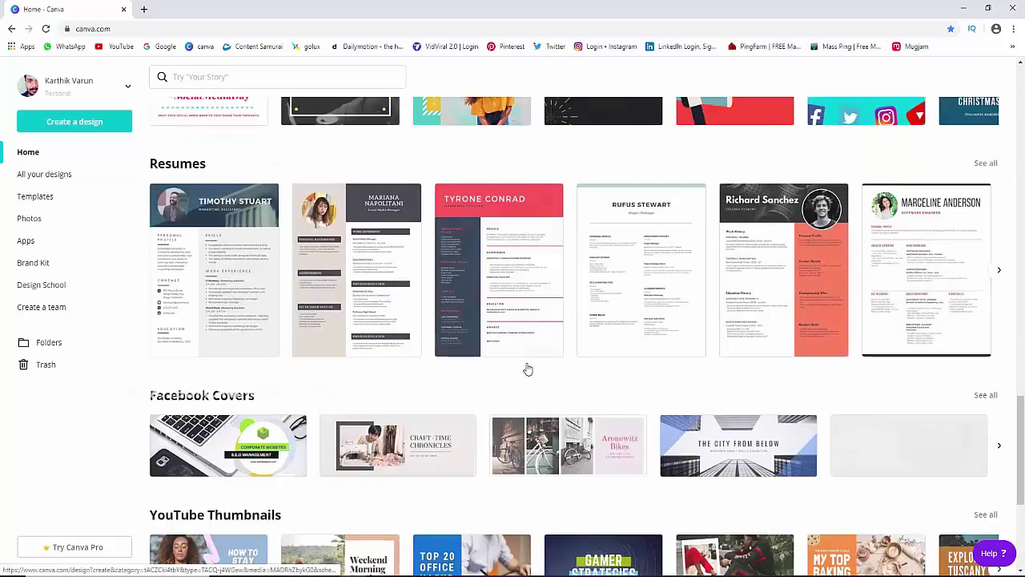
{"action": "scroll", "coordinate": [537, 362], "scroll_direction": "down", "scroll_amount": 3}
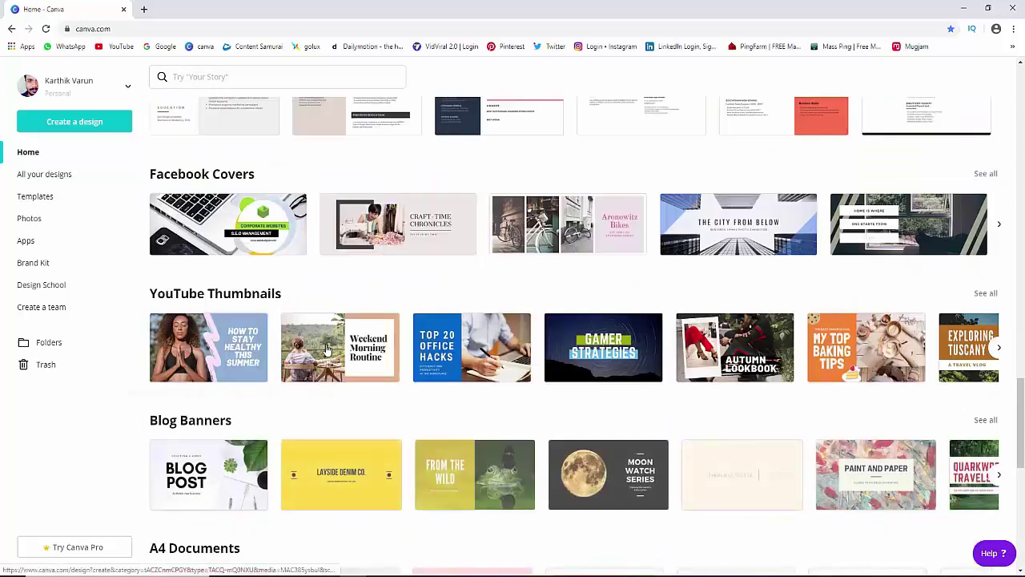
{"action": "scroll", "coordinate": [428, 361], "scroll_direction": "down", "scroll_amount": 4}
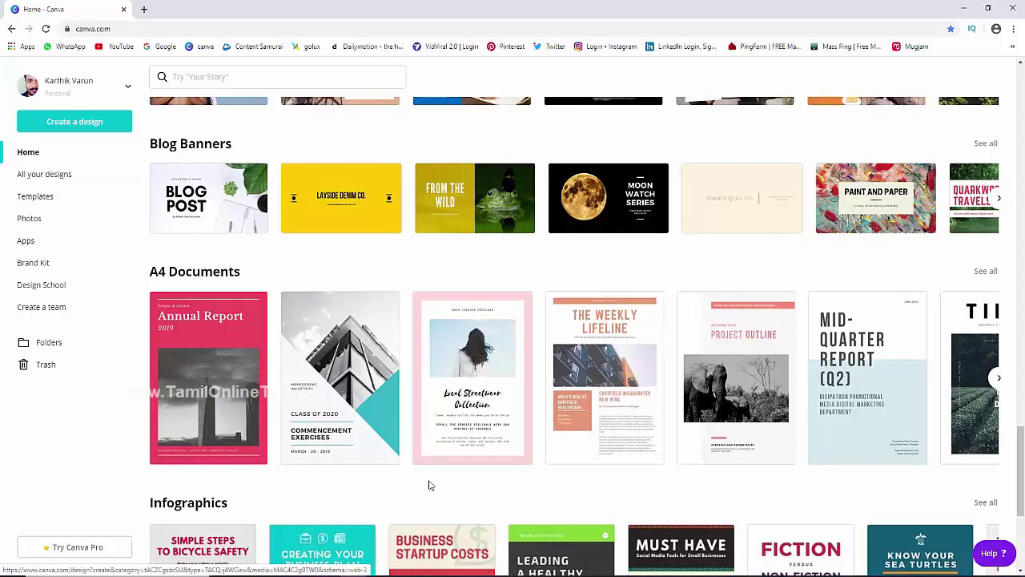
{"action": "scroll", "coordinate": [282, 403], "scroll_direction": "up", "scroll_amount": 3}
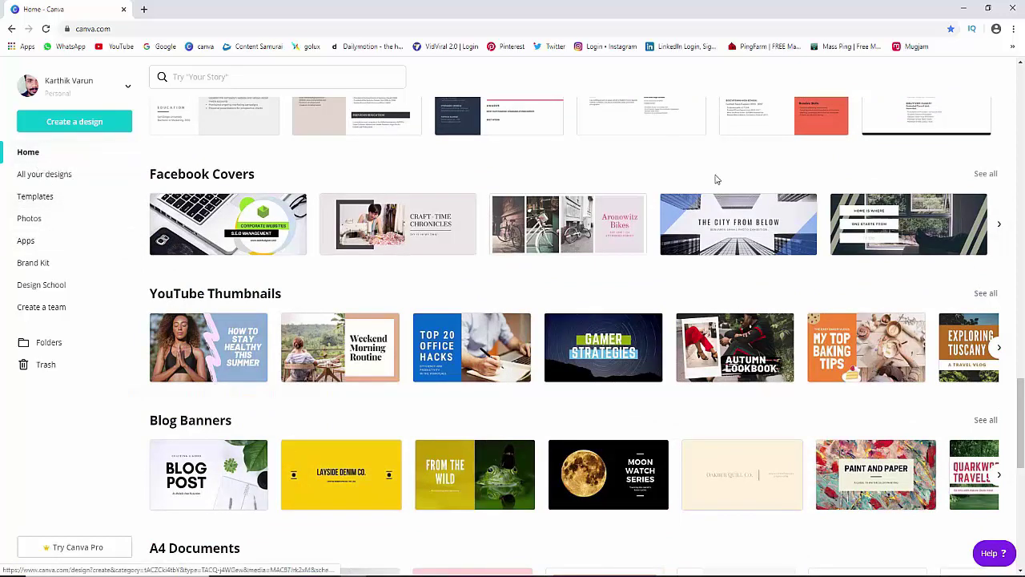
{"action": "left_click", "coordinate": [51, 181]}
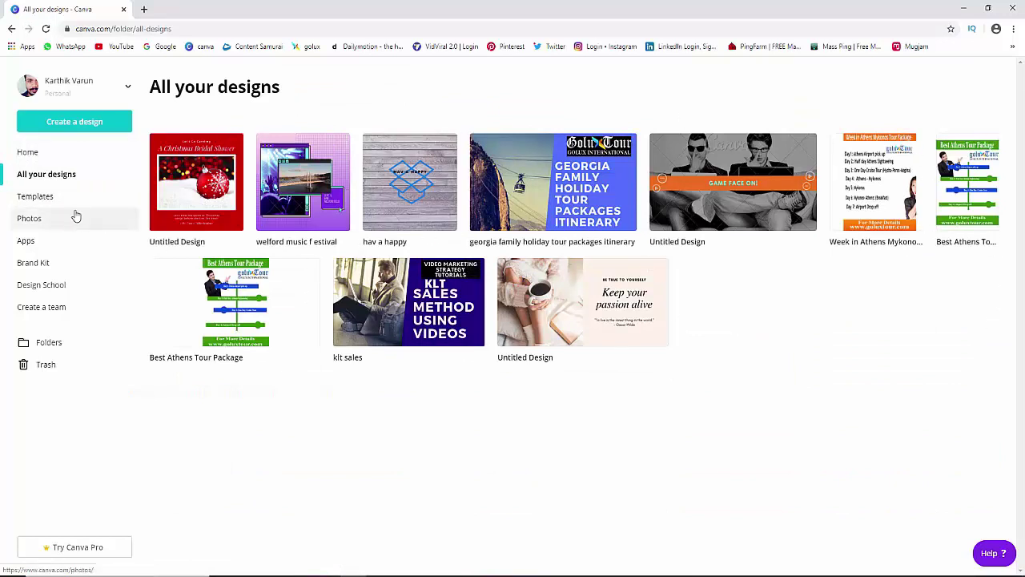
Step: Go to the Templates gallery and bring up the Logo category's context menu
{"action": "left_click", "coordinate": [39, 196]}
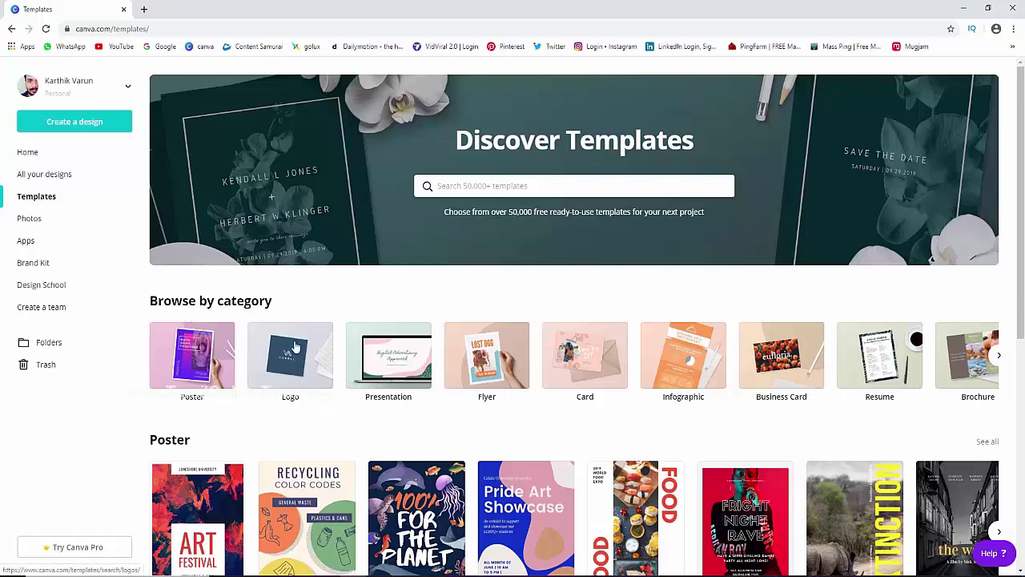
{"action": "right_click", "coordinate": [302, 344]}
Step: View Logo templates in a new tab, filtered to the Computer category
{"action": "left_click", "coordinate": [336, 350]}
{"action": "key", "text": "ctrl+Tab"}
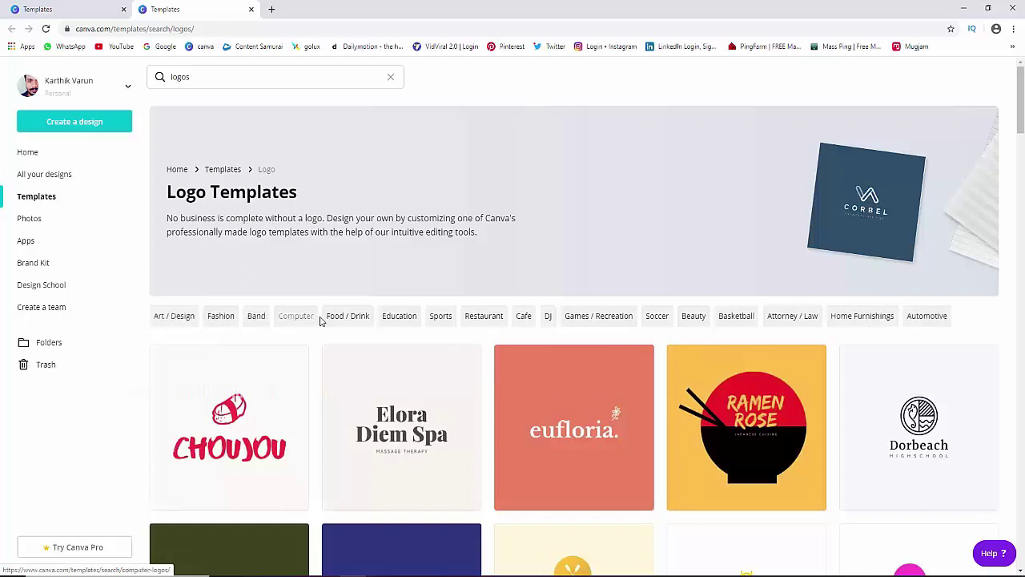
{"action": "left_click", "coordinate": [281, 320]}
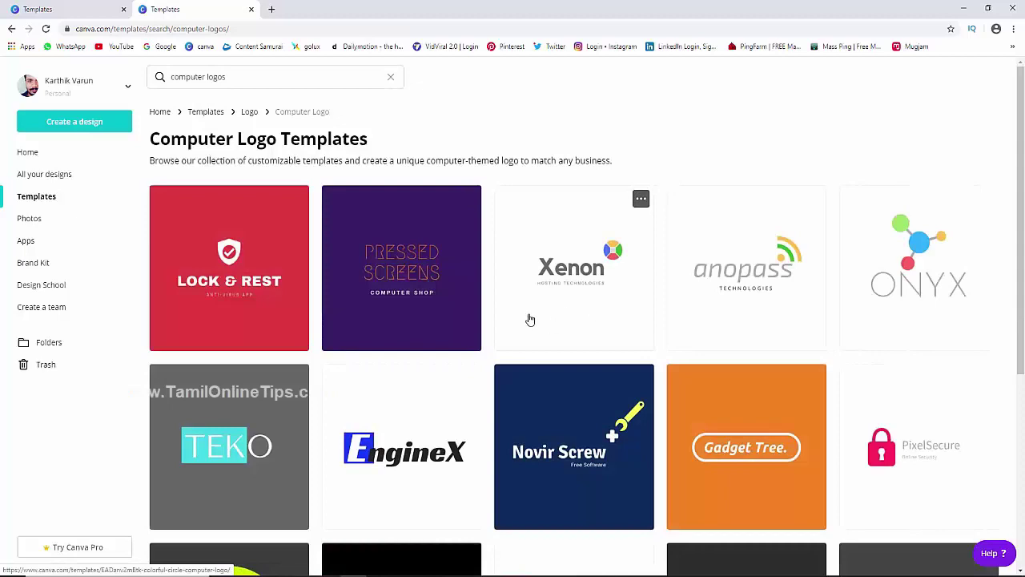
{"action": "left_click", "coordinate": [207, 114]}
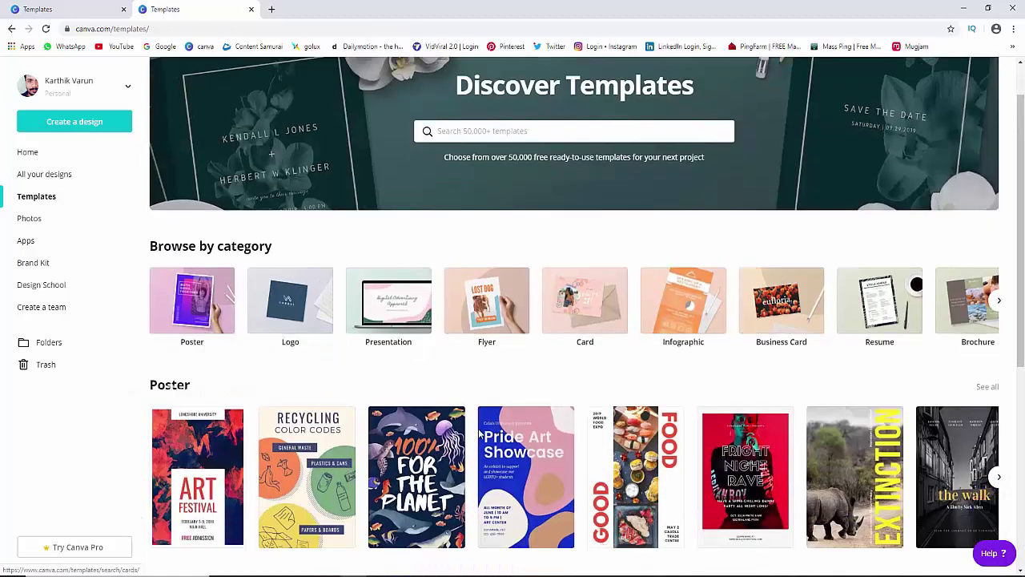
Step: Close the extra template tabs, reveal categories like Brochure and Menu, and go to Photos
{"action": "scroll", "coordinate": [337, 400], "scroll_direction": "down", "scroll_amount": 3}
{"action": "scroll", "coordinate": [272, 366], "scroll_direction": "up", "scroll_amount": 4}
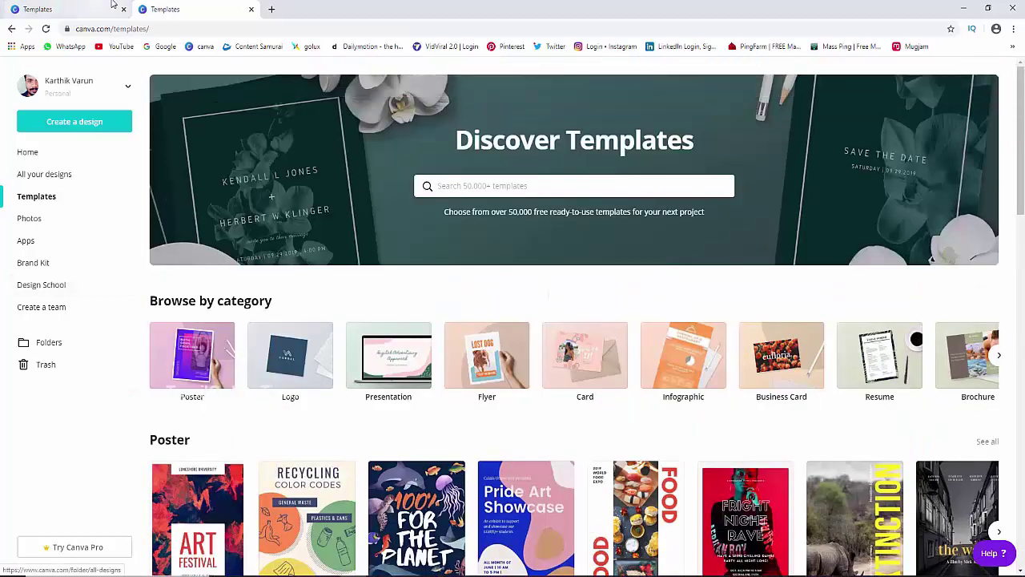
{"action": "left_click", "coordinate": [182, 9]}
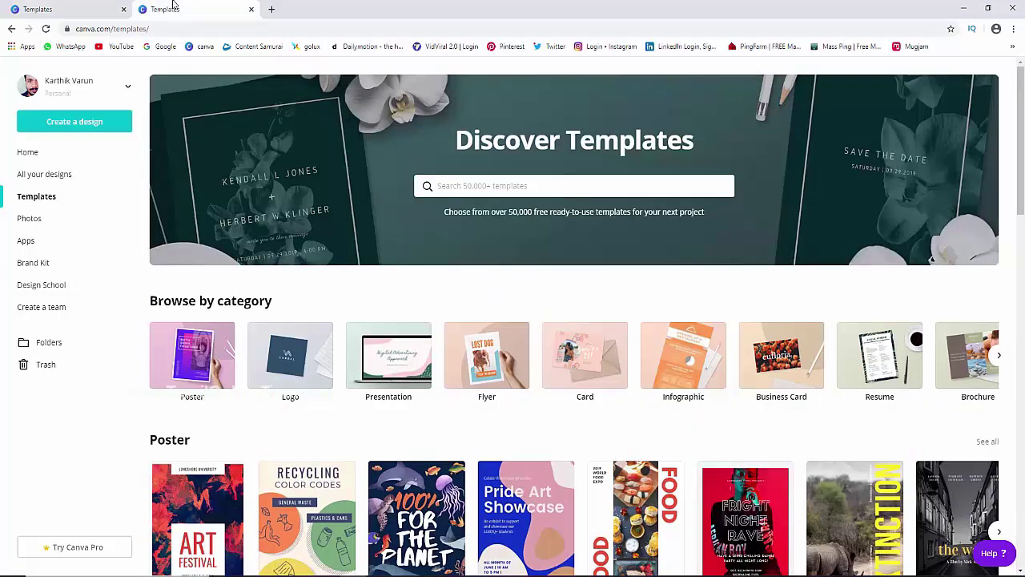
{"action": "left_click", "coordinate": [251, 9]}
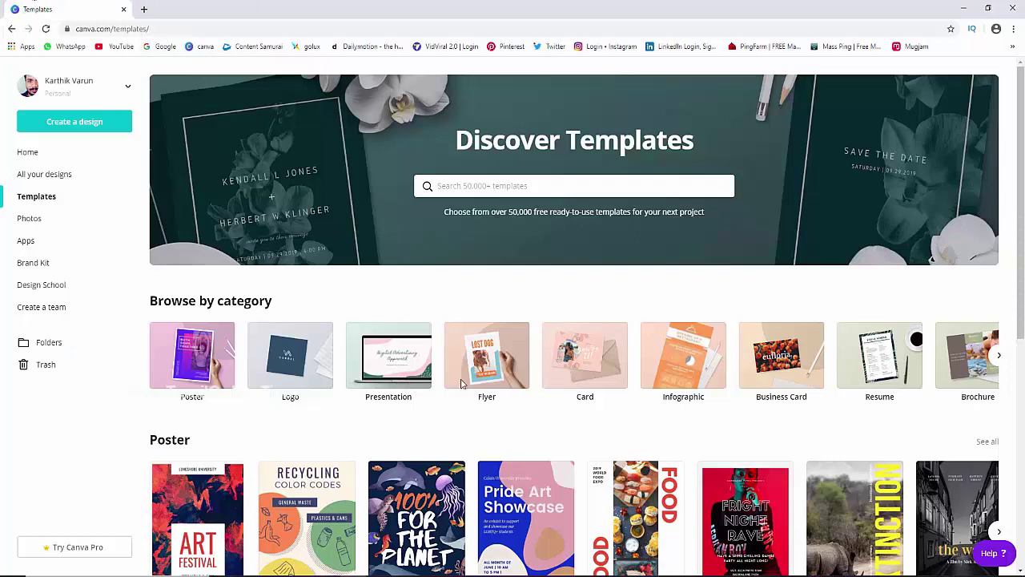
{"action": "scroll", "coordinate": [461, 384], "scroll_direction": "down", "scroll_amount": 3}
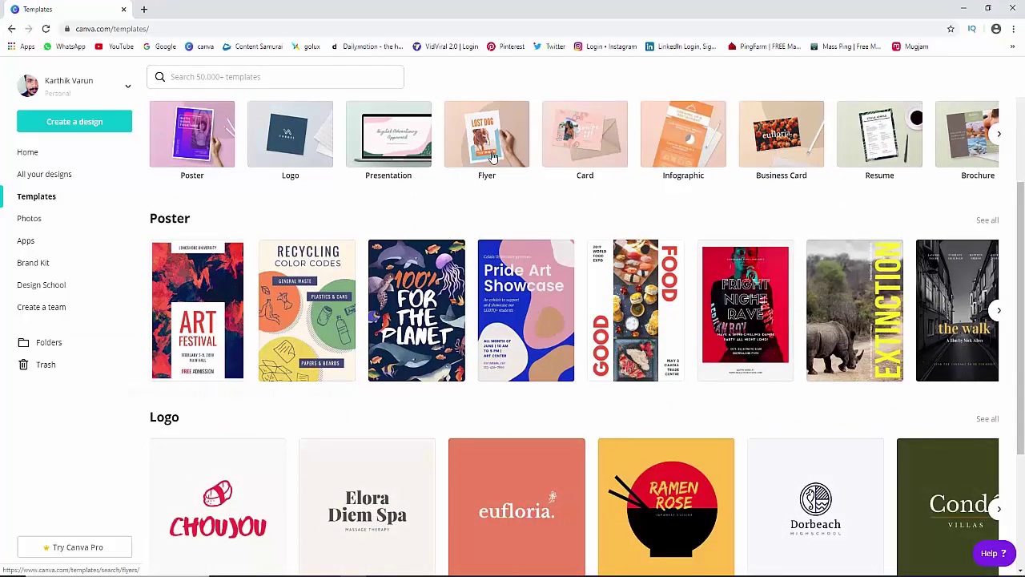
{"action": "left_click", "coordinate": [998, 133]}
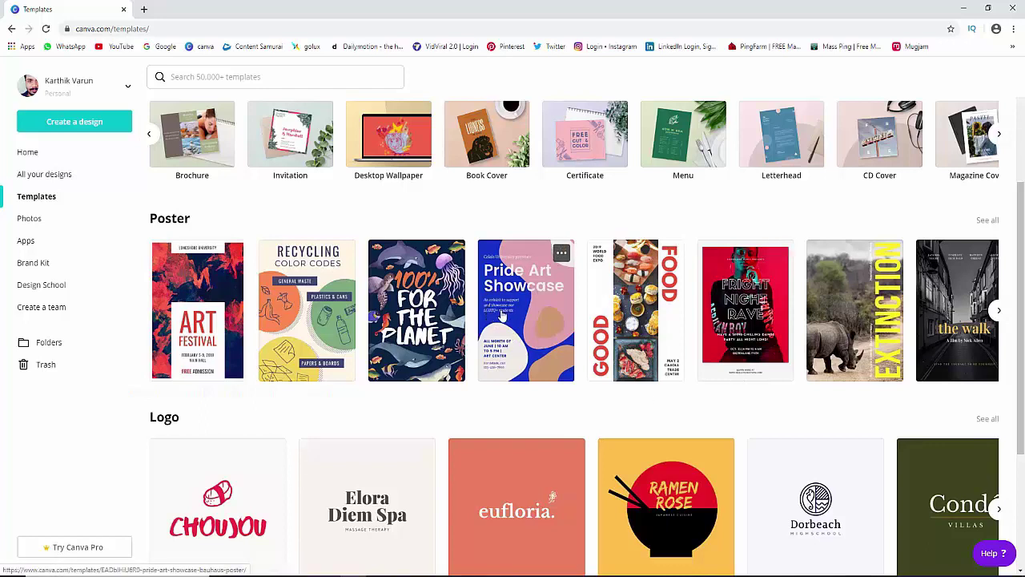
{"action": "left_click", "coordinate": [24, 219]}
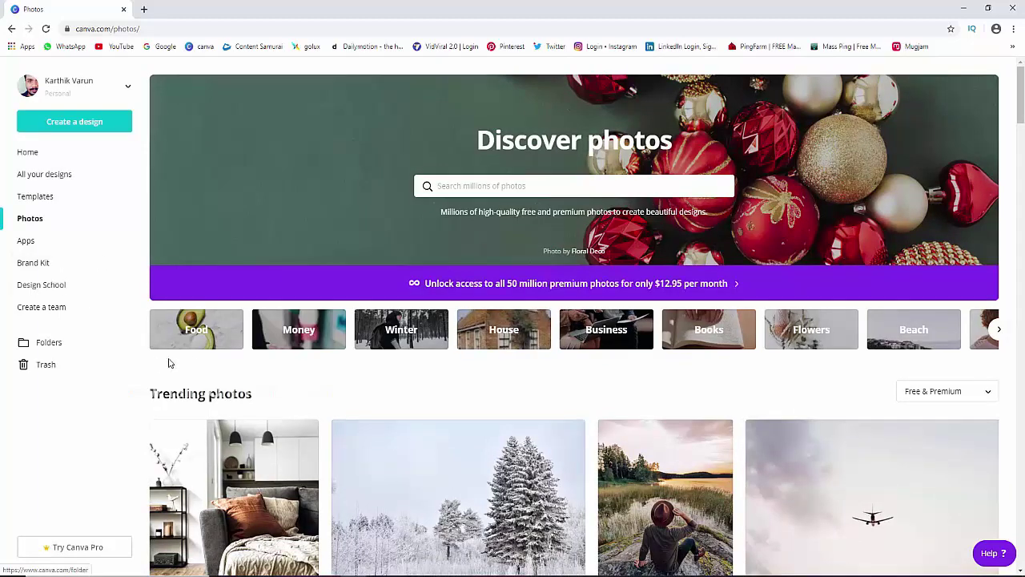
Step: Search the photo library for Food using the search box suggestion
{"action": "scroll", "coordinate": [229, 384], "scroll_direction": "down", "scroll_amount": 3}
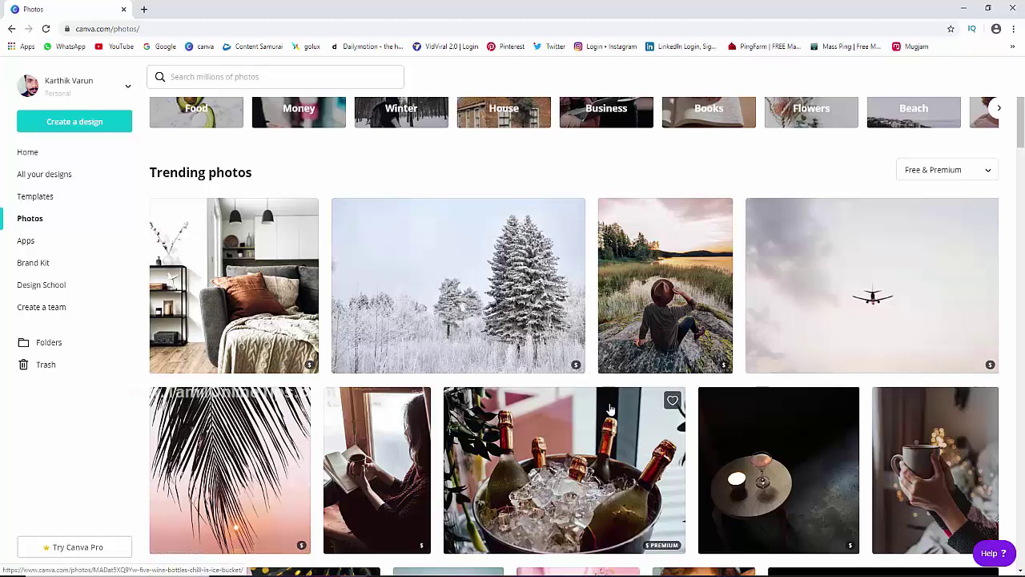
{"action": "mouse_move", "coordinate": [234, 285]}
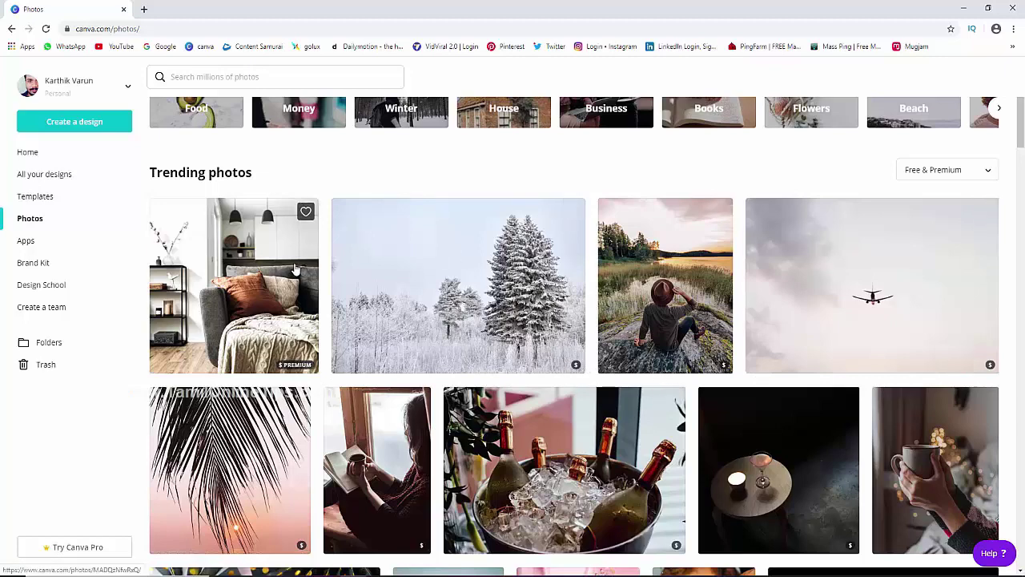
{"action": "scroll", "coordinate": [478, 282], "scroll_direction": "up", "scroll_amount": 2}
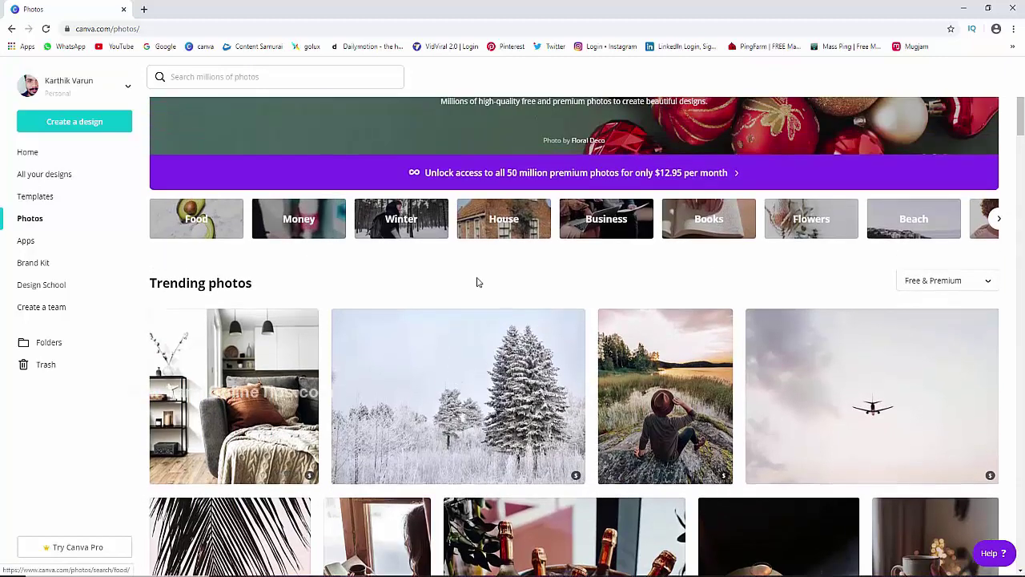
{"action": "scroll", "coordinate": [377, 295], "scroll_direction": "up", "scroll_amount": 2}
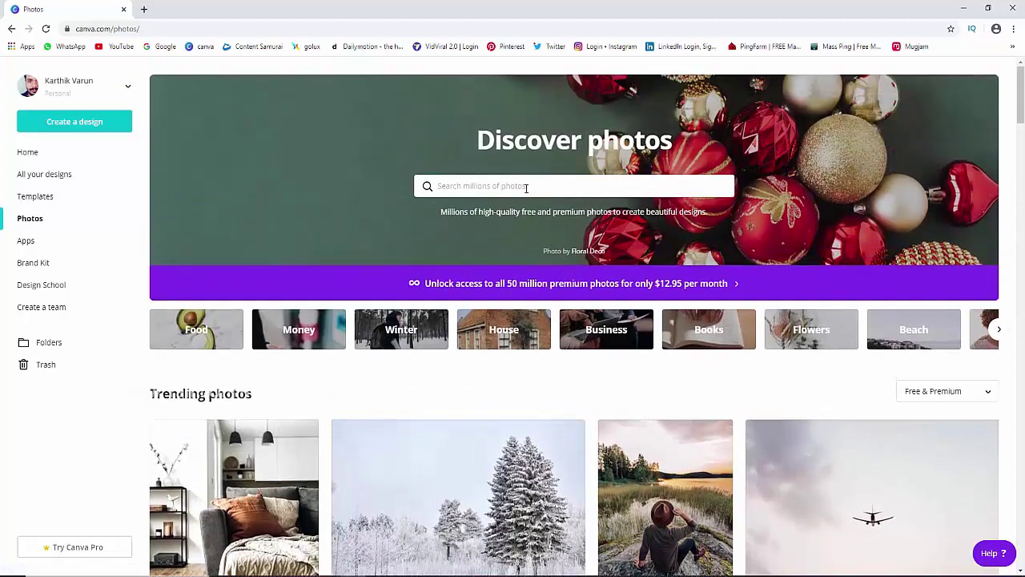
{"action": "left_click", "coordinate": [526, 187]}
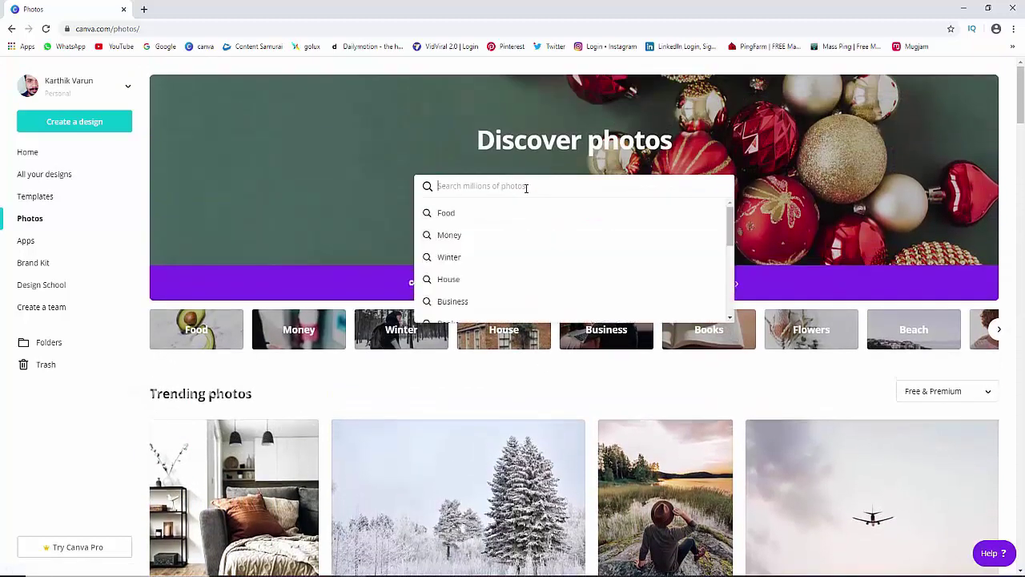
{"action": "left_click", "coordinate": [447, 213]}
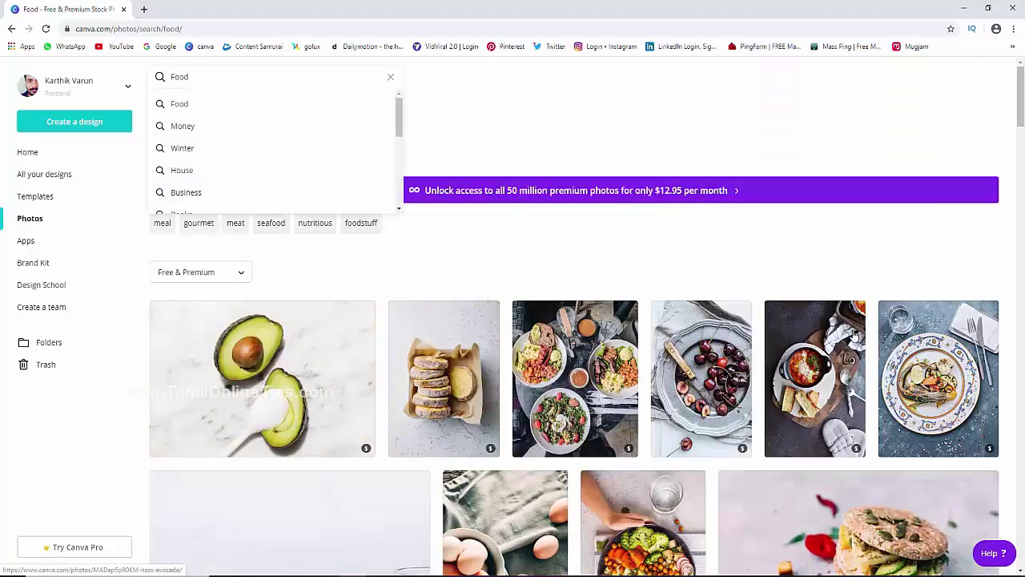
Step: Filter the Food photos to Free only and scroll the results
{"action": "left_click", "coordinate": [204, 272]}
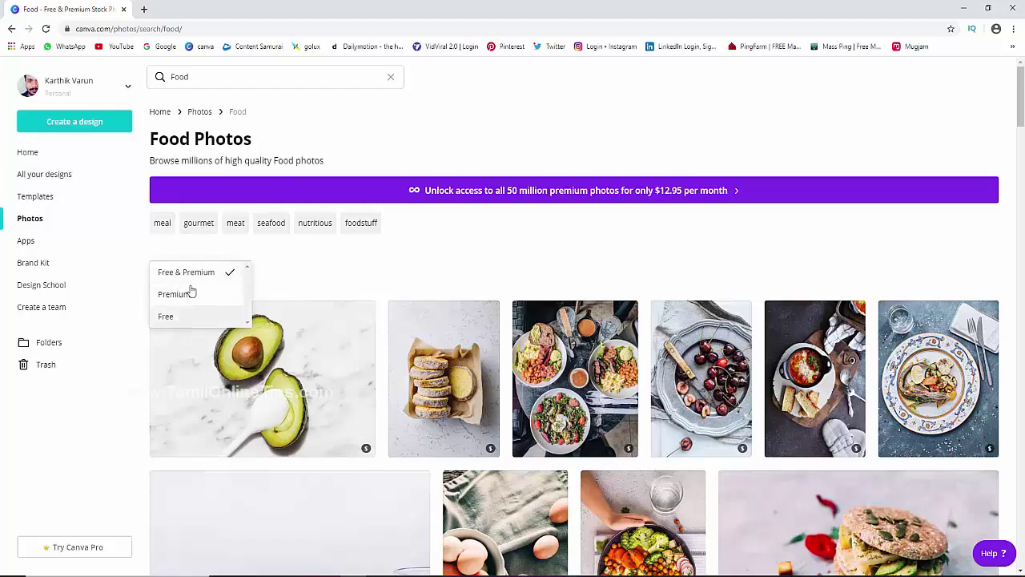
{"action": "left_click", "coordinate": [189, 319]}
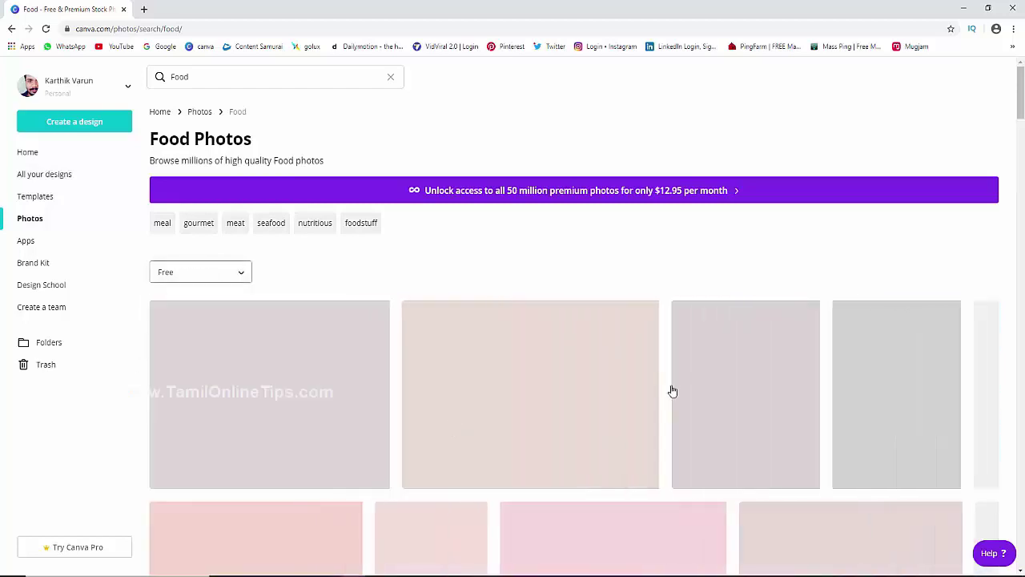
{"action": "scroll", "coordinate": [529, 442], "scroll_direction": "down", "scroll_amount": 3}
{"action": "scroll", "coordinate": [528, 442], "scroll_direction": "down", "scroll_amount": 5}
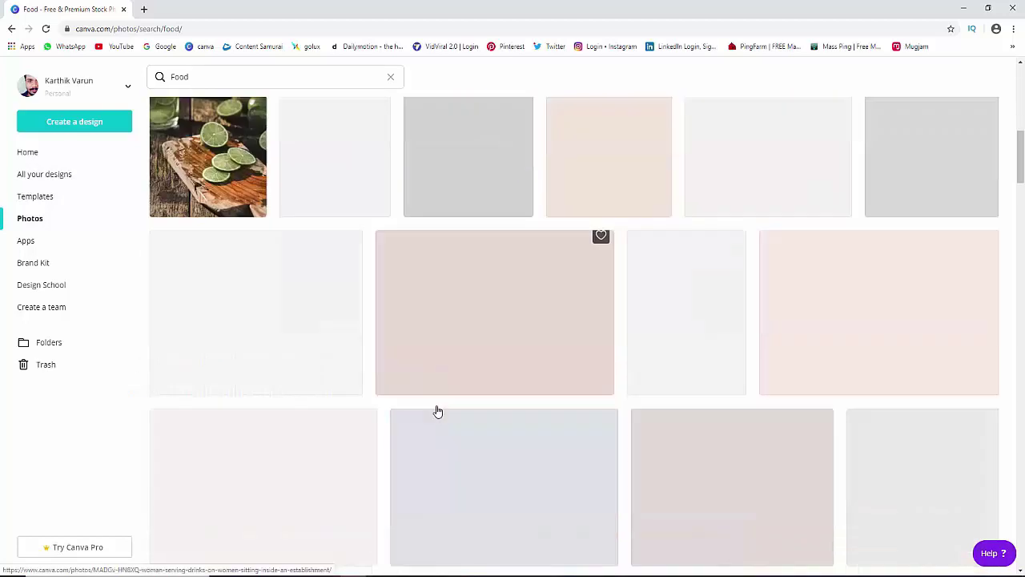
{"action": "scroll", "coordinate": [430, 403], "scroll_direction": "up", "scroll_amount": 5}
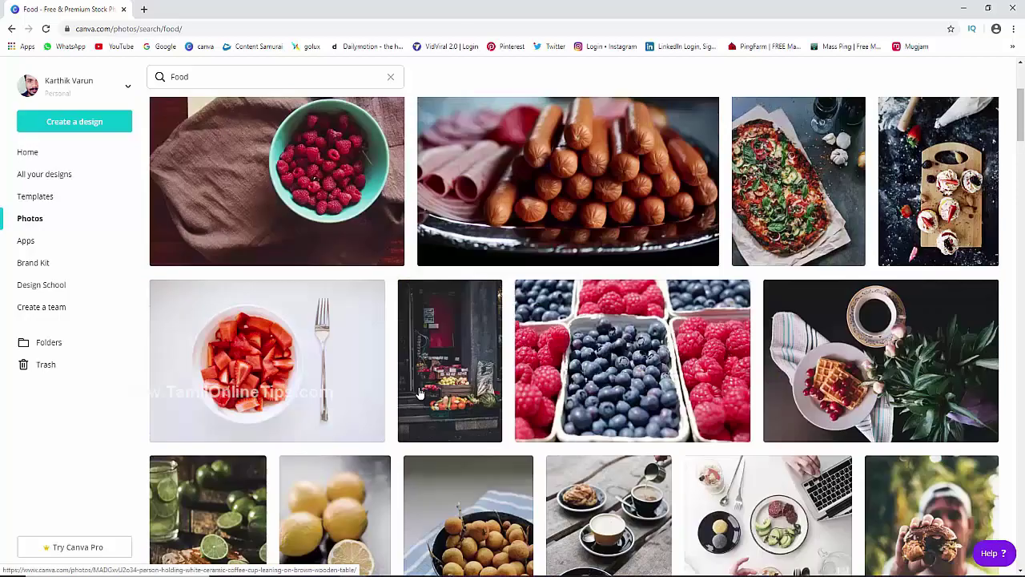
{"action": "scroll", "coordinate": [321, 361], "scroll_direction": "up", "scroll_amount": 3}
Step: Switch the filter to Premium, browse the results, then go to the Apps Directory
{"action": "left_click", "coordinate": [218, 277]}
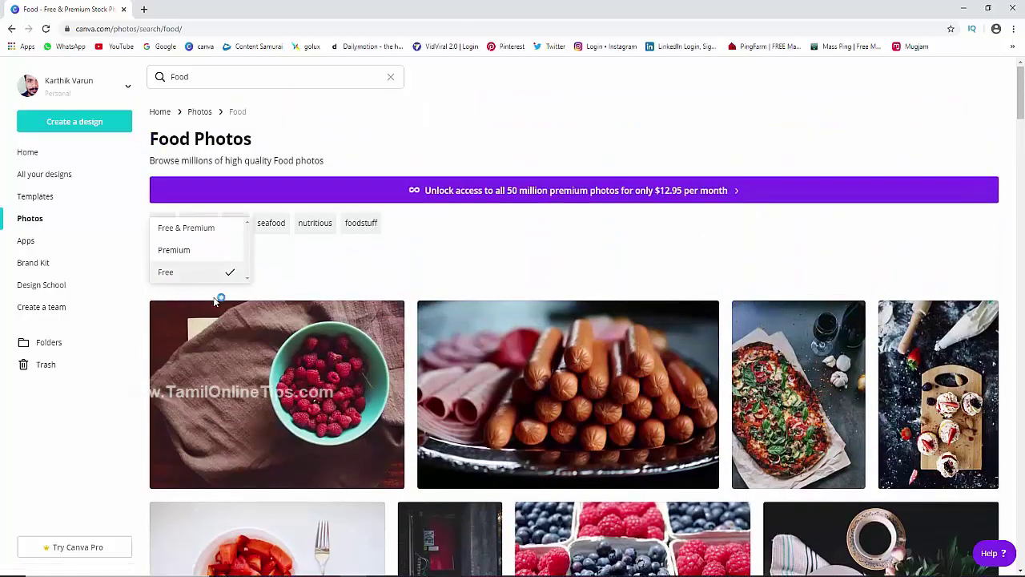
{"action": "left_click", "coordinate": [174, 255]}
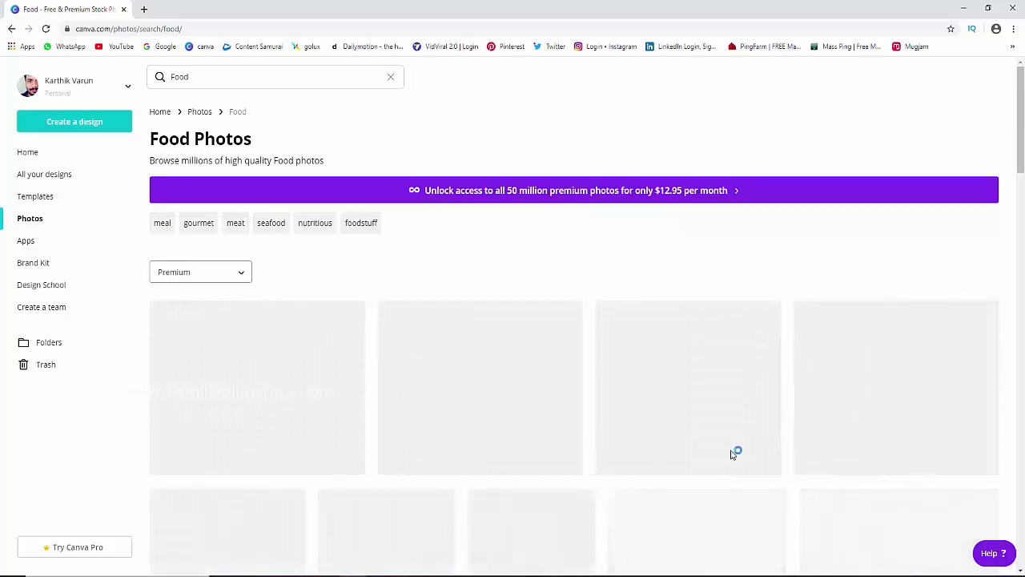
{"action": "scroll", "coordinate": [625, 432], "scroll_direction": "down", "scroll_amount": 1}
{"action": "scroll", "coordinate": [433, 372], "scroll_direction": "down", "scroll_amount": 4}
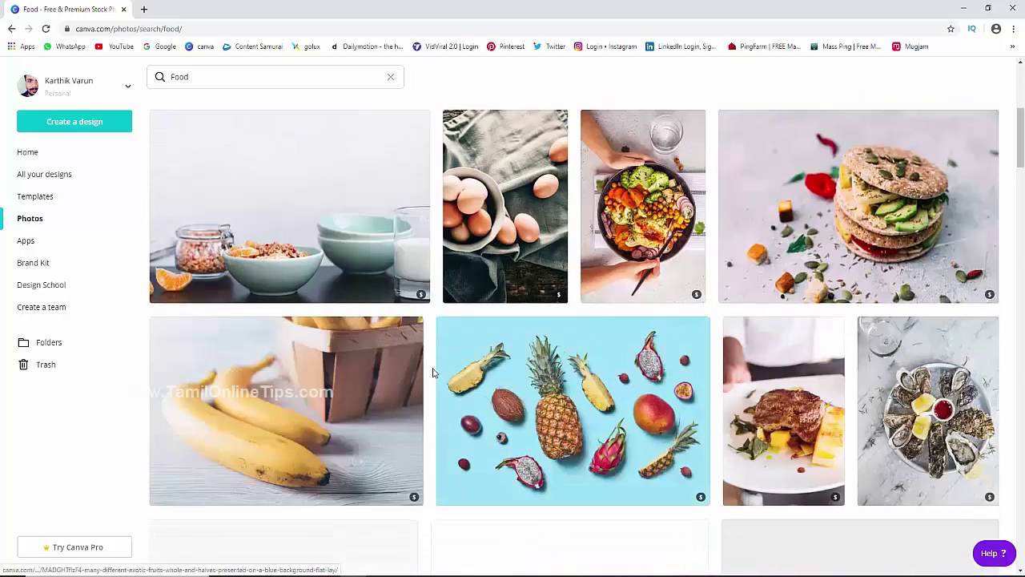
{"action": "scroll", "coordinate": [433, 372], "scroll_direction": "down", "scroll_amount": 2}
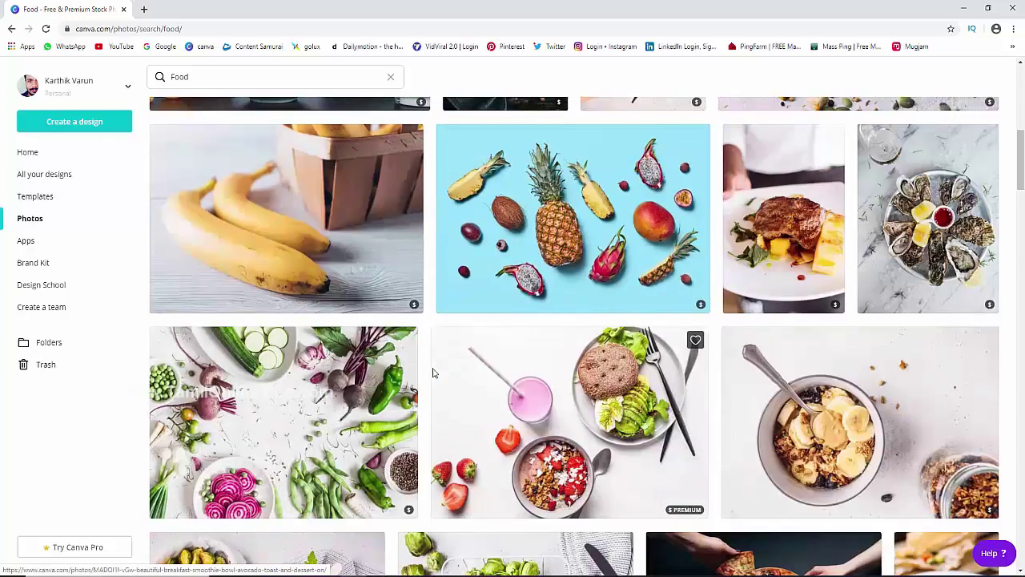
{"action": "left_click", "coordinate": [32, 220]}
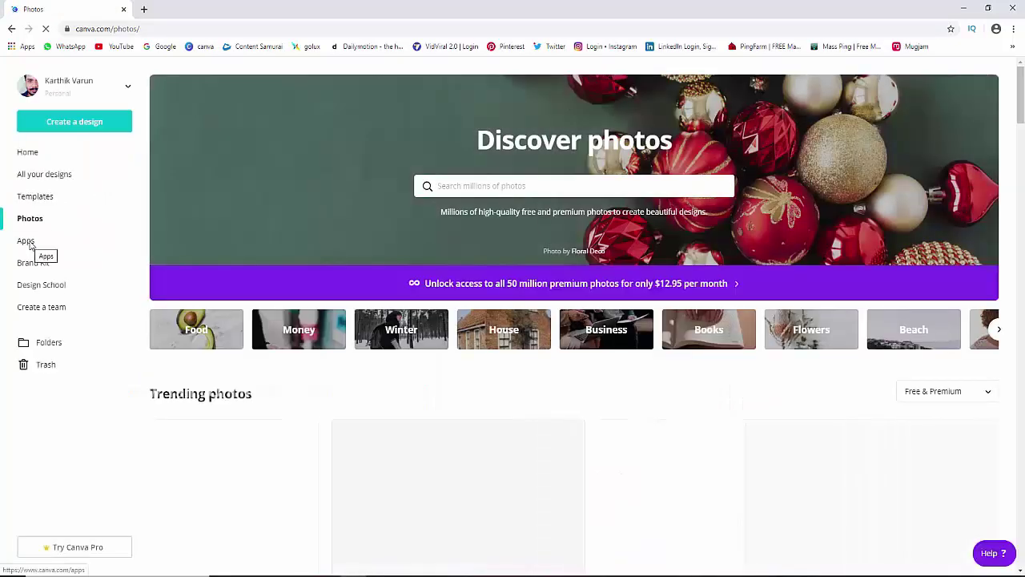
{"action": "left_click", "coordinate": [29, 244]}
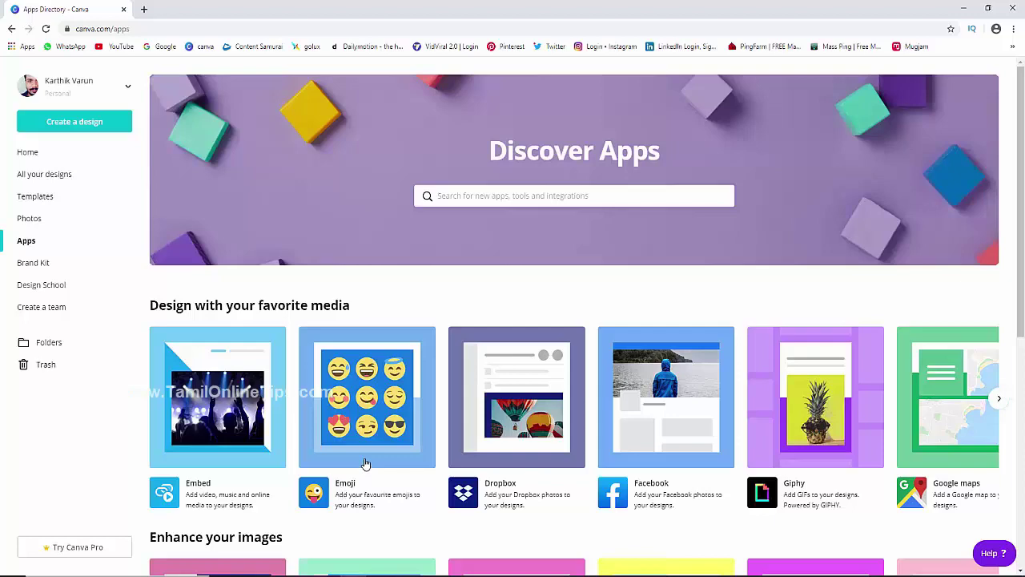
{"action": "scroll", "coordinate": [386, 422], "scroll_direction": "down", "scroll_amount": 3}
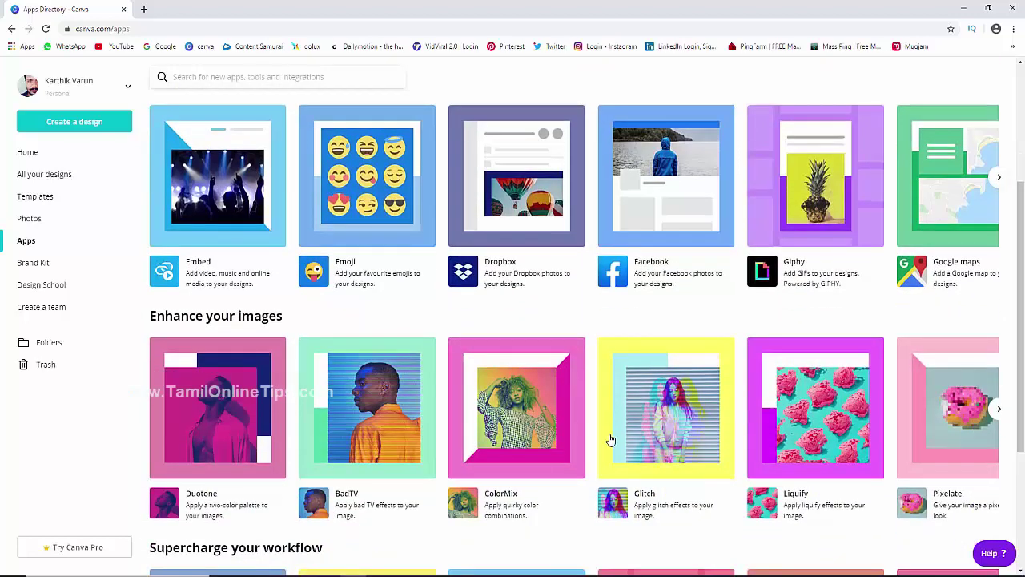
{"action": "right_click", "coordinate": [705, 392]}
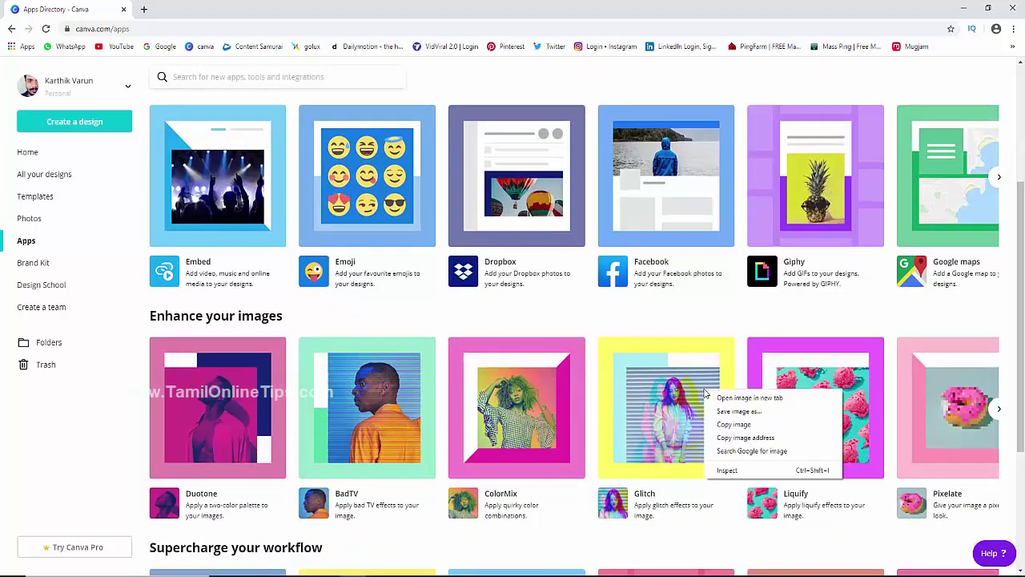
{"action": "right_click", "coordinate": [522, 405]}
{"action": "right_click", "coordinate": [222, 399]}
{"action": "key", "text": "Escape"}
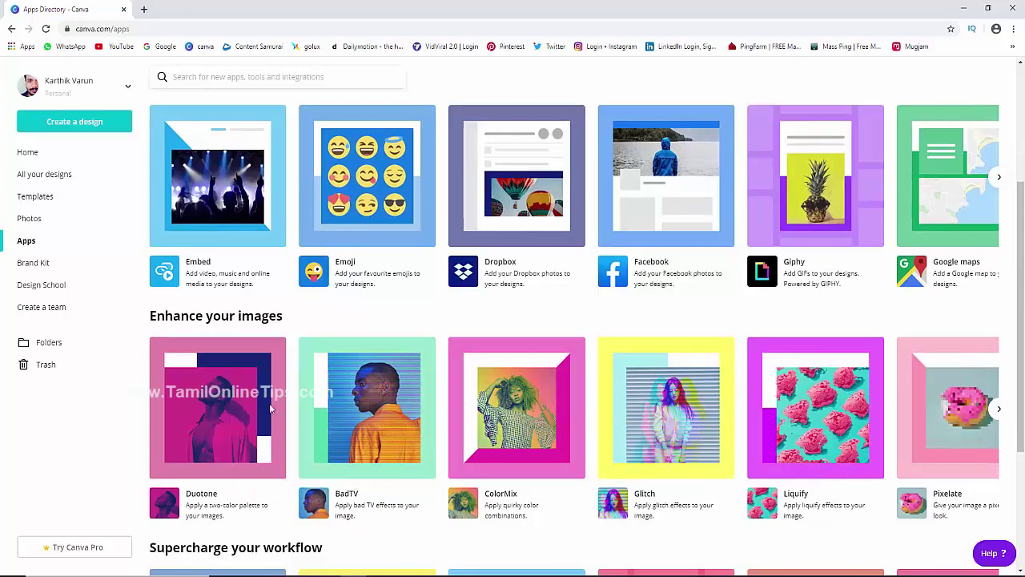
{"action": "left_click", "coordinate": [201, 6]}
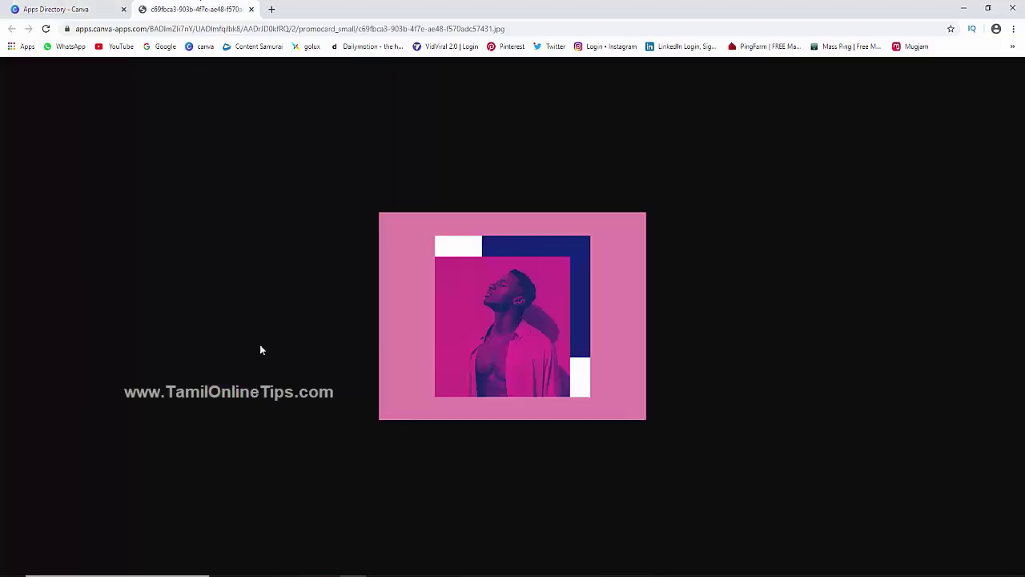
{"action": "left_click", "coordinate": [251, 9]}
{"action": "scroll", "coordinate": [202, 388], "scroll_direction": "down", "scroll_amount": 2}
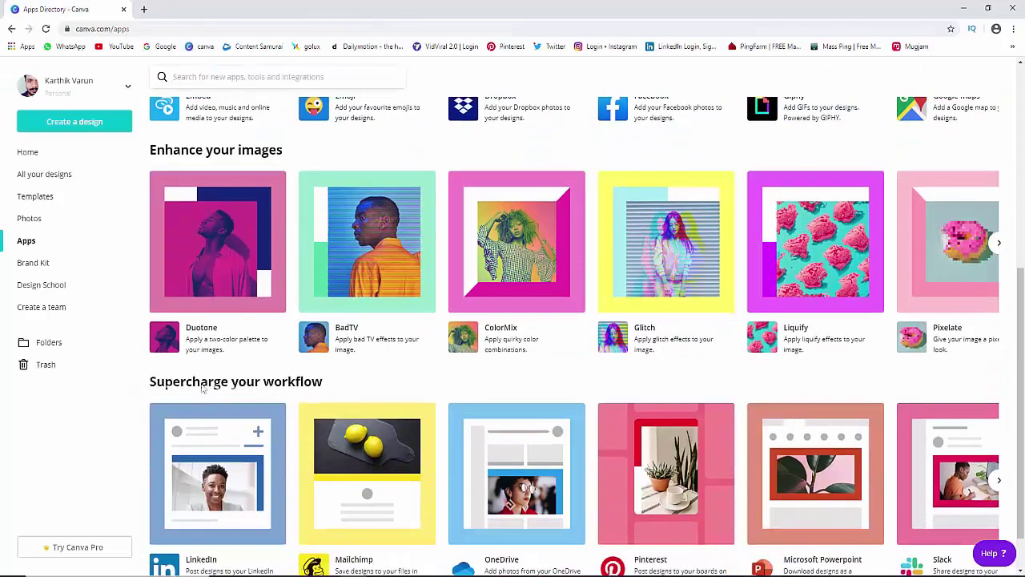
Step: View Brand Kit, skim the Design School Learn blog, then close the blog tab
{"action": "left_click", "coordinate": [33, 271]}
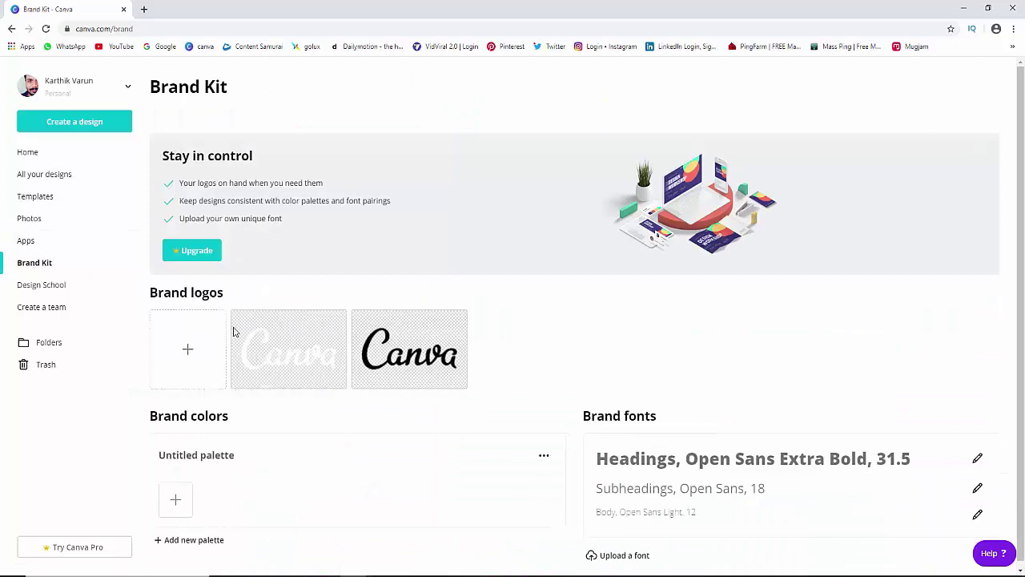
{"action": "scroll", "coordinate": [272, 340], "scroll_direction": "down", "scroll_amount": 1}
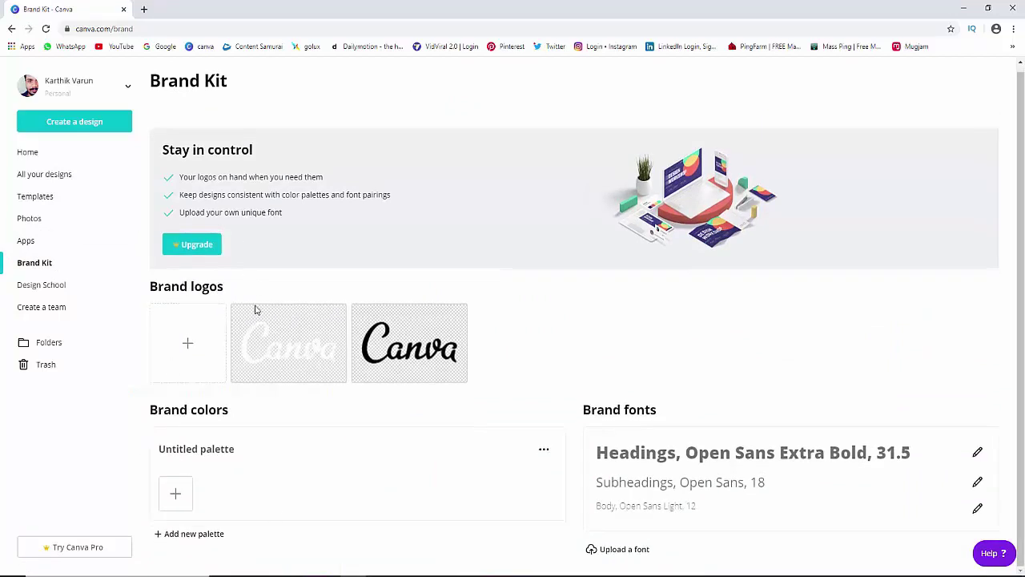
{"action": "left_click", "coordinate": [62, 286]}
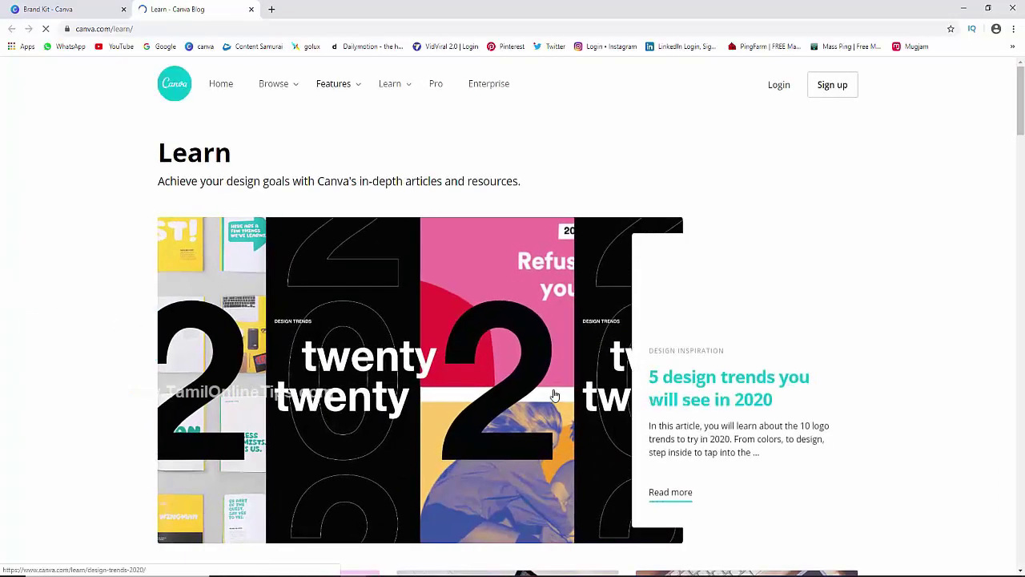
{"action": "scroll", "coordinate": [492, 430], "scroll_direction": "down", "scroll_amount": 3}
{"action": "scroll", "coordinate": [297, 377], "scroll_direction": "down", "scroll_amount": 3}
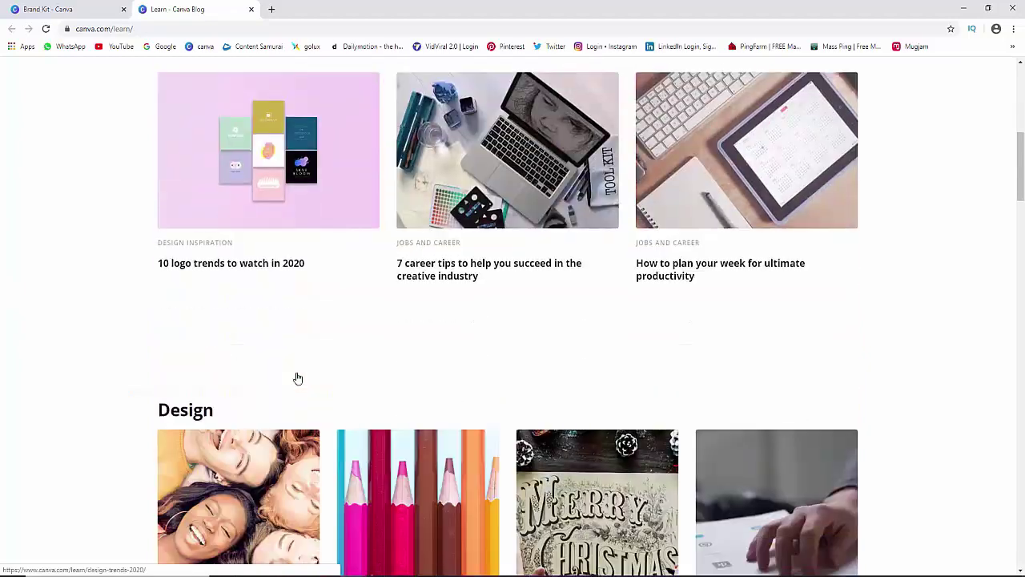
{"action": "scroll", "coordinate": [297, 378], "scroll_direction": "up", "scroll_amount": 3}
{"action": "scroll", "coordinate": [297, 378], "scroll_direction": "down", "scroll_amount": 5}
{"action": "scroll", "coordinate": [313, 432], "scroll_direction": "down", "scroll_amount": 3}
{"action": "scroll", "coordinate": [325, 485], "scroll_direction": "down", "scroll_amount": 1}
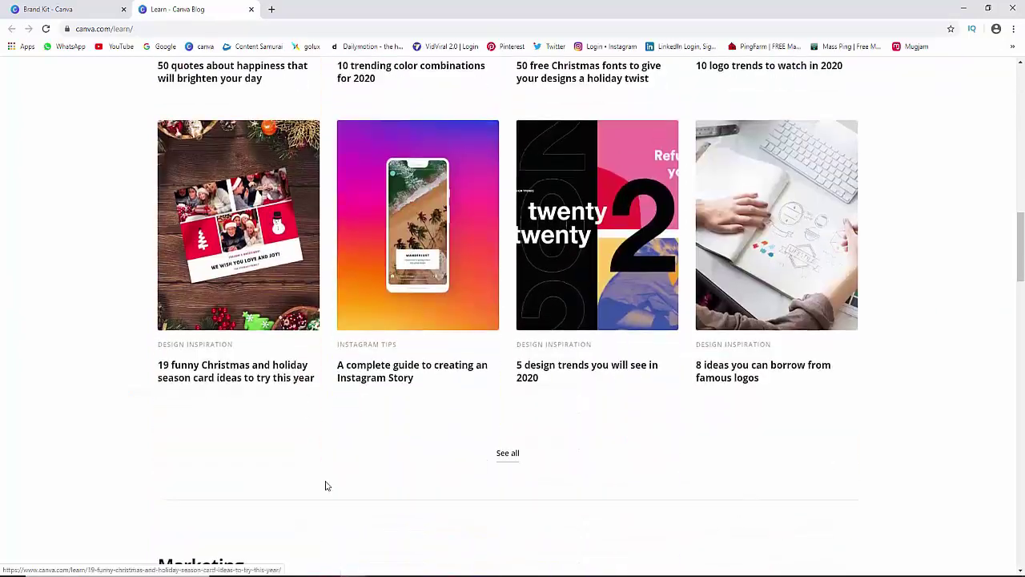
{"action": "scroll", "coordinate": [358, 402], "scroll_direction": "up", "scroll_amount": 1}
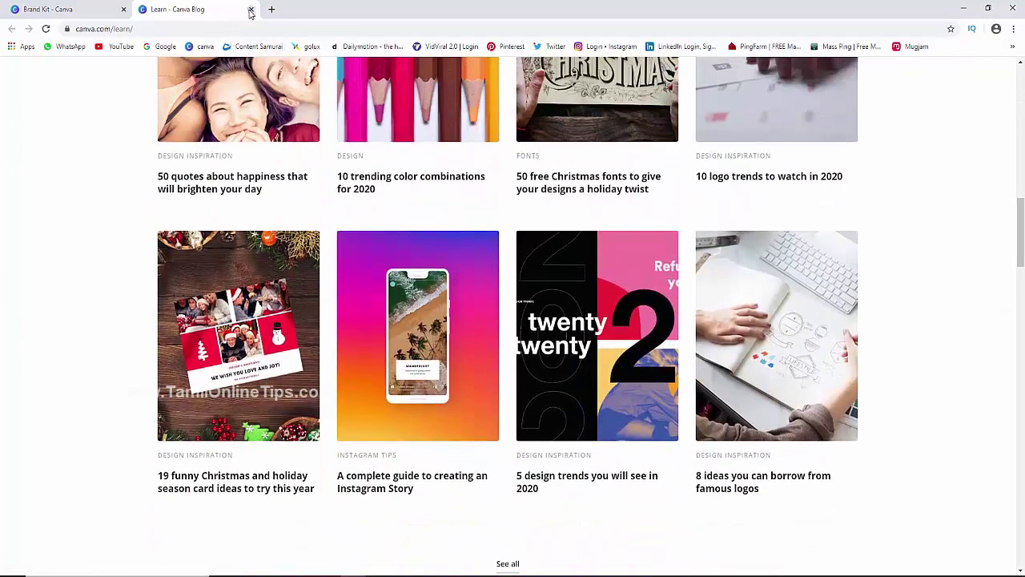
{"action": "left_click", "coordinate": [251, 9]}
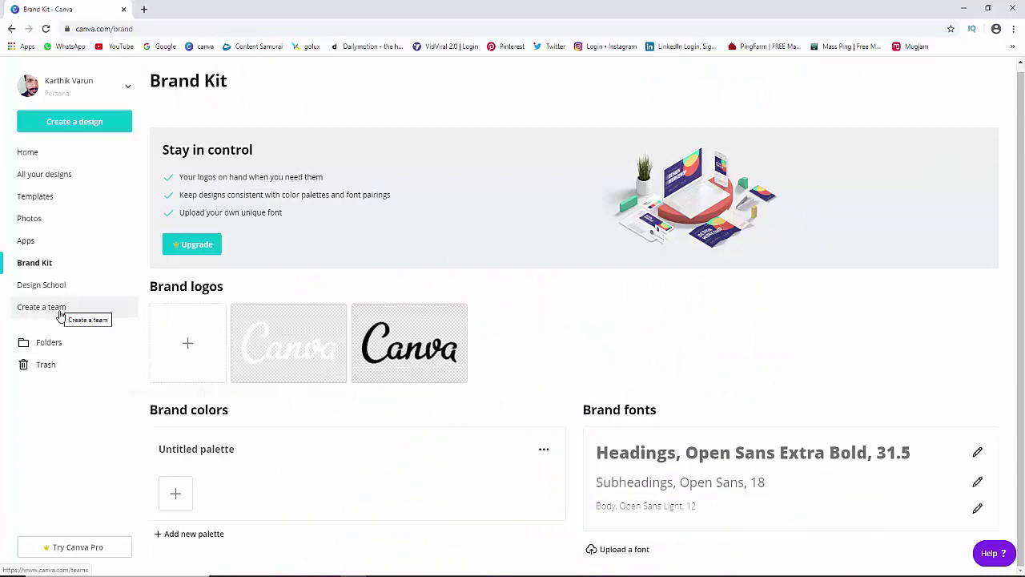
Step: On Create a team, check the first invite's Member role options without changing them
{"action": "left_click", "coordinate": [60, 312]}
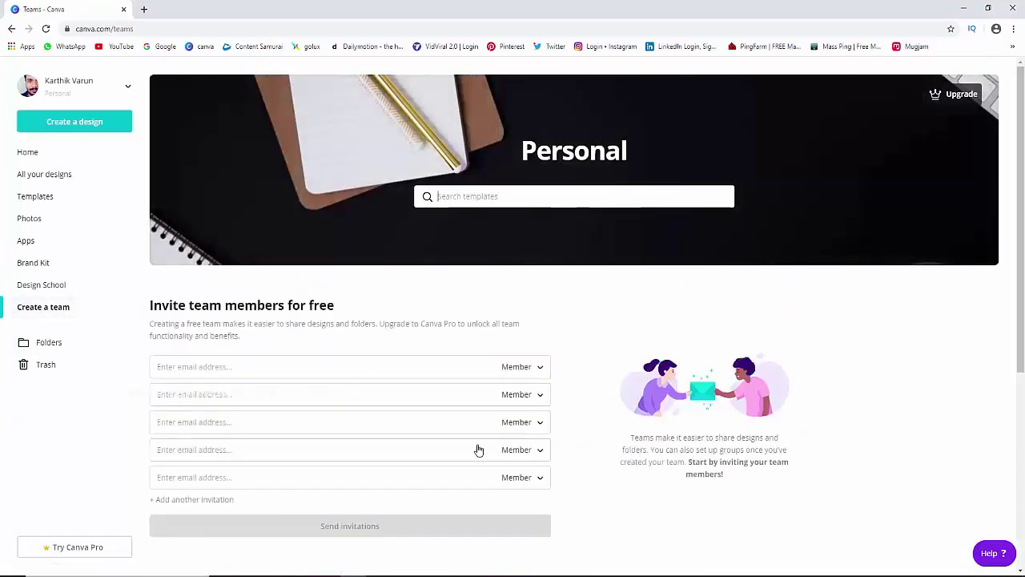
{"action": "left_click", "coordinate": [540, 367]}
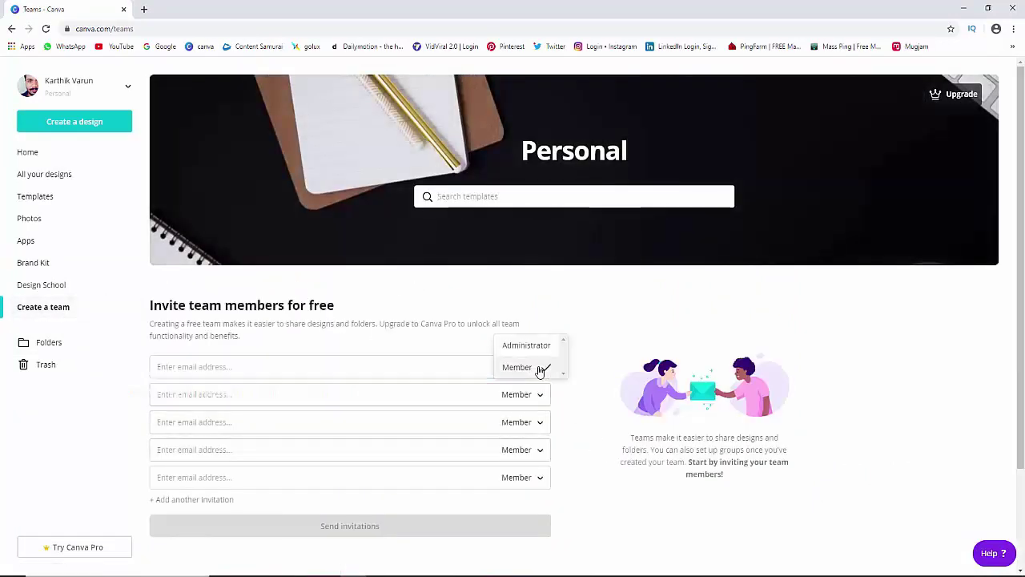
{"action": "key", "text": "Escape"}
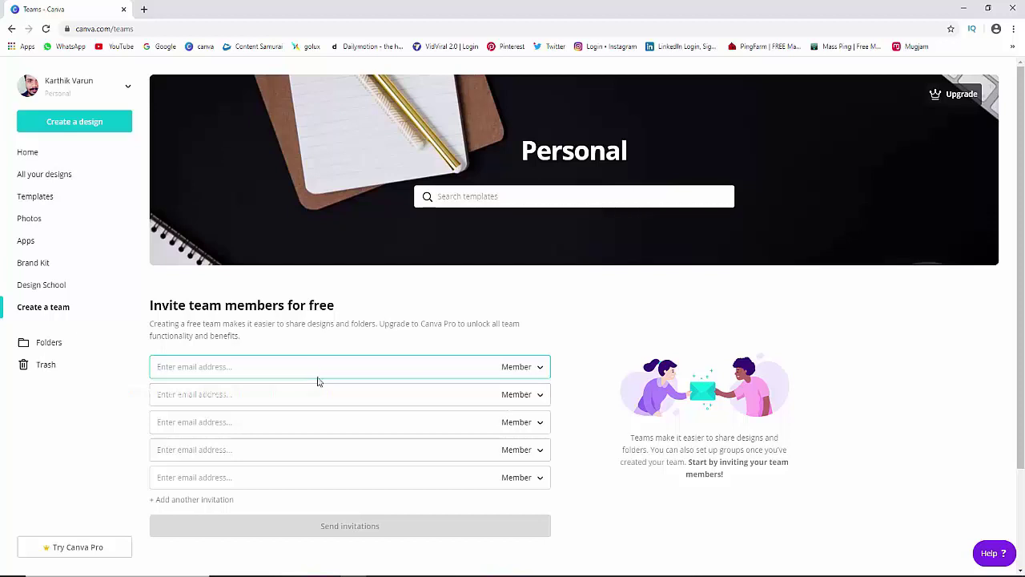
{"action": "scroll", "coordinate": [318, 368], "scroll_direction": "down", "scroll_amount": 2}
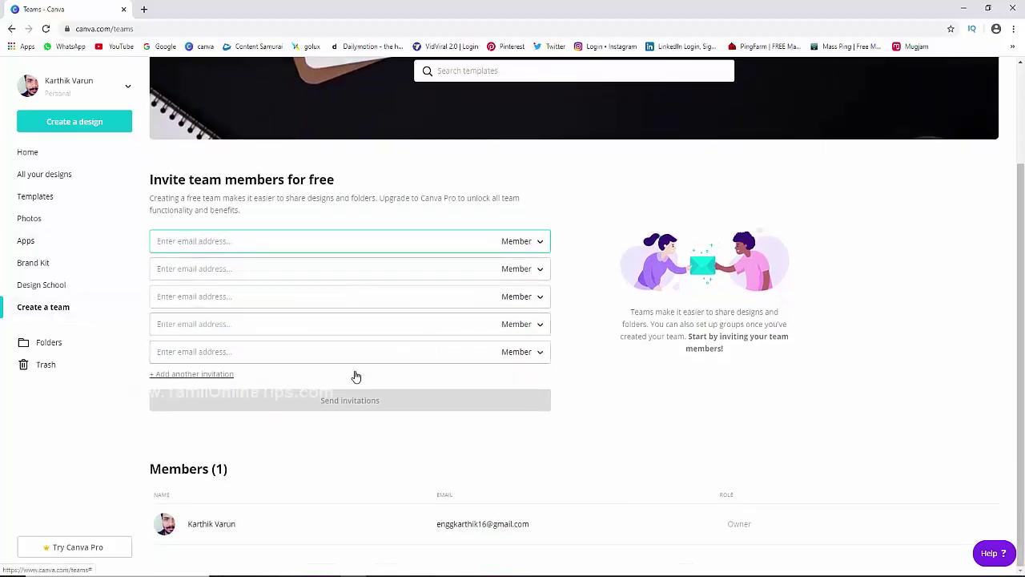
Step: View the Folders overview and the empty Trash, then go back to the Canva home page
{"action": "left_click", "coordinate": [76, 347]}
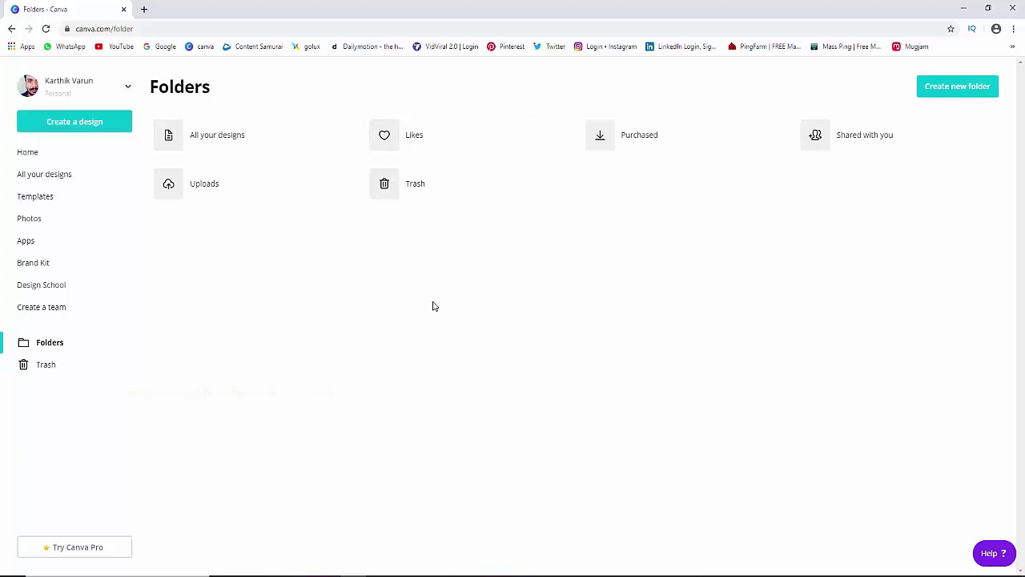
{"action": "left_click", "coordinate": [53, 367]}
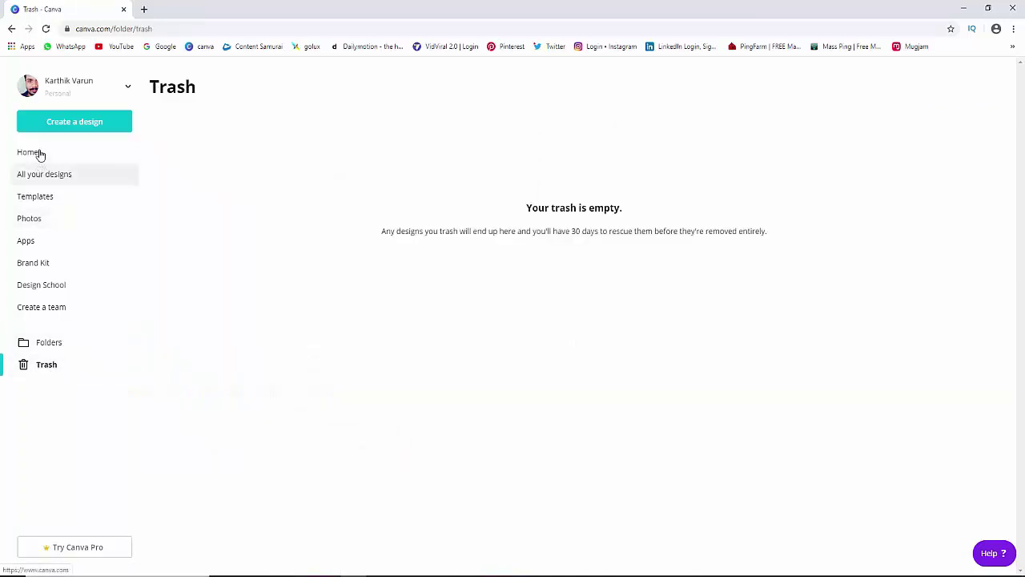
{"action": "left_click", "coordinate": [36, 152]}
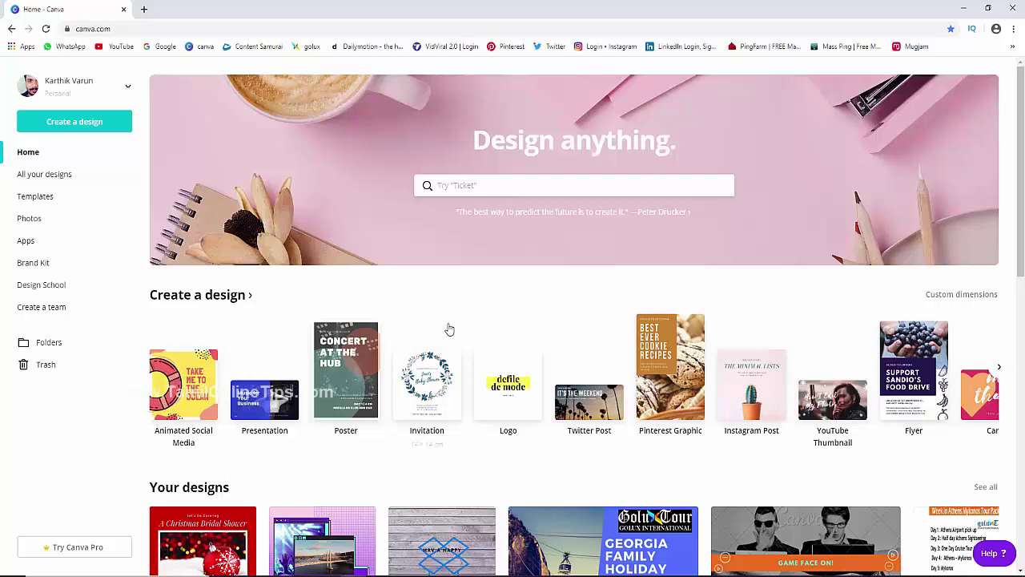
Step: Create a new blank Logo design and scroll through the logo templates panel
{"action": "left_click", "coordinate": [515, 404]}
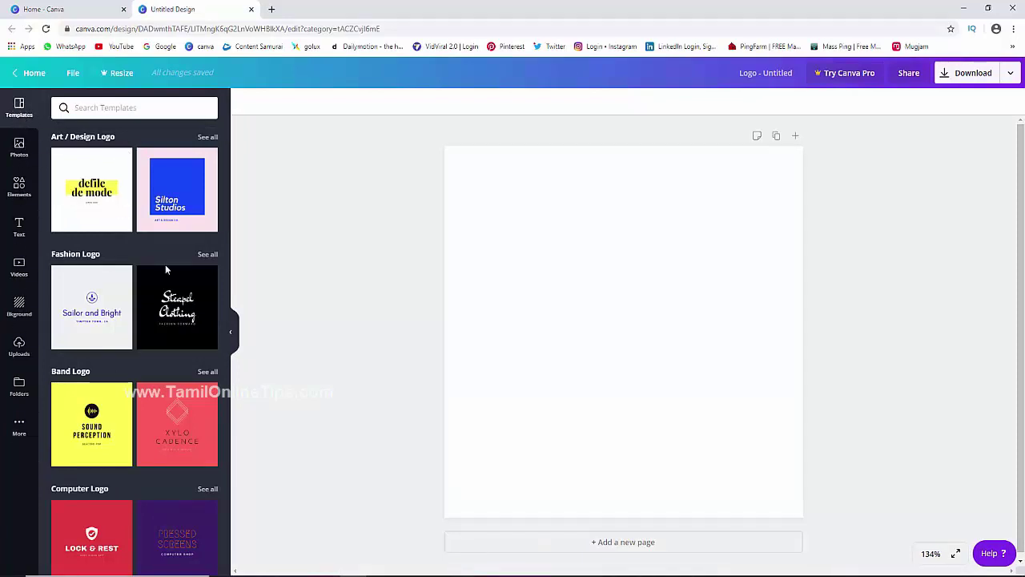
{"action": "scroll", "coordinate": [176, 280], "scroll_direction": "down", "scroll_amount": 1}
{"action": "scroll", "coordinate": [160, 337], "scroll_direction": "down", "scroll_amount": 2}
{"action": "scroll", "coordinate": [148, 395], "scroll_direction": "down", "scroll_amount": 1}
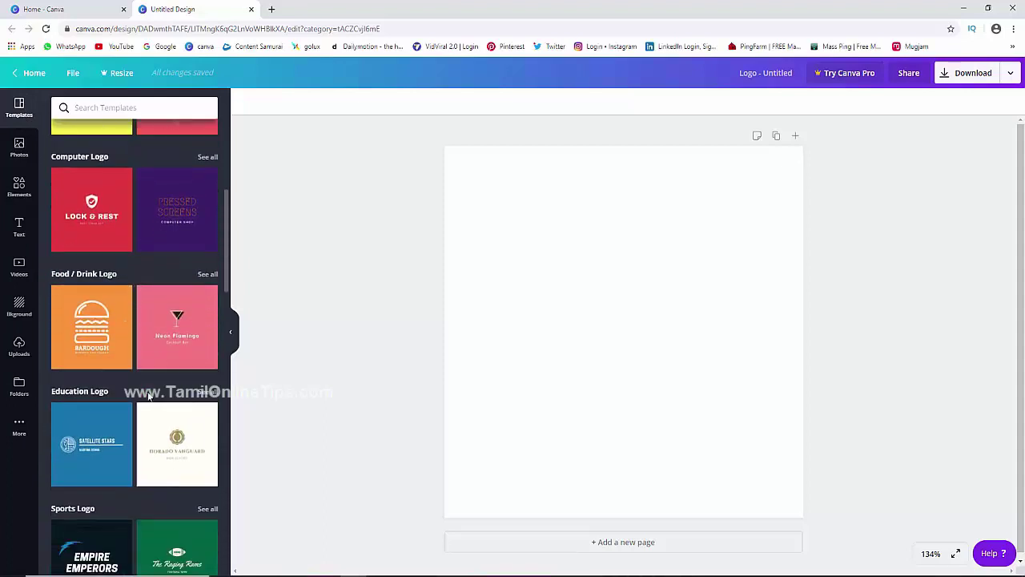
{"action": "scroll", "coordinate": [148, 334], "scroll_direction": "down", "scroll_amount": 2}
{"action": "scroll", "coordinate": [148, 334], "scroll_direction": "down", "scroll_amount": 1}
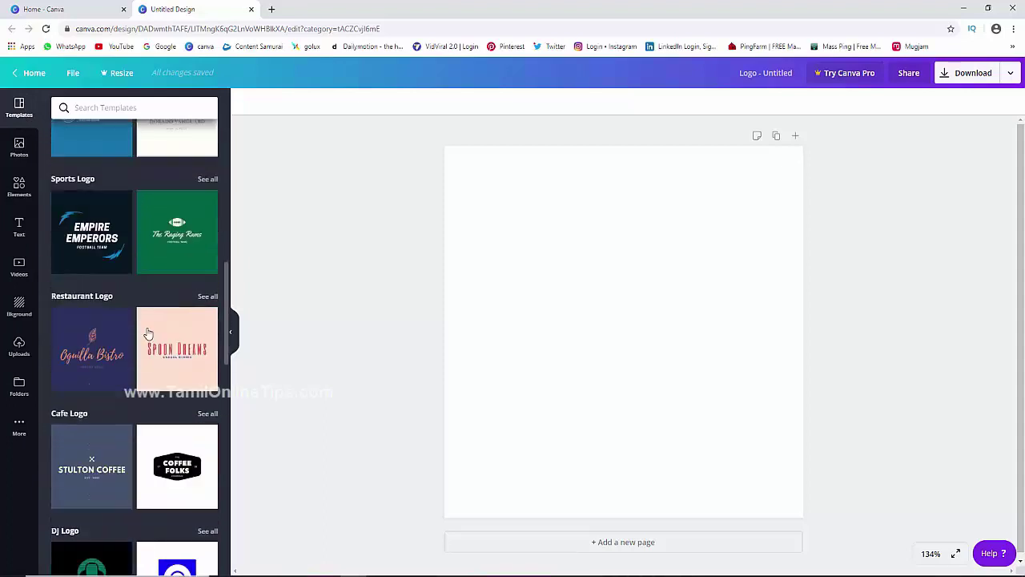
{"action": "scroll", "coordinate": [148, 333], "scroll_direction": "down", "scroll_amount": 2}
{"action": "scroll", "coordinate": [148, 333], "scroll_direction": "down", "scroll_amount": 2}
{"action": "scroll", "coordinate": [148, 333], "scroll_direction": "down", "scroll_amount": 3}
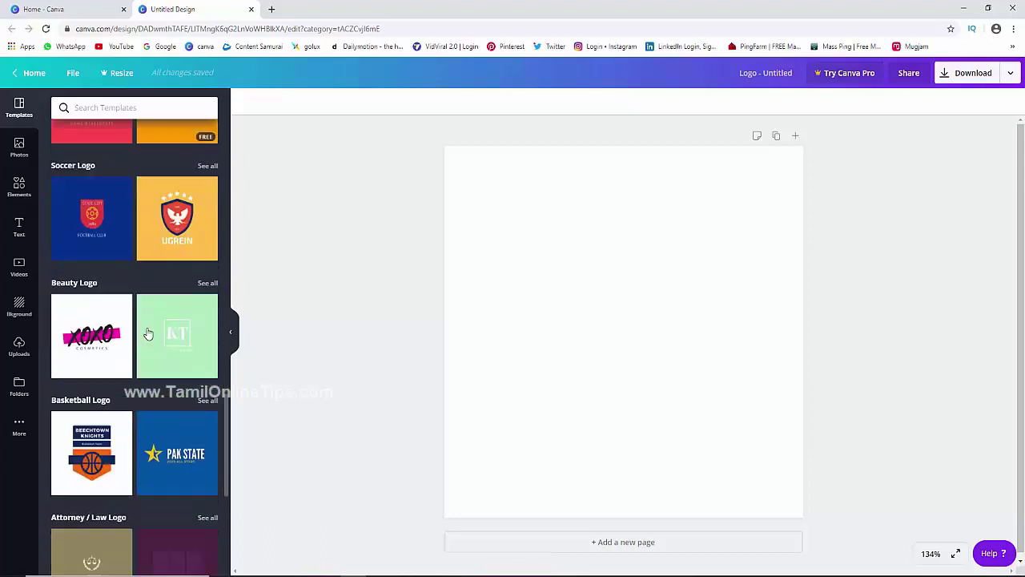
{"action": "scroll", "coordinate": [148, 333], "scroll_direction": "down", "scroll_amount": 2}
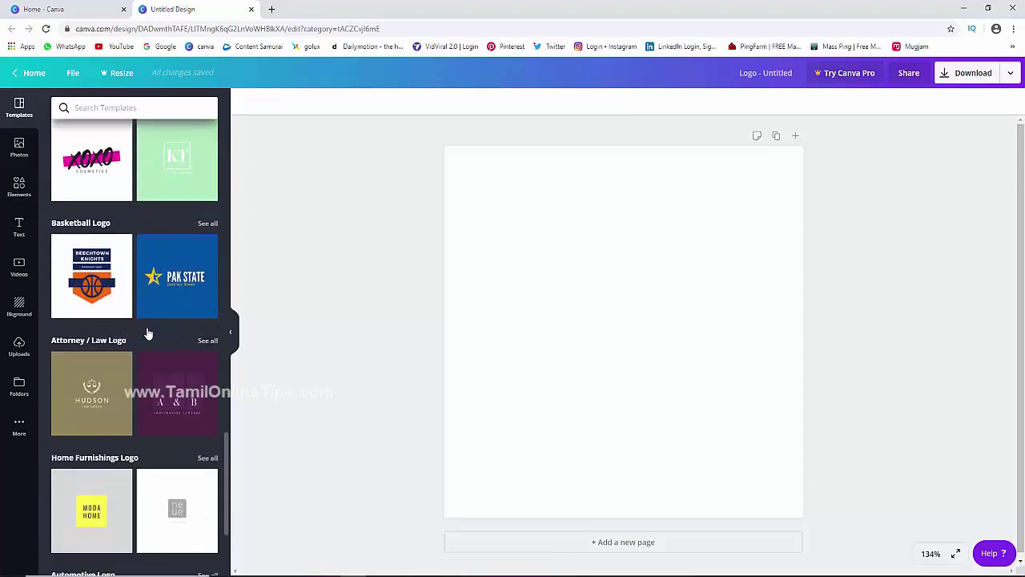
{"action": "scroll", "coordinate": [147, 327], "scroll_direction": "down", "scroll_amount": 2}
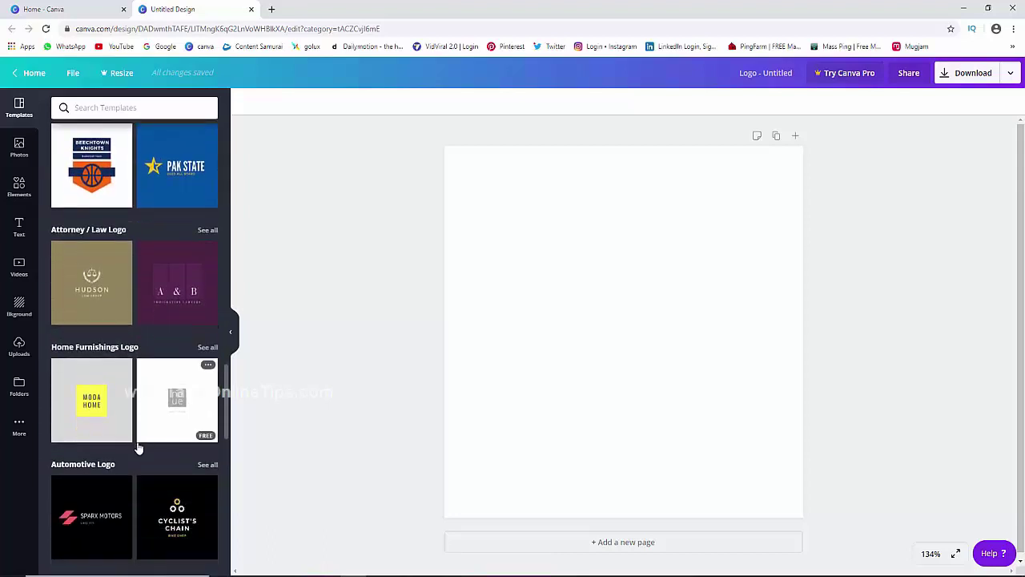
{"action": "mouse_move", "coordinate": [176, 393]}
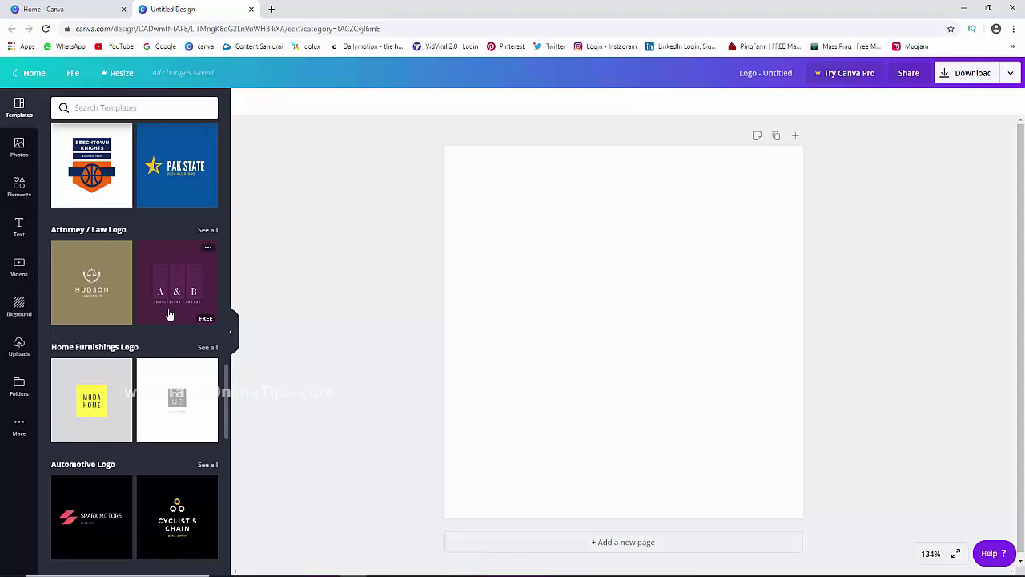
{"action": "scroll", "coordinate": [170, 315], "scroll_direction": "down", "scroll_amount": 4}
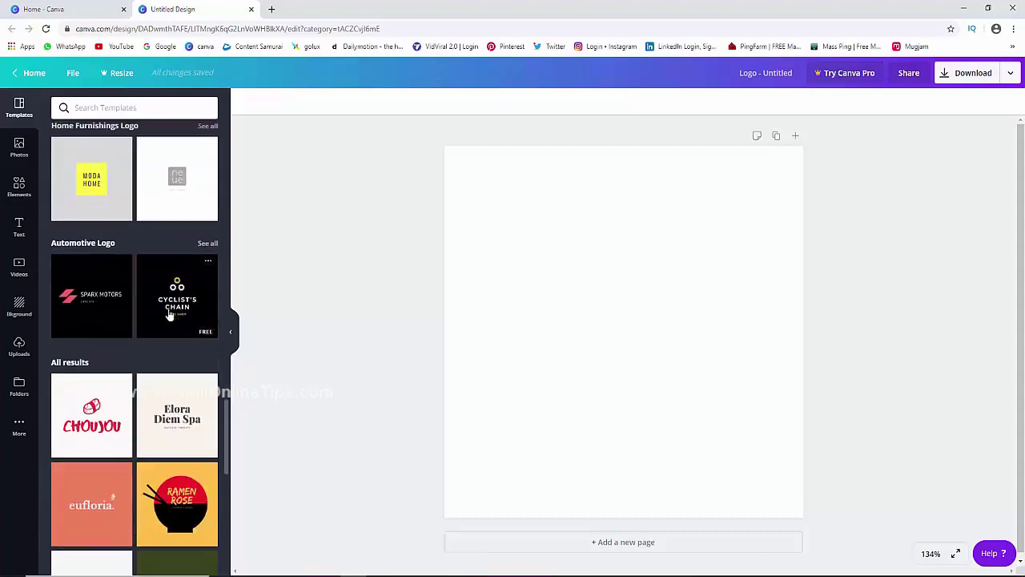
{"action": "scroll", "coordinate": [170, 314], "scroll_direction": "down", "scroll_amount": 4}
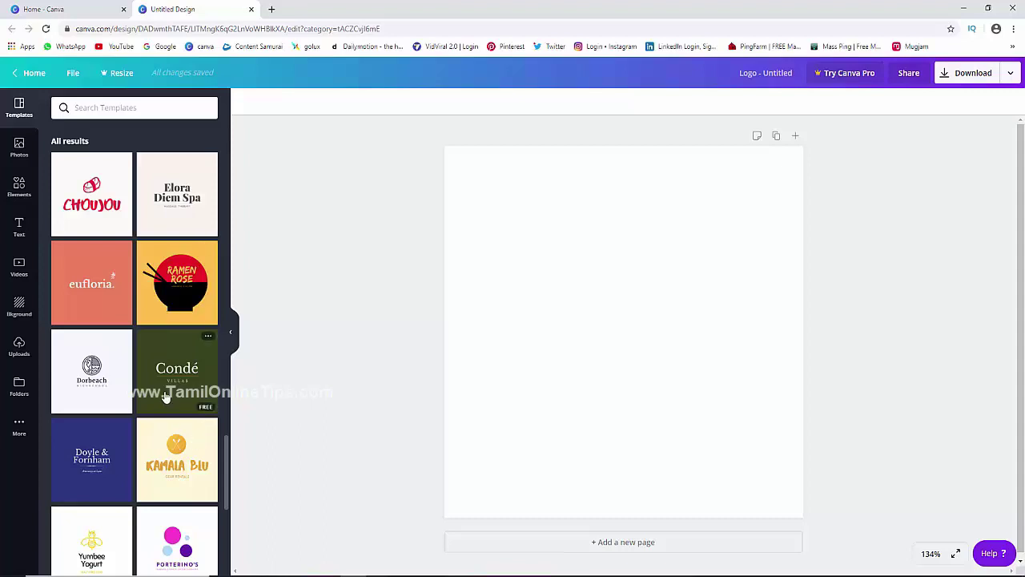
Step: Search Photos for 'nature', place the forest photo on the logo page, then delete it
{"action": "left_click", "coordinate": [20, 147]}
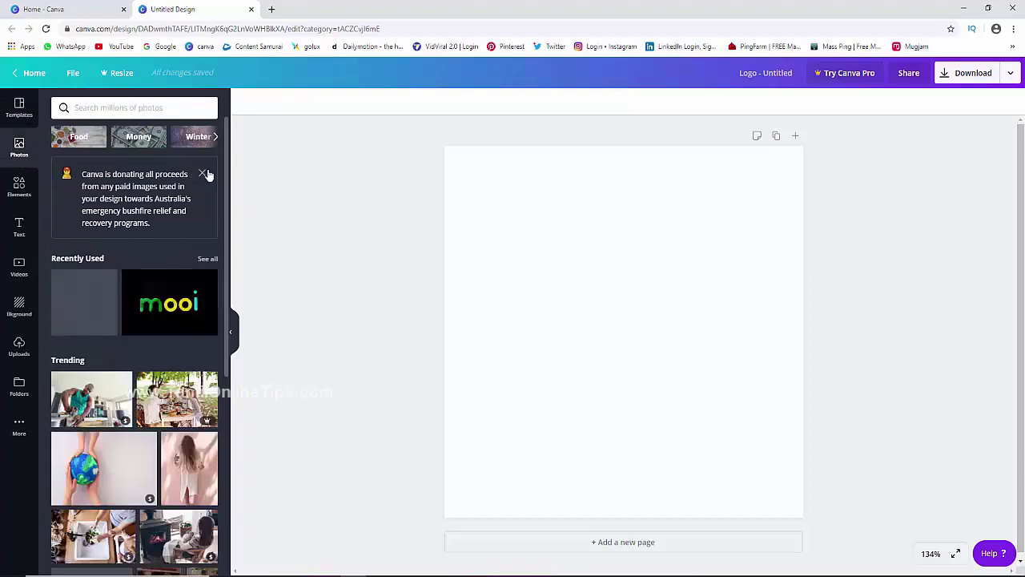
{"action": "left_click", "coordinate": [202, 173]}
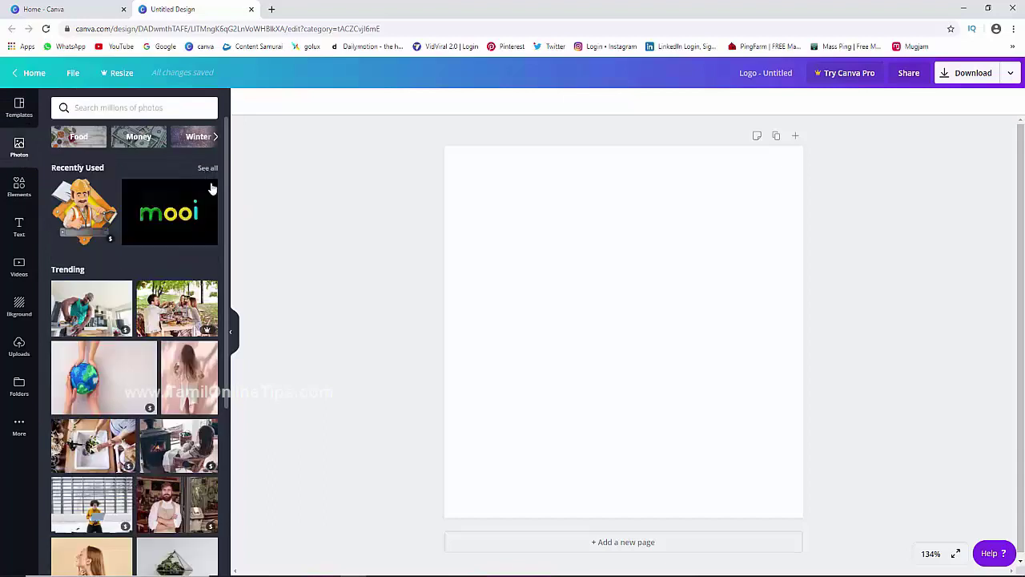
{"action": "left_click", "coordinate": [115, 109]}
{"action": "left_click", "coordinate": [94, 157]}
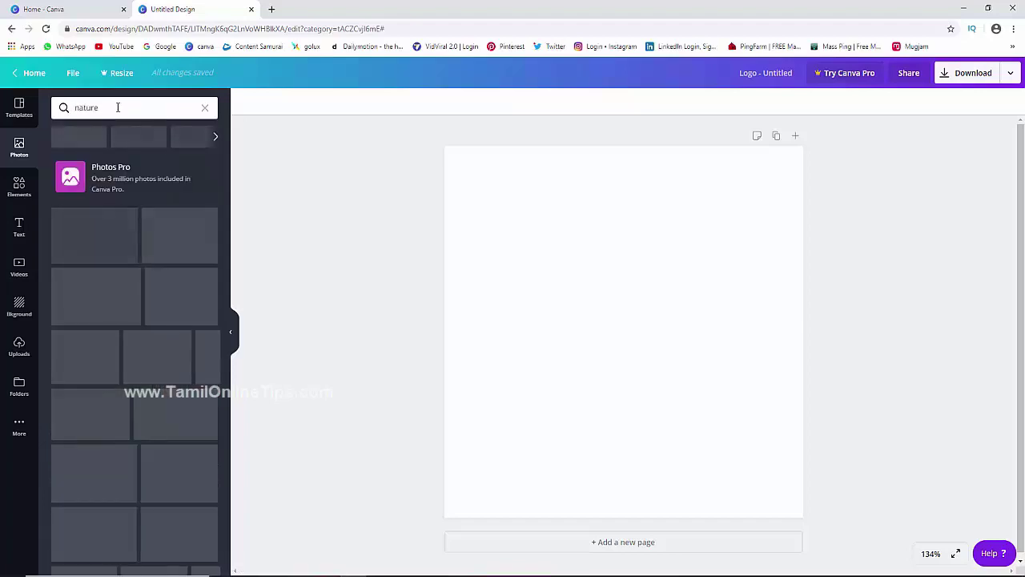
{"action": "left_click", "coordinate": [118, 107]}
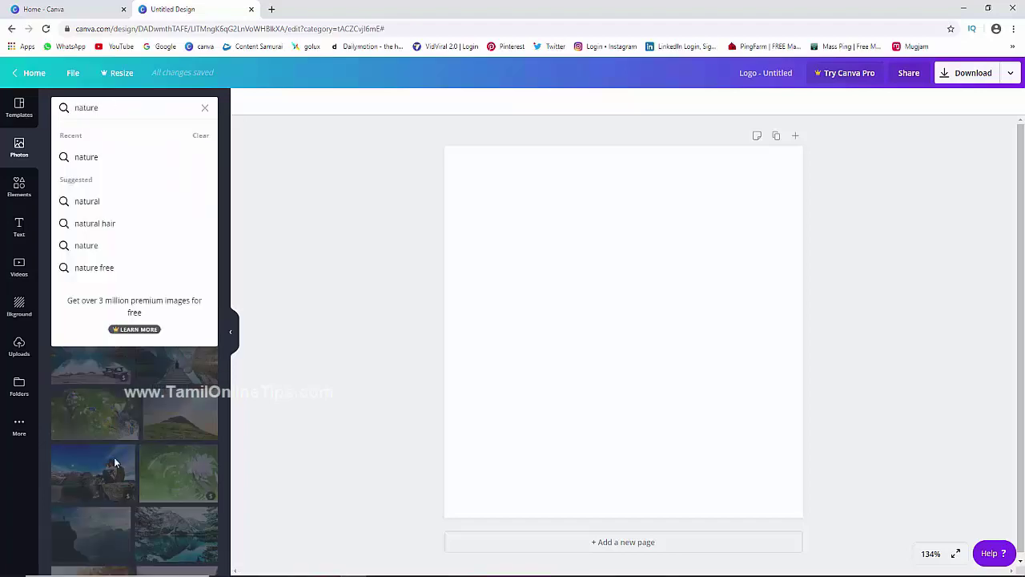
{"action": "left_click", "coordinate": [279, 275]}
{"action": "scroll", "coordinate": [128, 373], "scroll_direction": "down", "scroll_amount": 5}
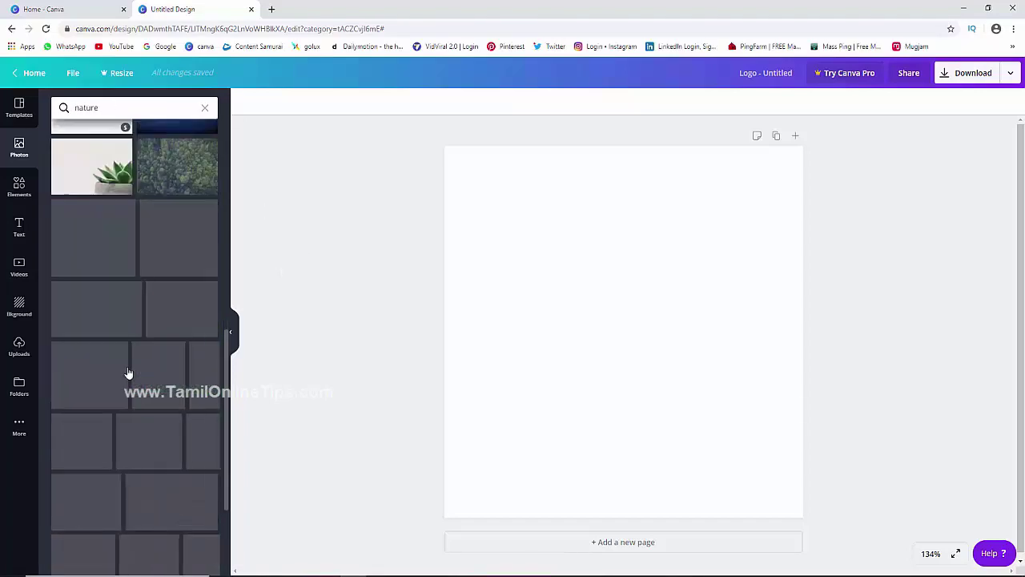
{"action": "scroll", "coordinate": [128, 372], "scroll_direction": "up", "scroll_amount": 5}
{"action": "scroll", "coordinate": [126, 365], "scroll_direction": "up", "scroll_amount": 1}
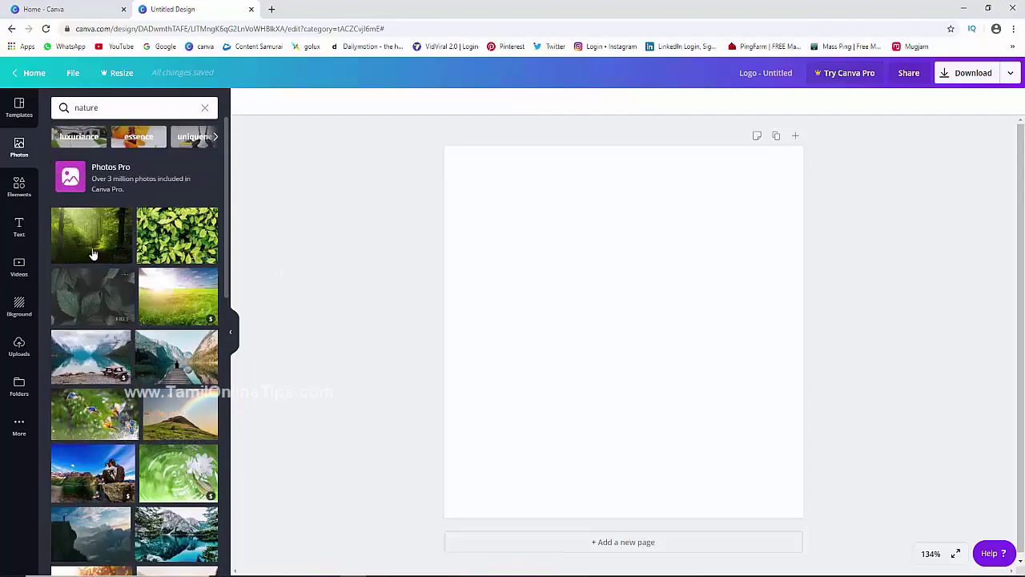
{"action": "left_click_drag", "start_coordinate": [431, 235], "coordinate": [531, 240]}
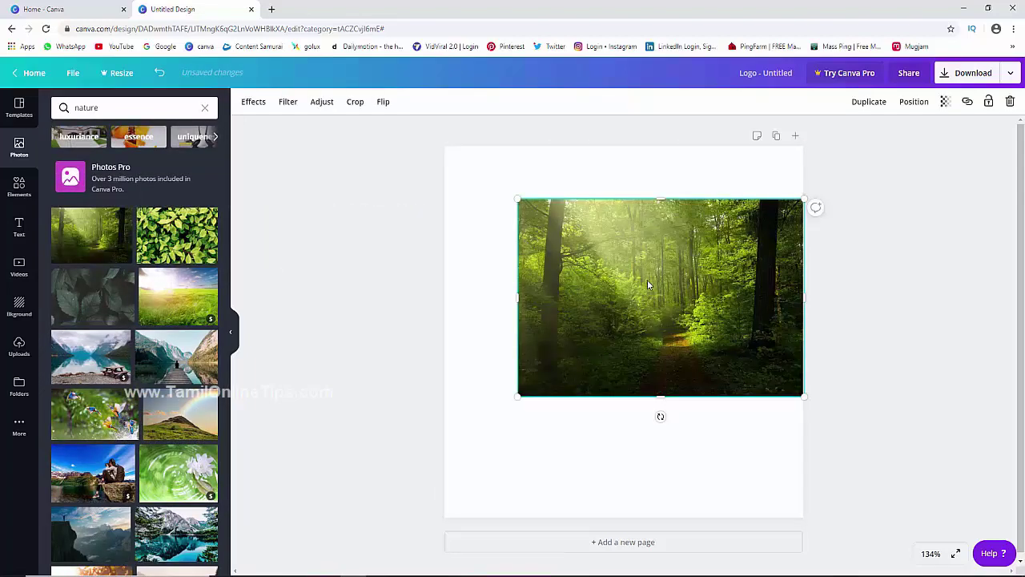
{"action": "key", "text": "Delete"}
Step: Open the Elements panel, dismiss the donation notice and browse the icons and shapes
{"action": "left_click", "coordinate": [19, 186]}
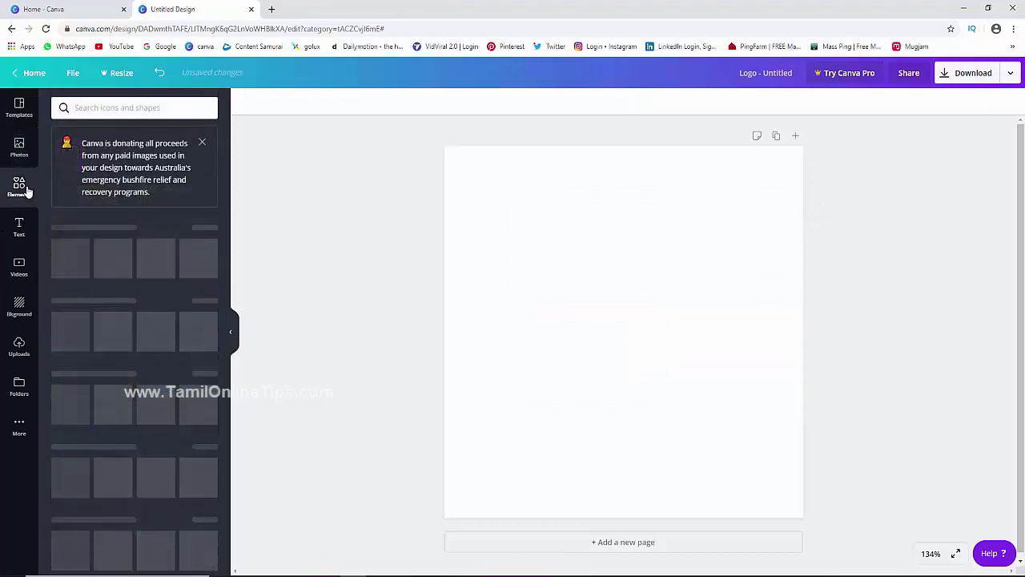
{"action": "left_click", "coordinate": [202, 142]}
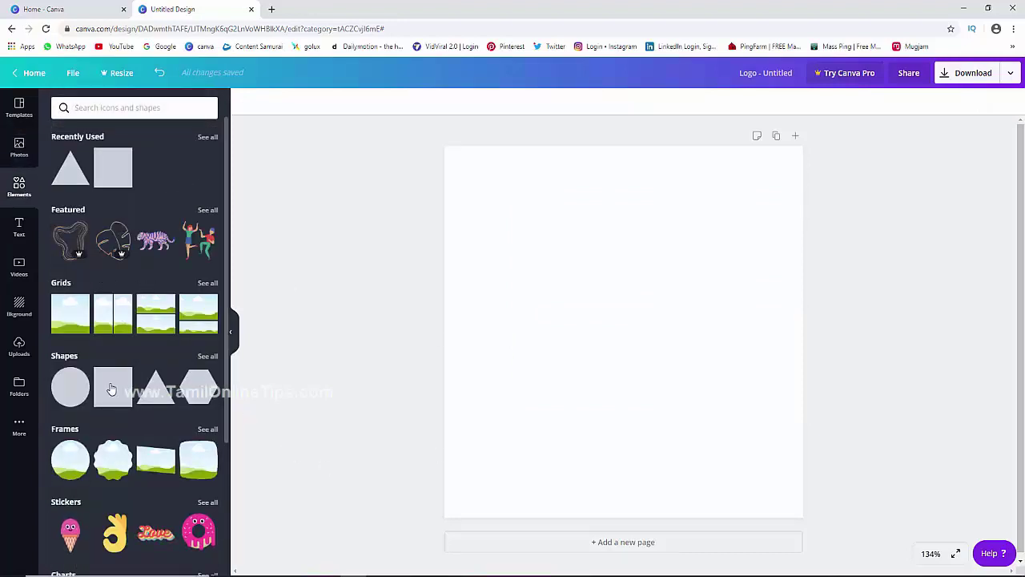
{"action": "scroll", "coordinate": [119, 337], "scroll_direction": "down", "scroll_amount": 1}
{"action": "scroll", "coordinate": [118, 337], "scroll_direction": "down", "scroll_amount": 2}
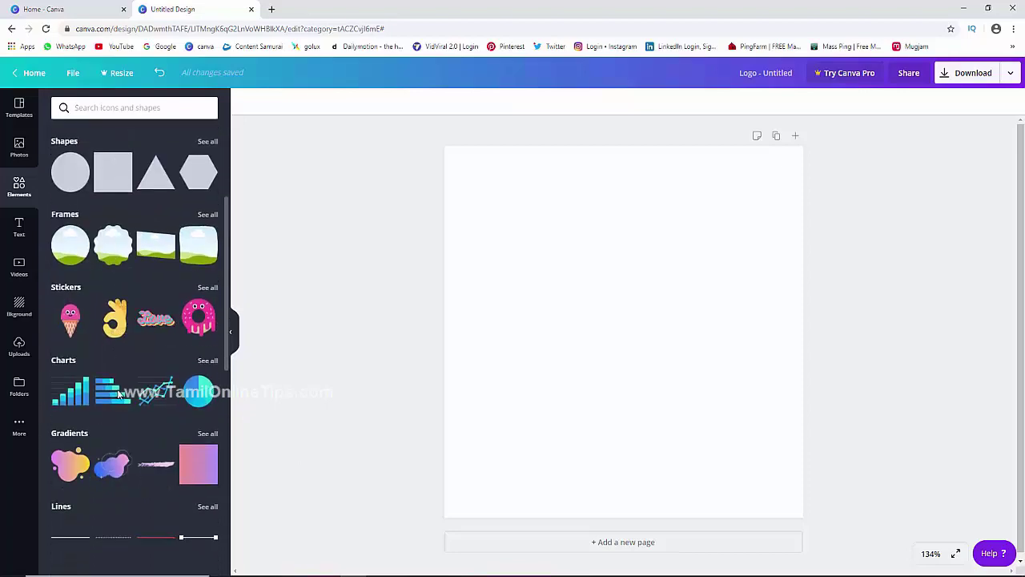
{"action": "scroll", "coordinate": [124, 352], "scroll_direction": "down", "scroll_amount": 3}
{"action": "scroll", "coordinate": [120, 392], "scroll_direction": "down", "scroll_amount": 3}
{"action": "scroll", "coordinate": [126, 350], "scroll_direction": "down", "scroll_amount": 1}
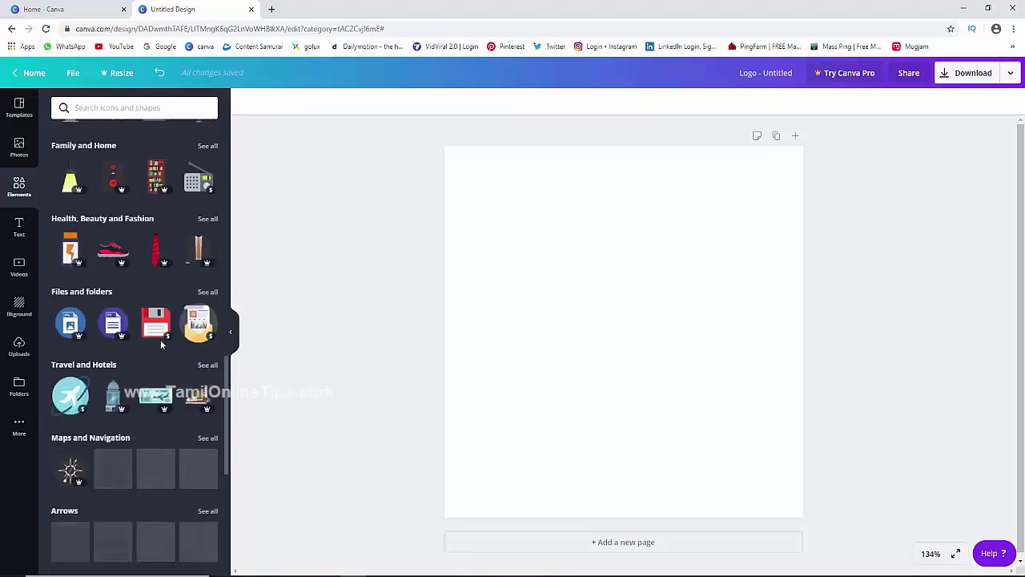
{"action": "scroll", "coordinate": [174, 410], "scroll_direction": "down", "scroll_amount": 3}
{"action": "scroll", "coordinate": [176, 414], "scroll_direction": "down", "scroll_amount": 3}
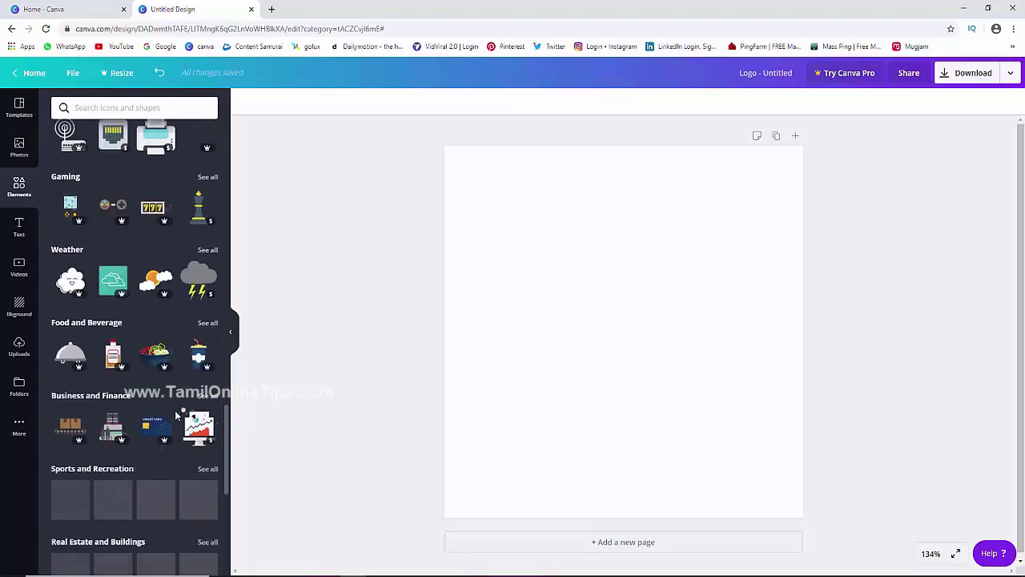
{"action": "scroll", "coordinate": [176, 414], "scroll_direction": "down", "scroll_amount": 1}
{"action": "scroll", "coordinate": [176, 414], "scroll_direction": "up", "scroll_amount": 6}
{"action": "scroll", "coordinate": [176, 414], "scroll_direction": "up", "scroll_amount": 7}
{"action": "scroll", "coordinate": [176, 414], "scroll_direction": "up", "scroll_amount": 2}
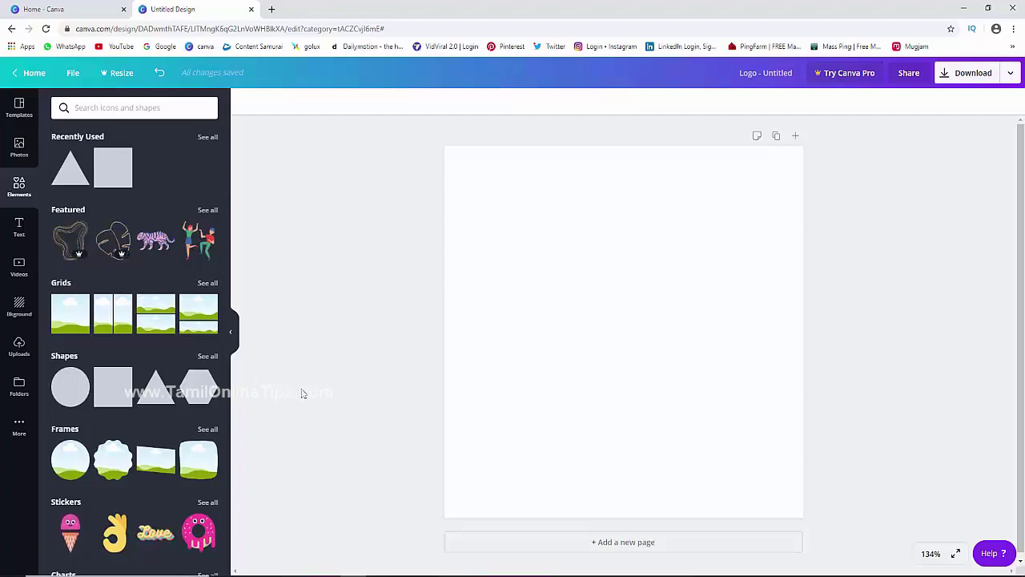
Step: Search the elements for 'shape', then replace the search with 'circle'
{"action": "left_click", "coordinate": [84, 106]}
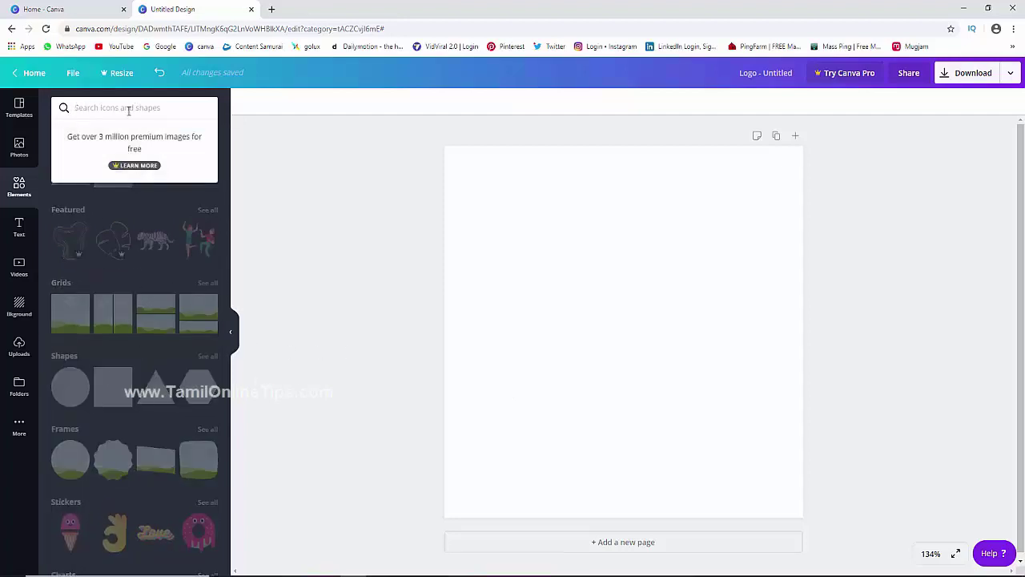
{"action": "type", "text": "shape"}
{"action": "key", "text": "Return"}
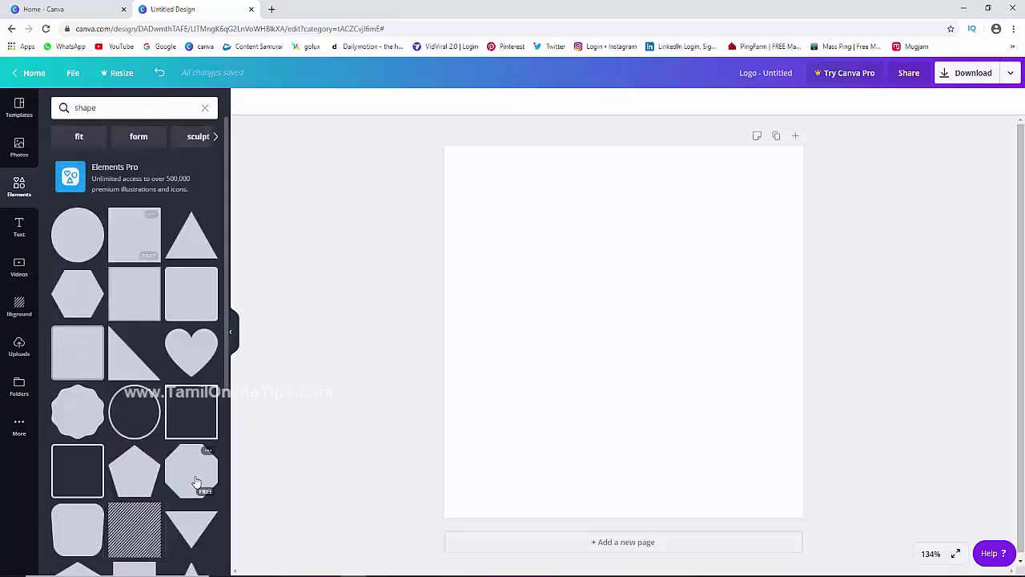
{"action": "scroll", "coordinate": [196, 481], "scroll_direction": "down", "scroll_amount": 5}
{"action": "scroll", "coordinate": [160, 361], "scroll_direction": "down", "scroll_amount": 5}
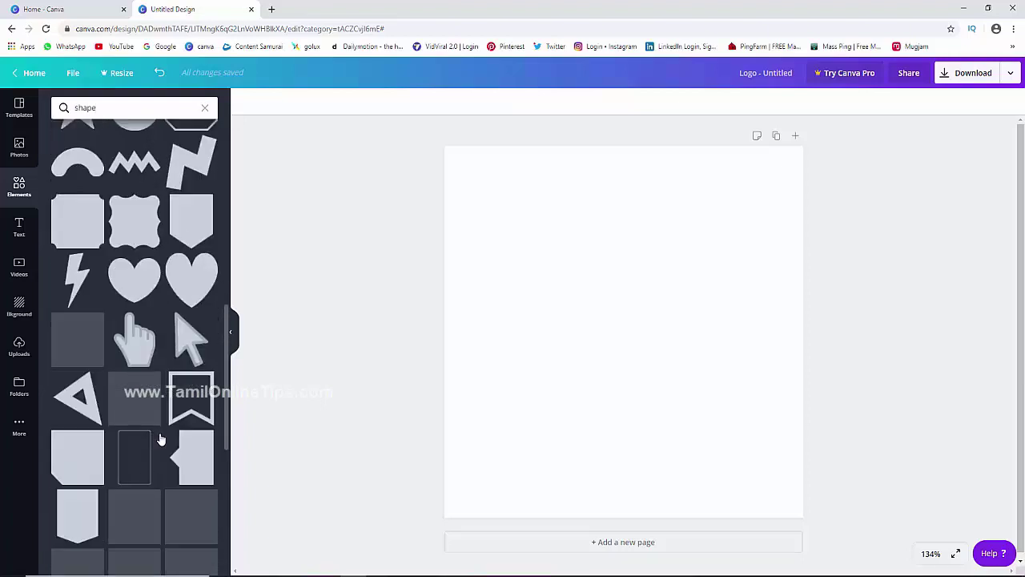
{"action": "left_click", "coordinate": [115, 106]}
{"action": "type", "text": "circle"}
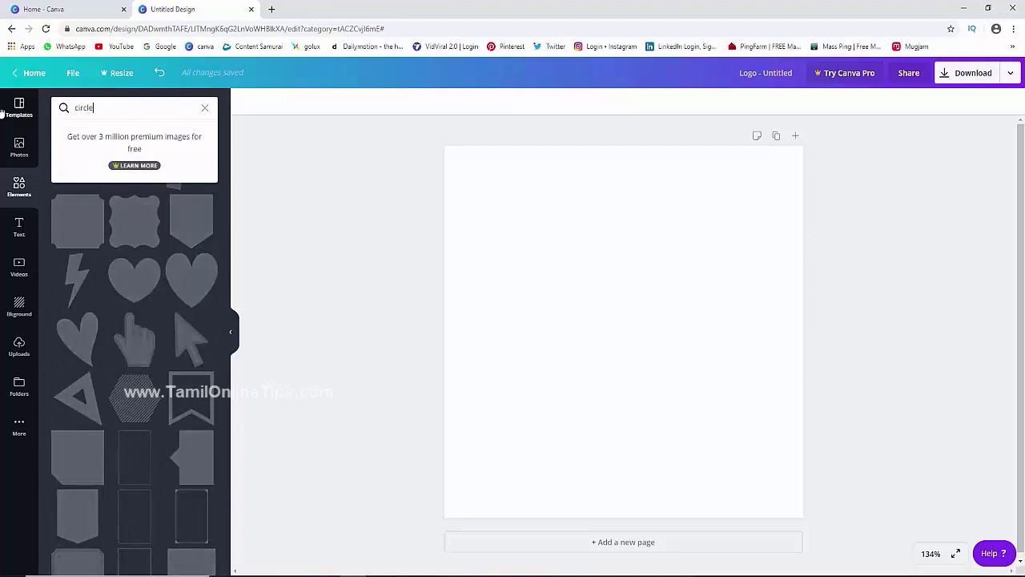
{"action": "key", "text": "Return"}
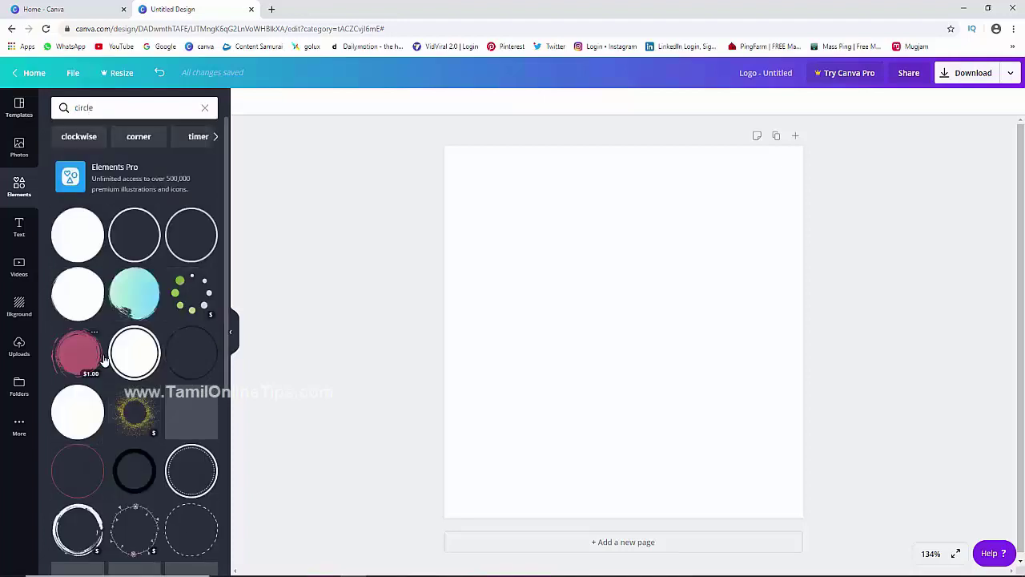
Step: Add a laurel wreath, a pink dotted circle and an orange-green brush circle to the page
{"action": "scroll", "coordinate": [113, 375], "scroll_direction": "down", "scroll_amount": 4}
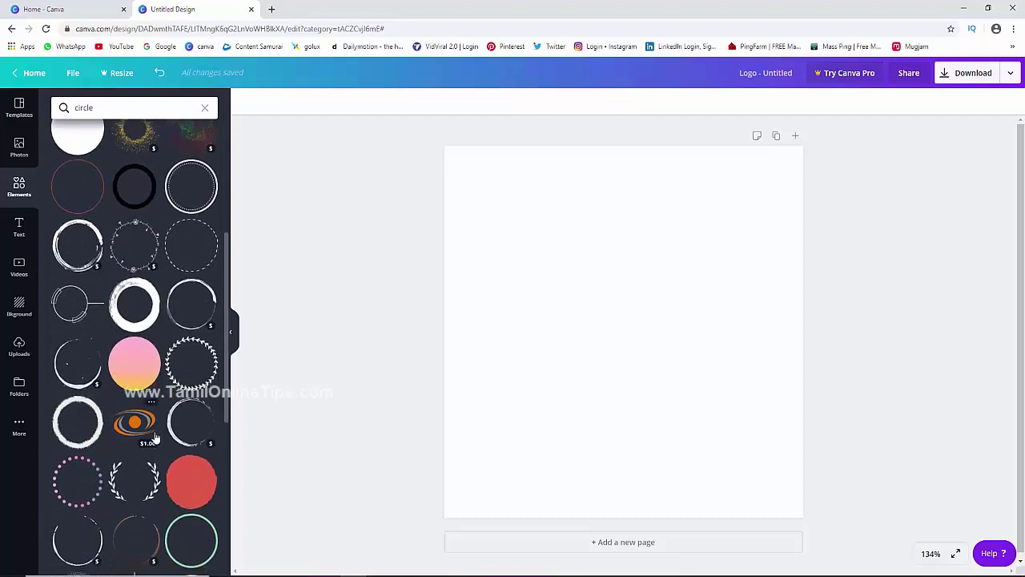
{"action": "scroll", "coordinate": [70, 282], "scroll_direction": "down", "scroll_amount": 3}
{"action": "left_click_drag", "start_coordinate": [141, 268], "coordinate": [574, 270]}
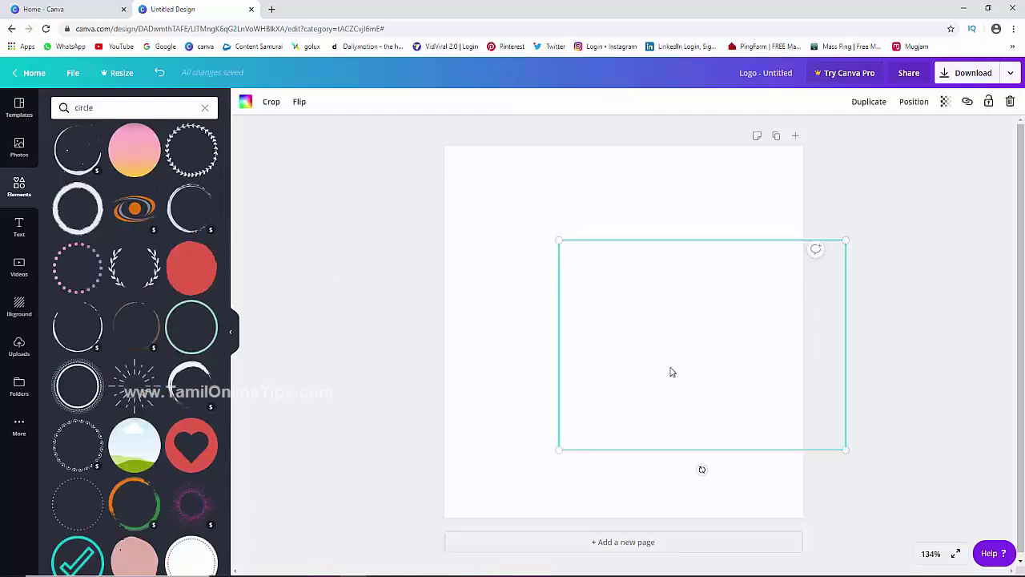
{"action": "left_click_drag", "start_coordinate": [670, 371], "coordinate": [557, 336]}
{"action": "left_click", "coordinate": [318, 320]}
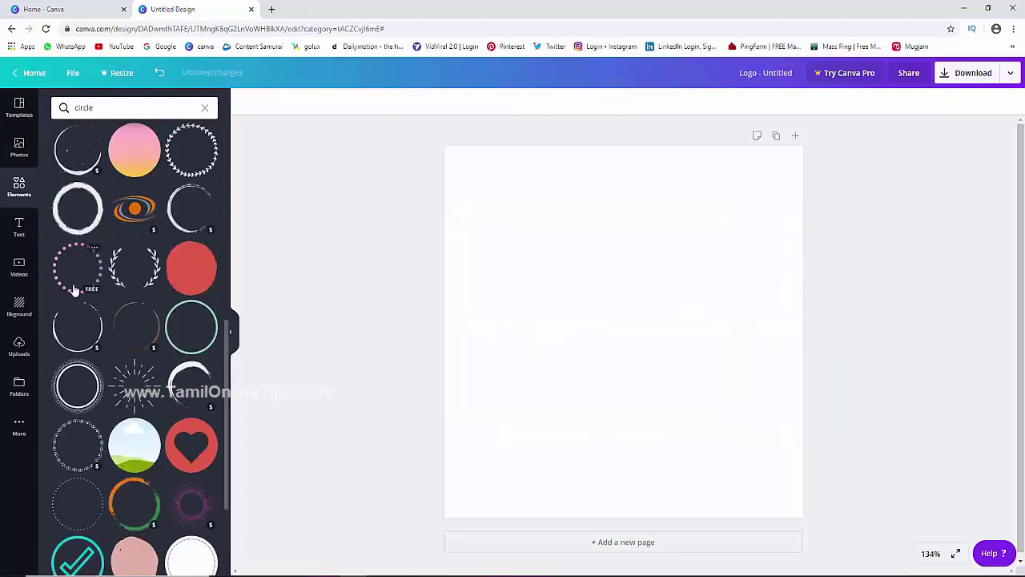
{"action": "mouse_move", "coordinate": [76, 276]}
{"action": "left_mouse_down"}
{"action": "mouse_move", "coordinate": [522, 288]}
{"action": "mouse_move", "coordinate": [611, 322]}
{"action": "mouse_move", "coordinate": [590, 272]}
{"action": "left_mouse_up"}
{"action": "mouse_move", "coordinate": [134, 500]}
{"action": "left_mouse_down"}
{"action": "mouse_move", "coordinate": [524, 318]}
{"action": "mouse_move", "coordinate": [574, 377]}
{"action": "mouse_move", "coordinate": [553, 240]}
{"action": "left_mouse_up"}
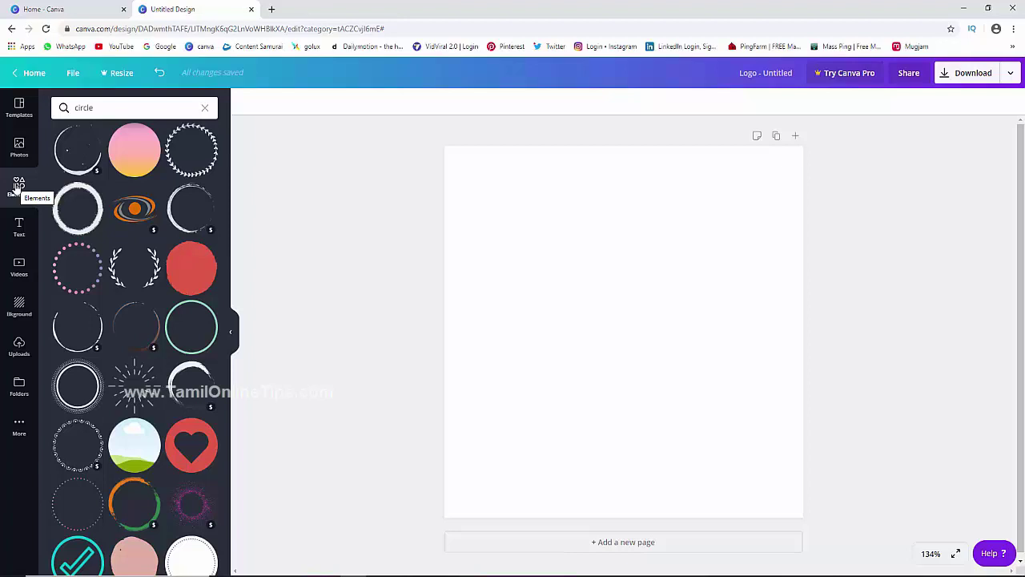
Step: Scroll the Text panel's font combinations and add the THEO & KATE BABY BOY! design to the page
{"action": "left_click", "coordinate": [20, 231]}
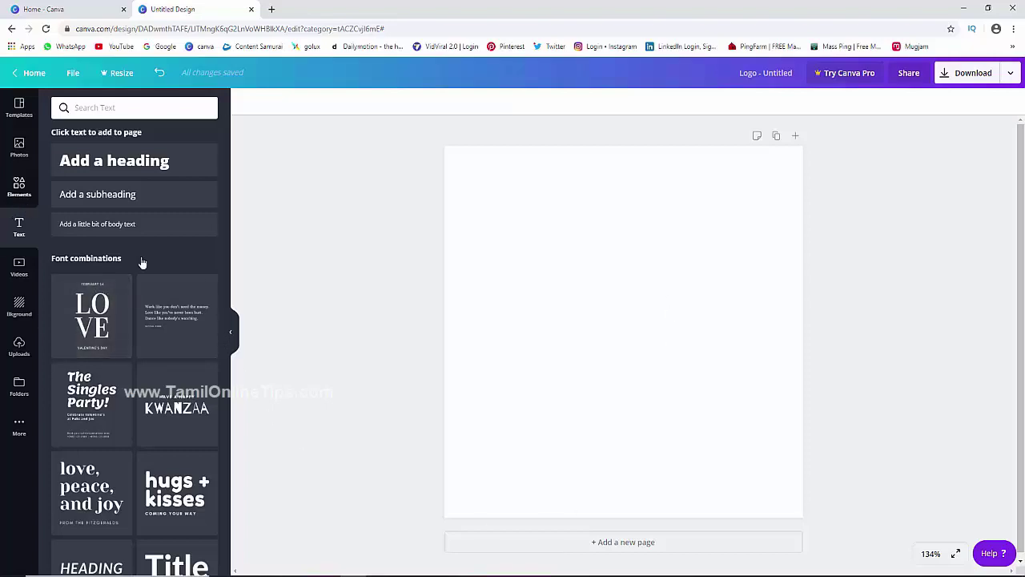
{"action": "scroll", "coordinate": [112, 491], "scroll_direction": "down", "scroll_amount": 4}
{"action": "scroll", "coordinate": [112, 492], "scroll_direction": "down", "scroll_amount": 2}
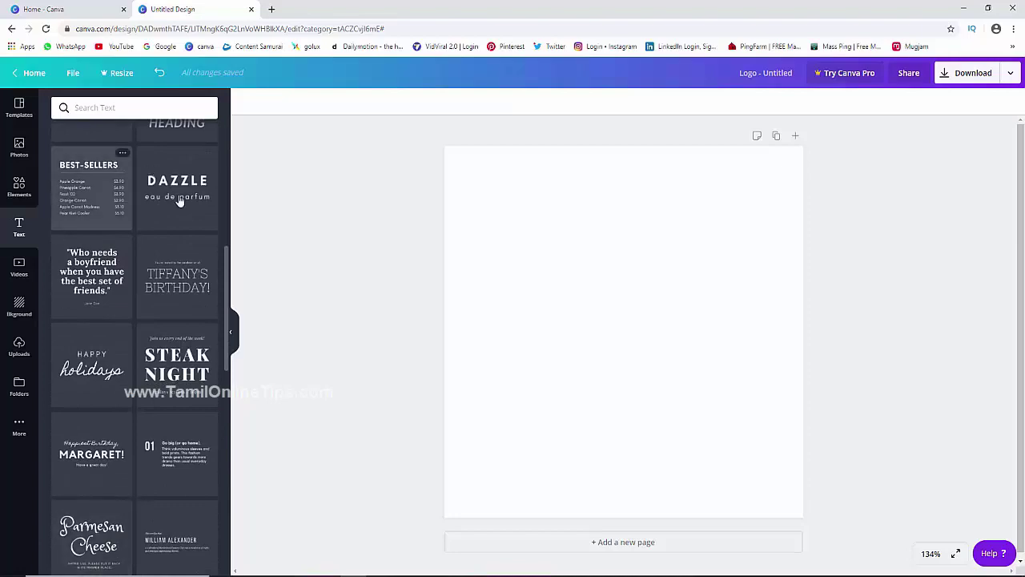
{"action": "scroll", "coordinate": [114, 315], "scroll_direction": "down", "scroll_amount": 3}
{"action": "scroll", "coordinate": [115, 315], "scroll_direction": "down", "scroll_amount": 4}
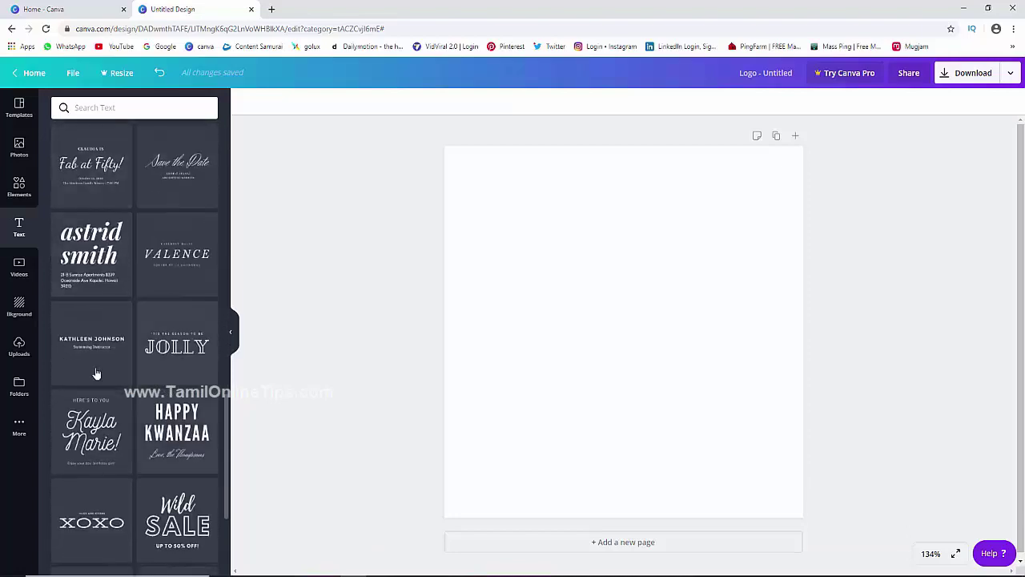
{"action": "scroll", "coordinate": [128, 417], "scroll_direction": "down", "scroll_amount": 3}
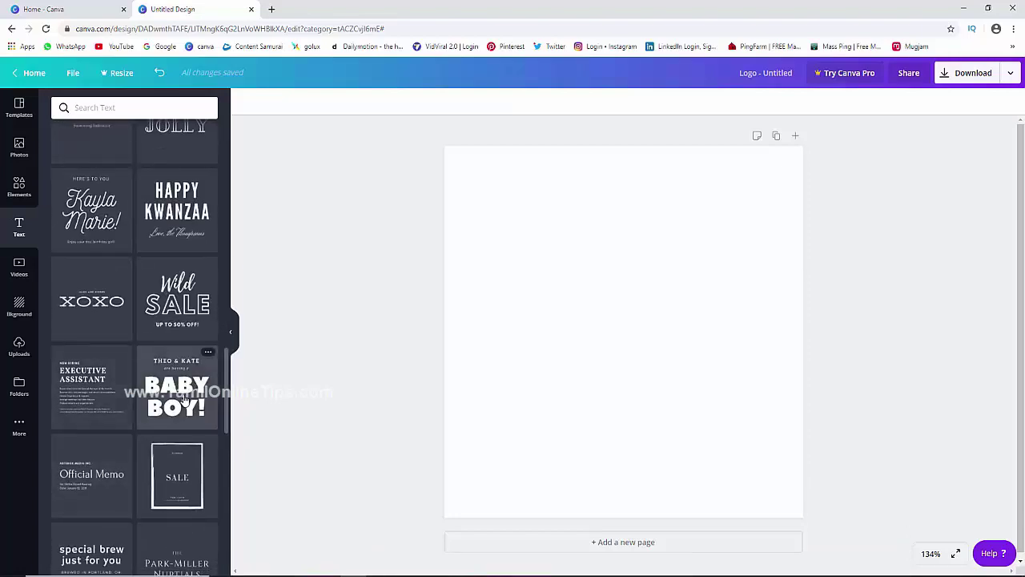
{"action": "left_click_drag", "start_coordinate": [189, 404], "coordinate": [580, 358]}
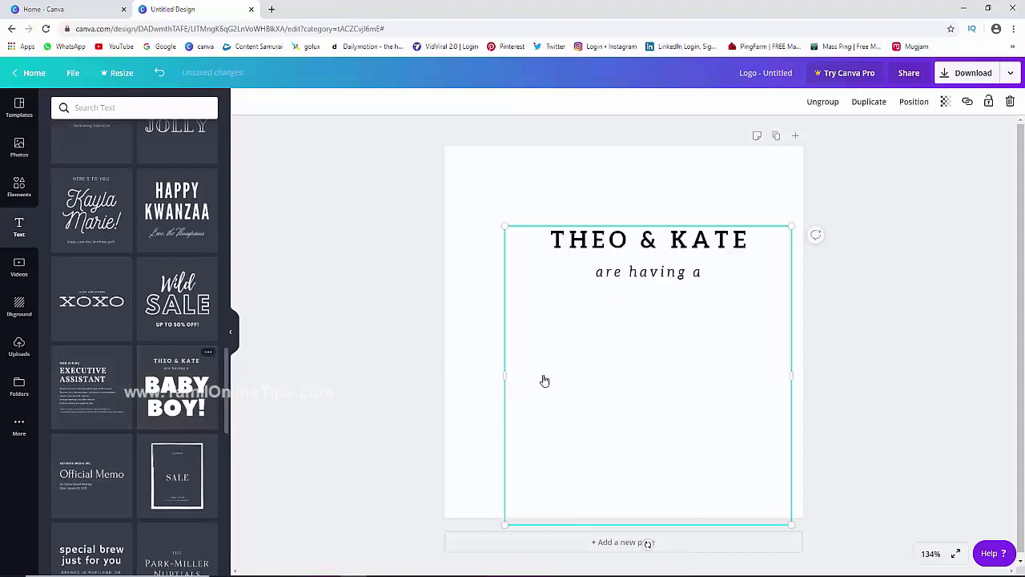
Step: Replace the word BABY in the large heading with 'ghjggjgd'
{"action": "left_click", "coordinate": [617, 304]}
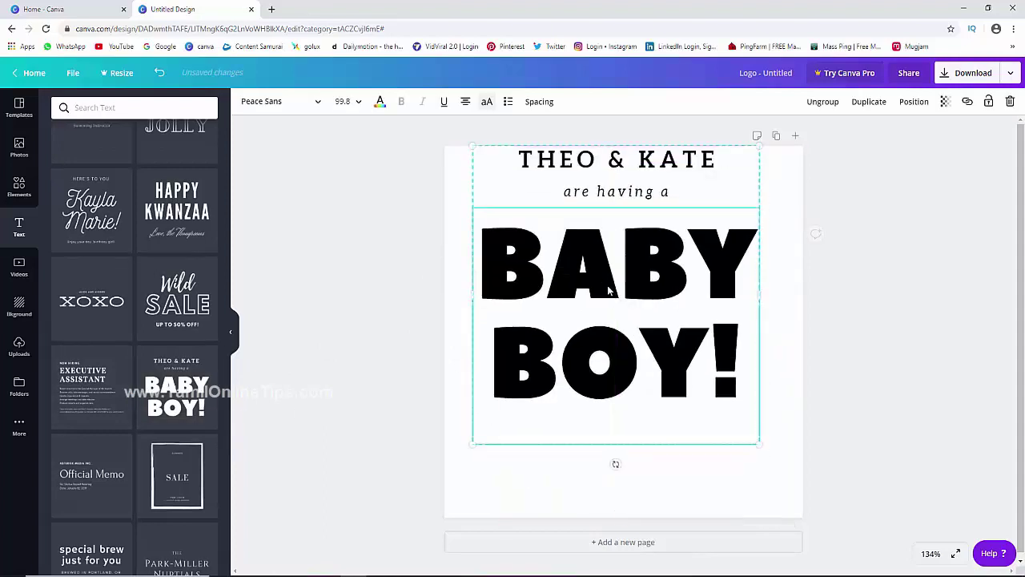
{"action": "double_click", "coordinate": [626, 269]}
{"action": "type", "text": "ghjggjgd"}
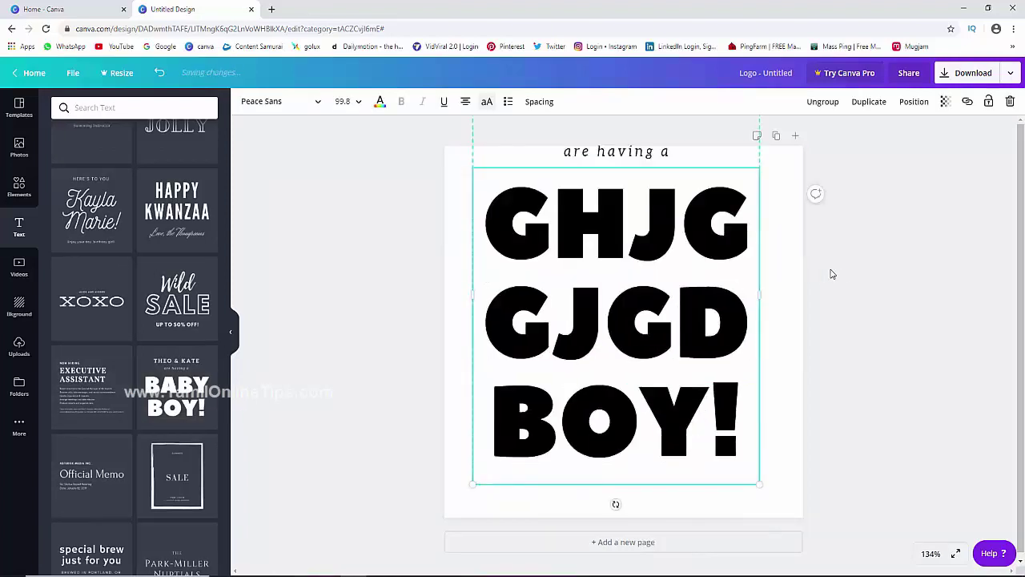
{"action": "key", "text": "Escape"}
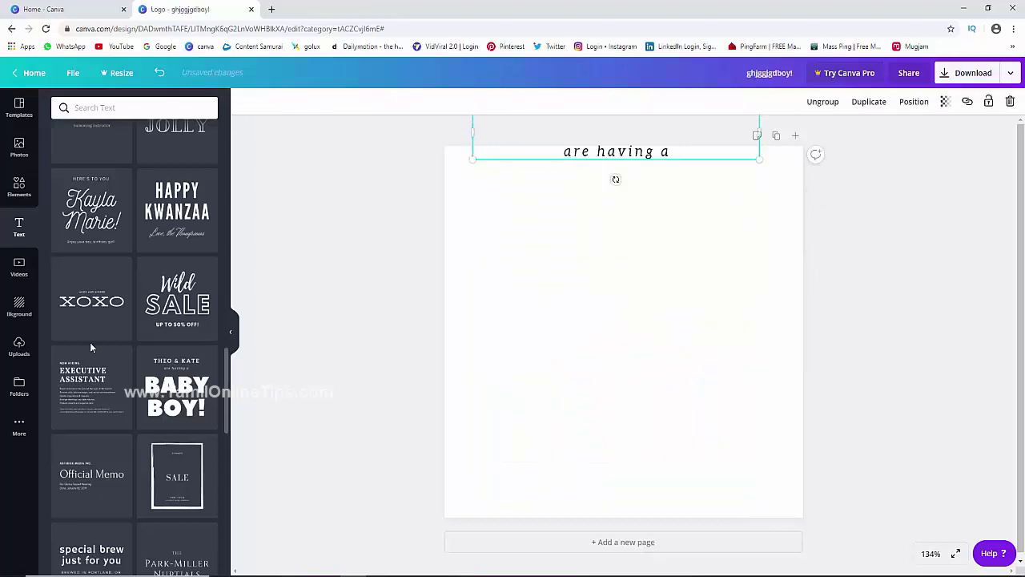
Step: Select the text lines and check the font, font size and text colour menus
{"action": "left_click", "coordinate": [561, 156]}
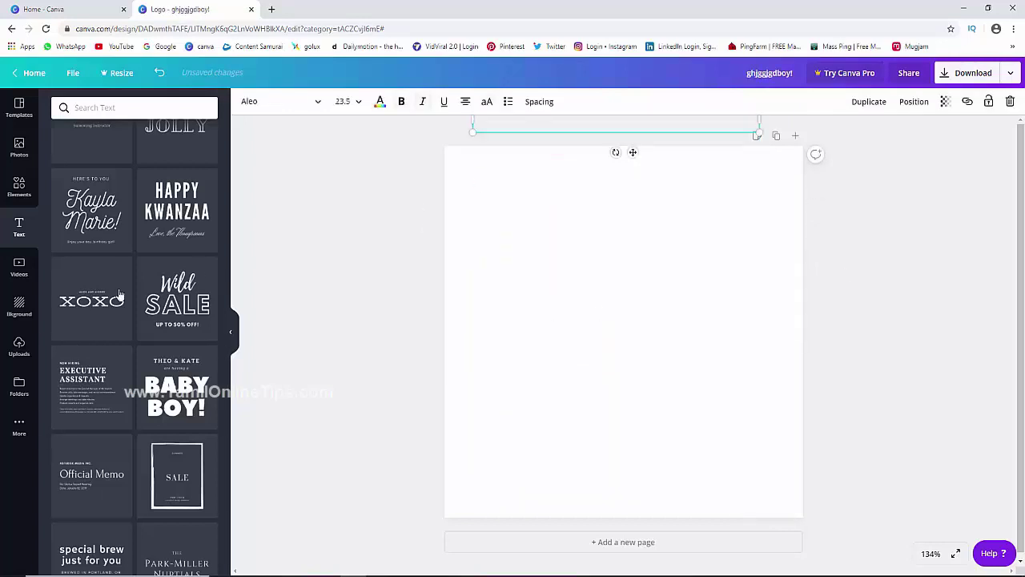
{"action": "mouse_move", "coordinate": [176, 387]}
{"action": "left_click", "coordinate": [168, 392]}
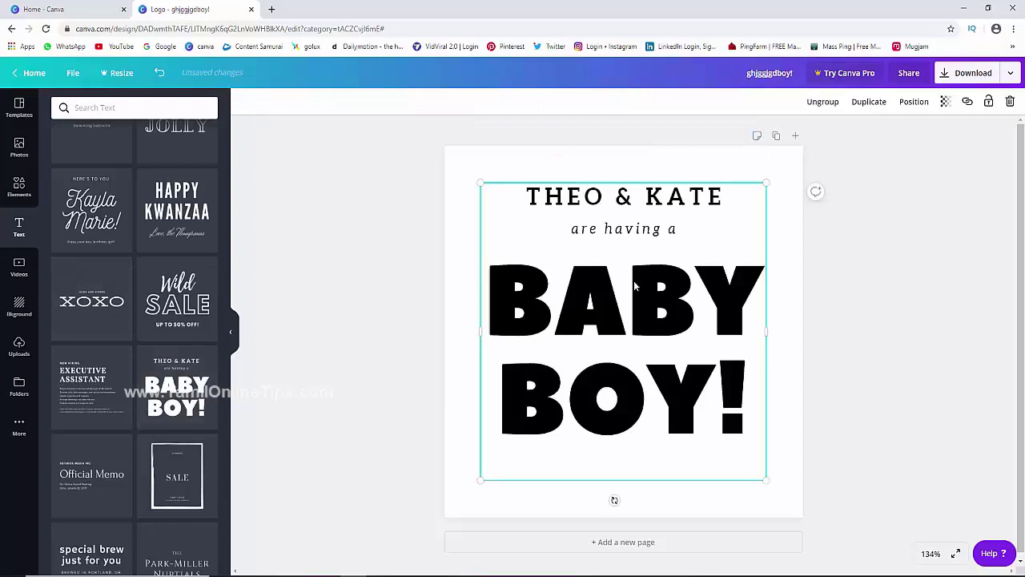
{"action": "left_click", "coordinate": [638, 286]}
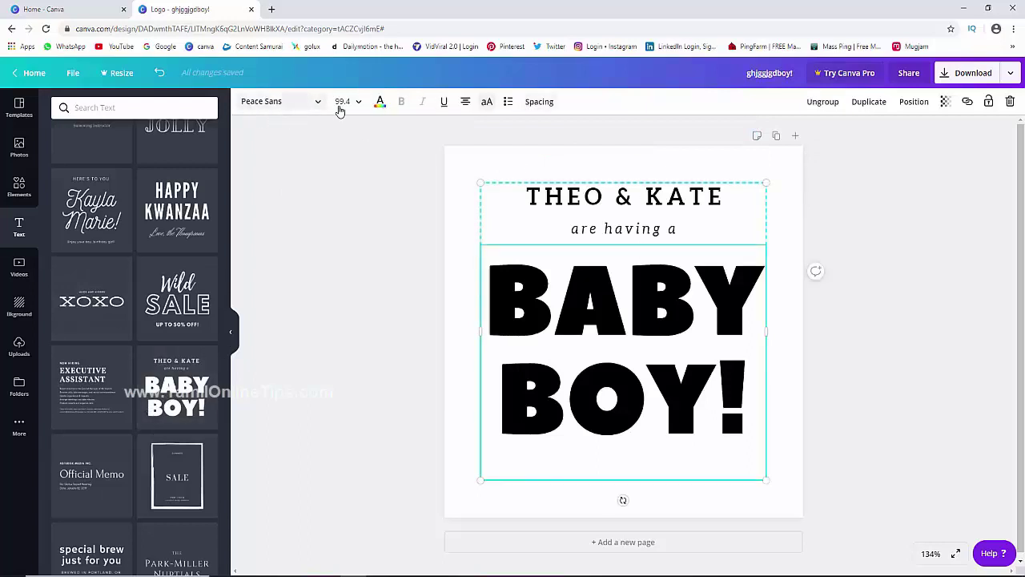
{"action": "left_click", "coordinate": [313, 106]}
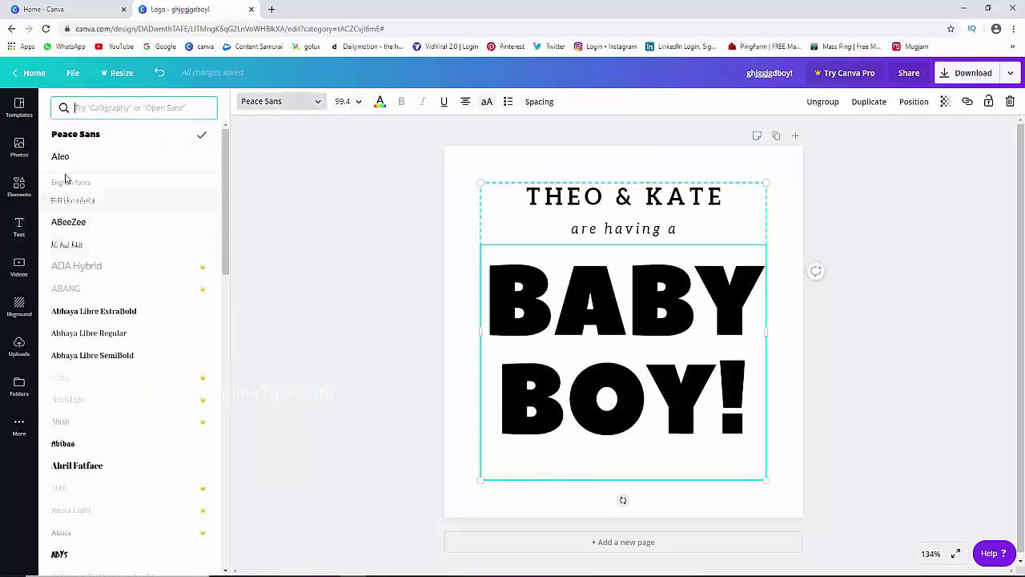
{"action": "left_click", "coordinate": [359, 103]}
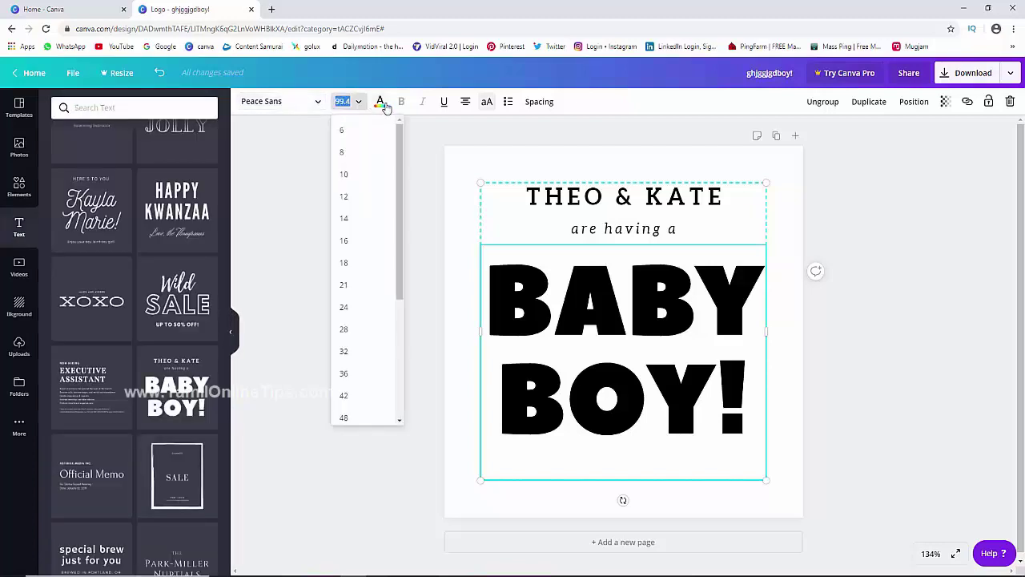
{"action": "left_click", "coordinate": [379, 103]}
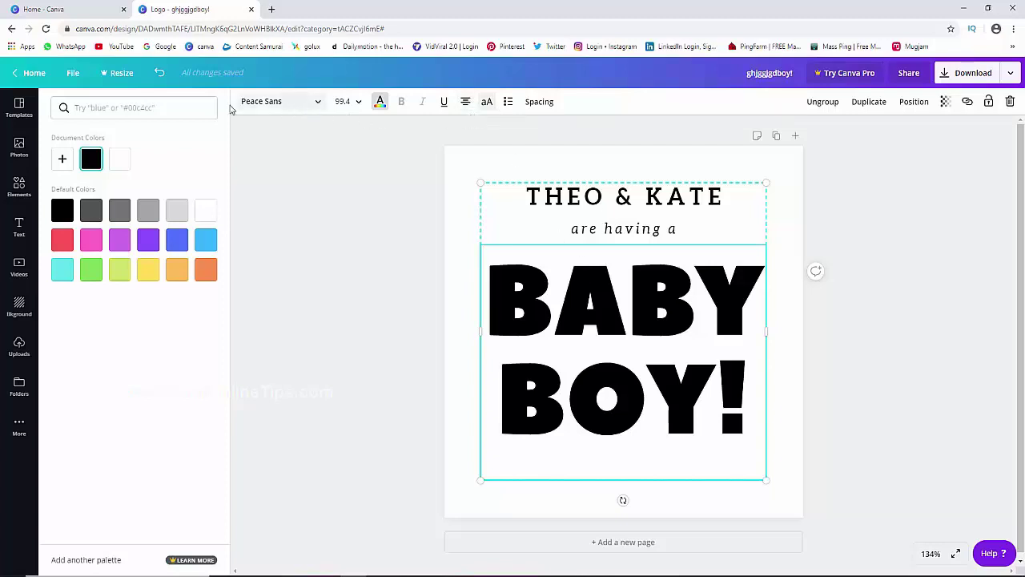
{"action": "left_click", "coordinate": [19, 264]}
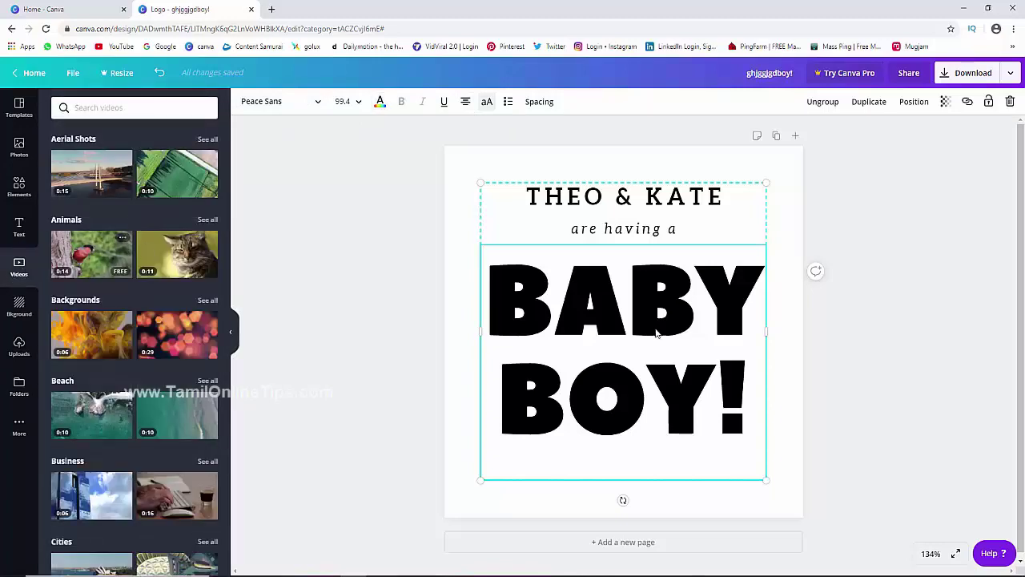
Step: Delete the THEO & KATE, BABY BOY! and 'are having a' text lines
{"action": "left_click", "coordinate": [563, 335]}
{"action": "left_click", "coordinate": [729, 209]}
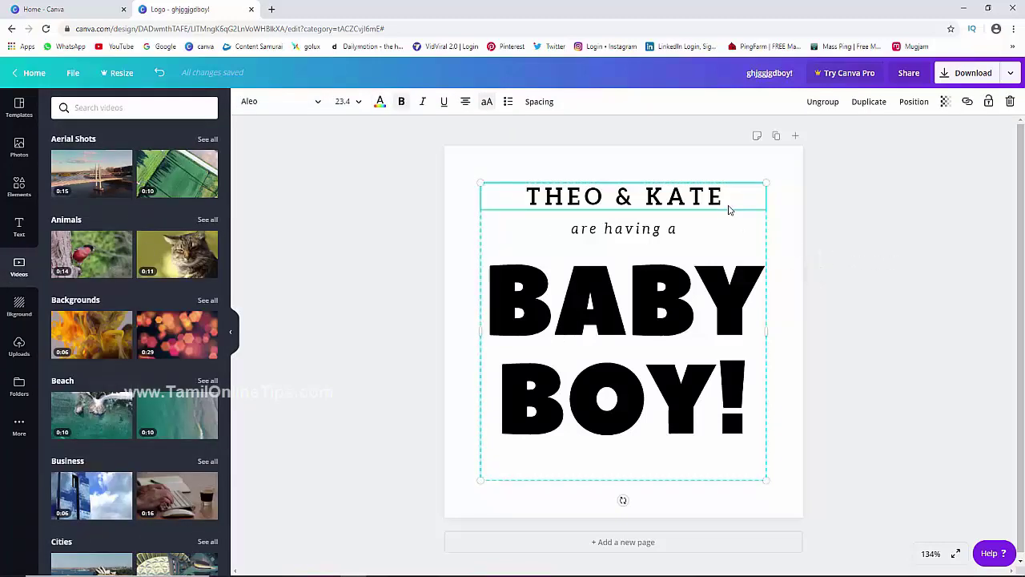
{"action": "key", "text": "Delete"}
{"action": "left_click", "coordinate": [694, 294]}
{"action": "key", "text": "Delete"}
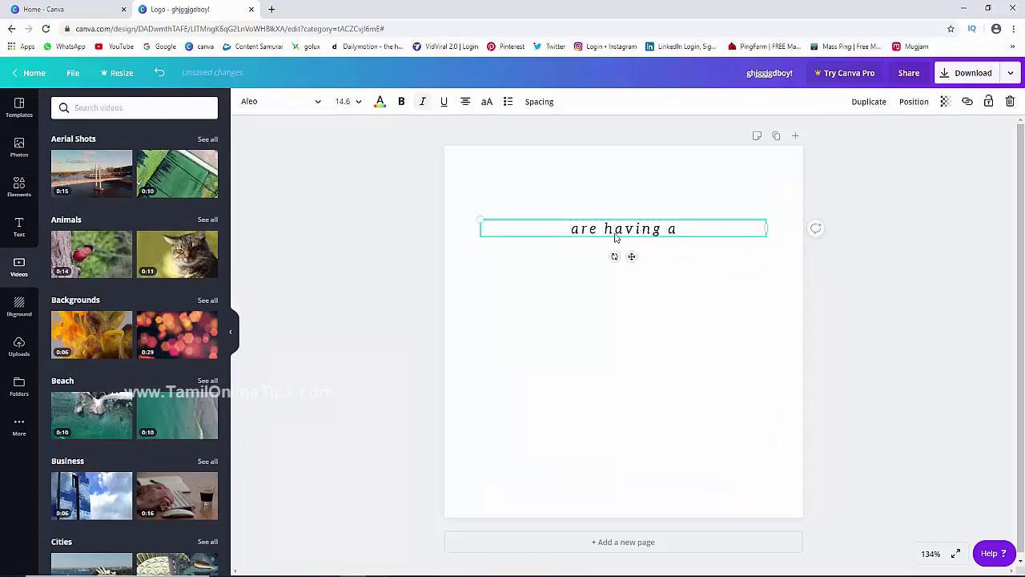
{"action": "key", "text": "Delete"}
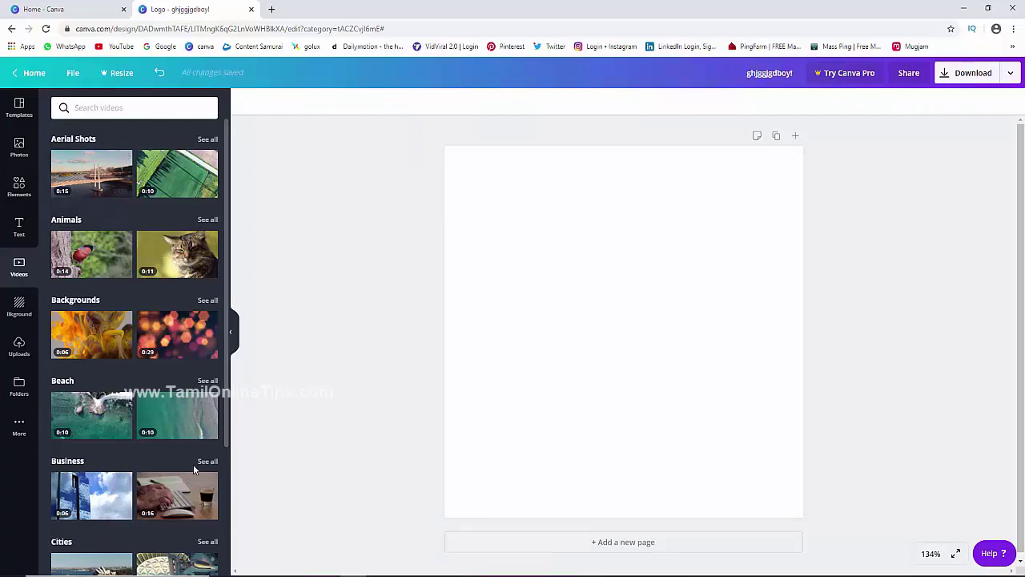
Step: Add a beach video, crop it from the corner, move it lower, then delete it
{"action": "left_click_drag", "start_coordinate": [213, 417], "coordinate": [556, 312]}
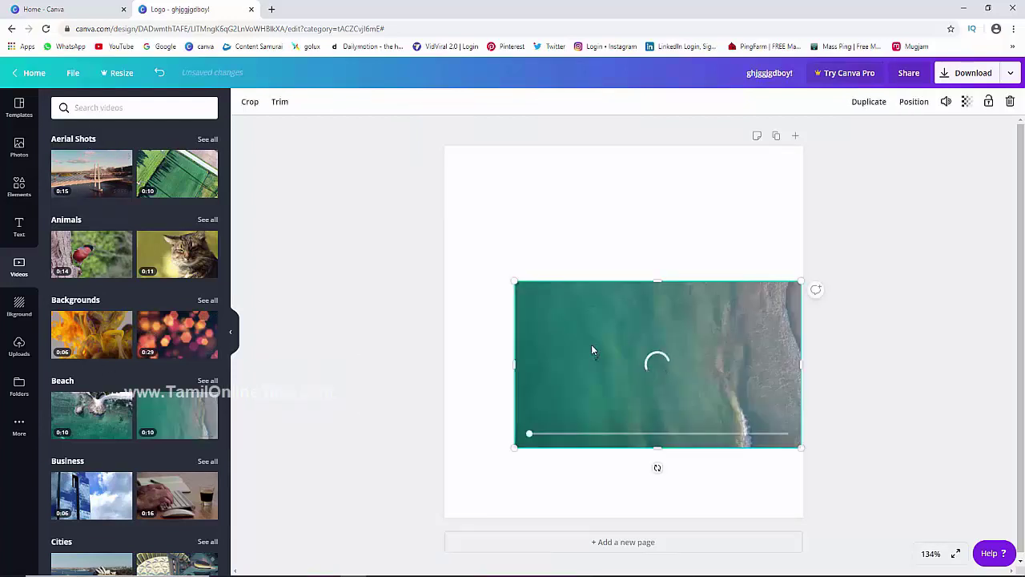
{"action": "double_click", "coordinate": [647, 290]}
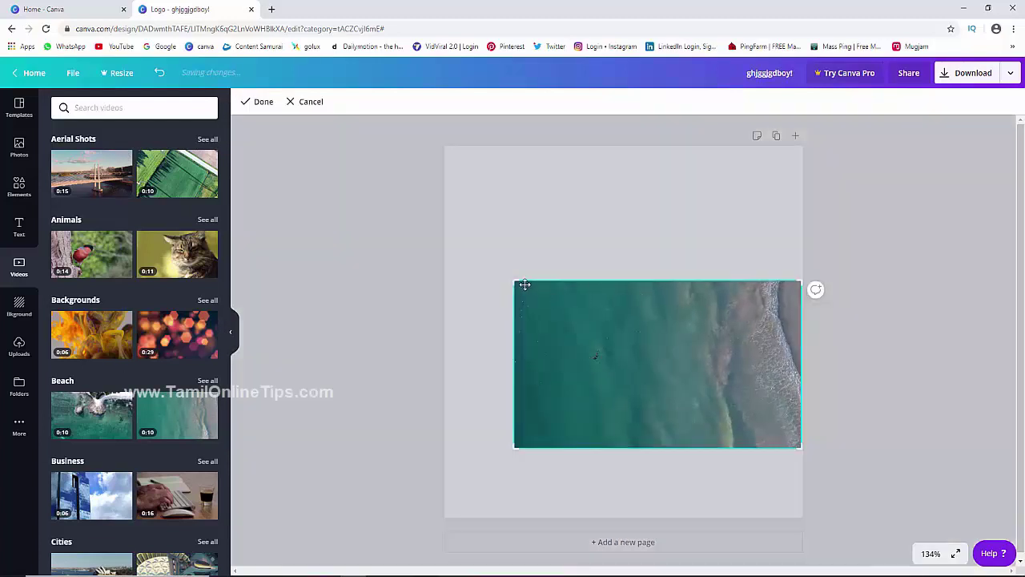
{"action": "left_click_drag", "start_coordinate": [517, 284], "coordinate": [622, 350]}
{"action": "left_click", "coordinate": [680, 256]}
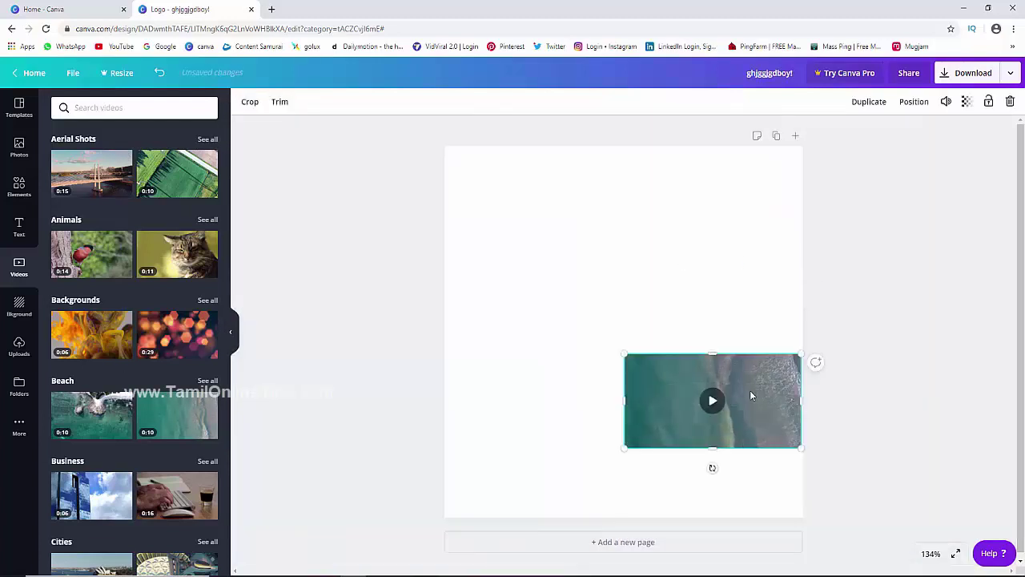
{"action": "left_click_drag", "start_coordinate": [750, 390], "coordinate": [737, 472]}
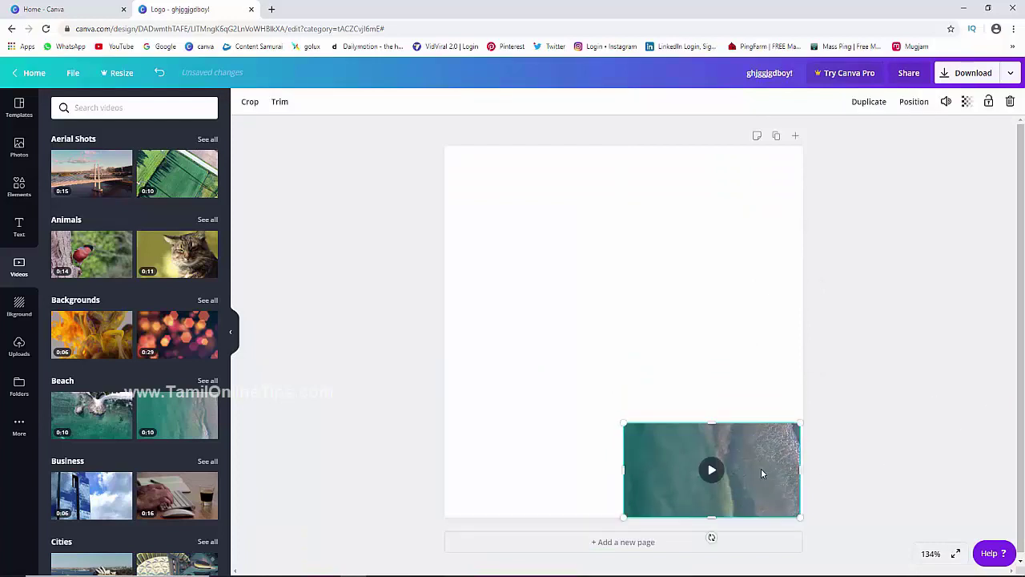
{"action": "key", "text": "Delete"}
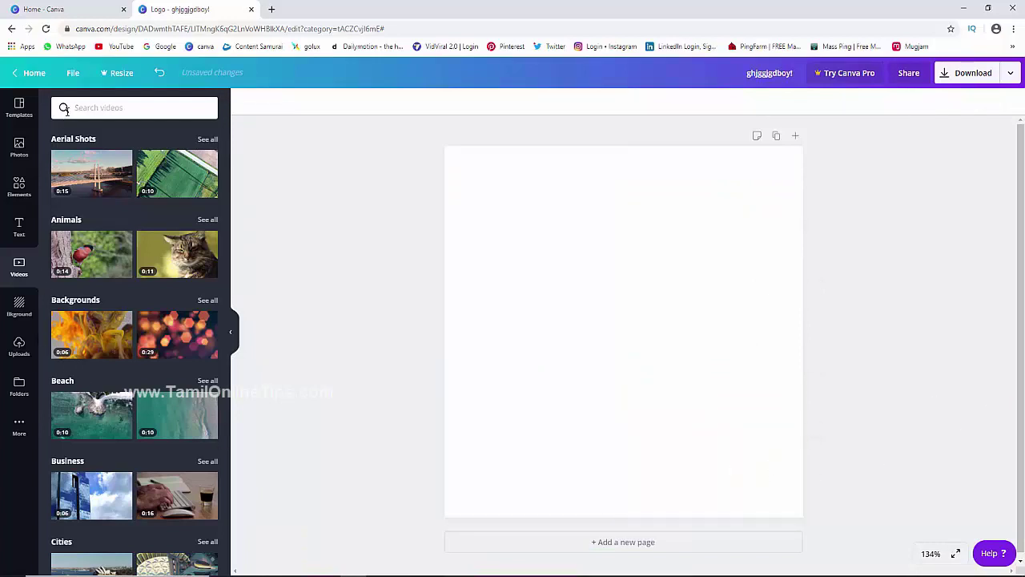
Step: Search videos for 'temple', place a temple clip on the page, then delete it
{"action": "scroll", "coordinate": [152, 293], "scroll_direction": "down", "scroll_amount": 2}
{"action": "scroll", "coordinate": [120, 389], "scroll_direction": "down", "scroll_amount": 10}
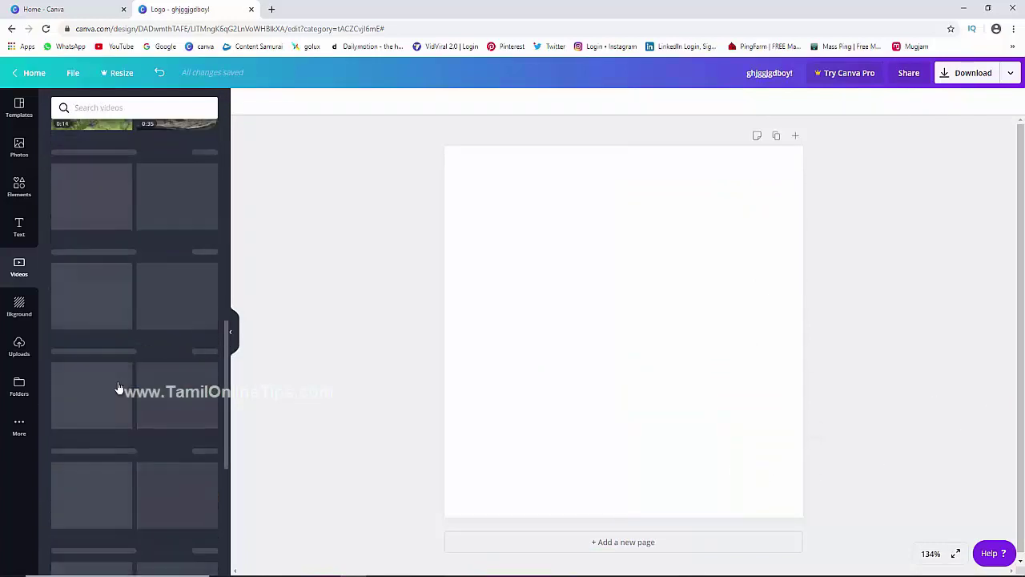
{"action": "scroll", "coordinate": [117, 240], "scroll_direction": "up", "scroll_amount": 4}
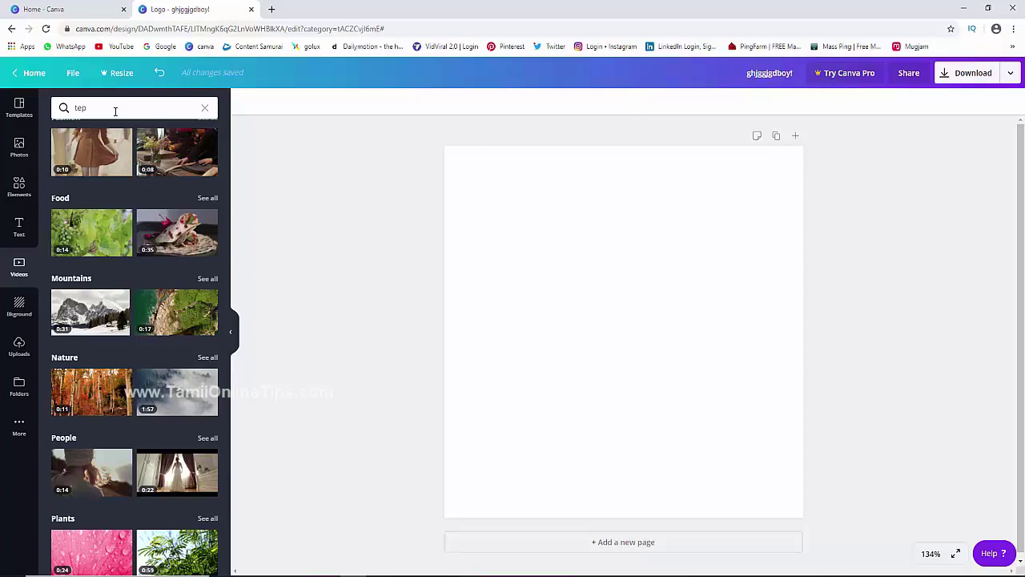
{"action": "type", "text": "mple"}
{"action": "key", "text": "Return"}
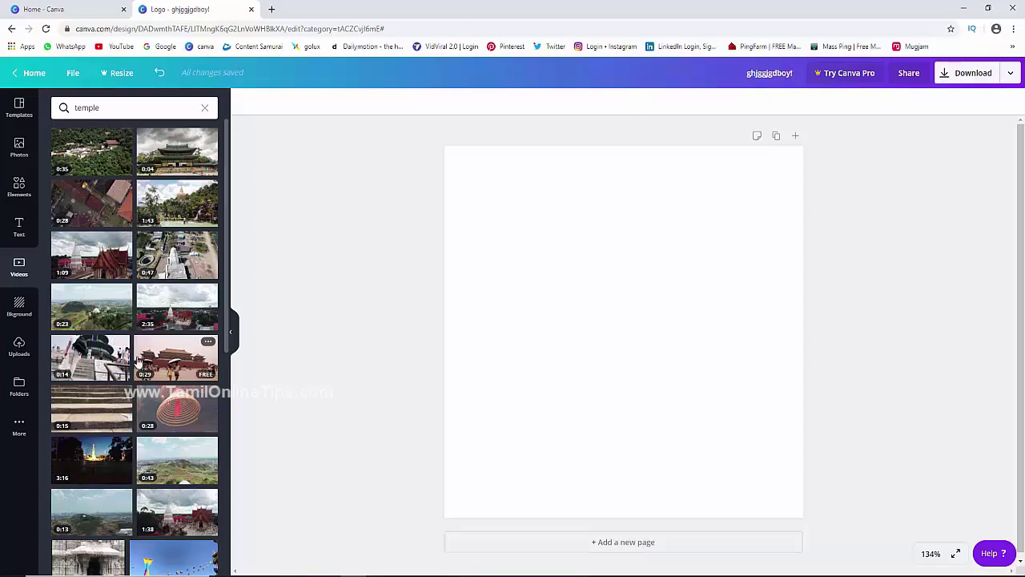
{"action": "left_click_drag", "start_coordinate": [90, 357], "coordinate": [506, 267]}
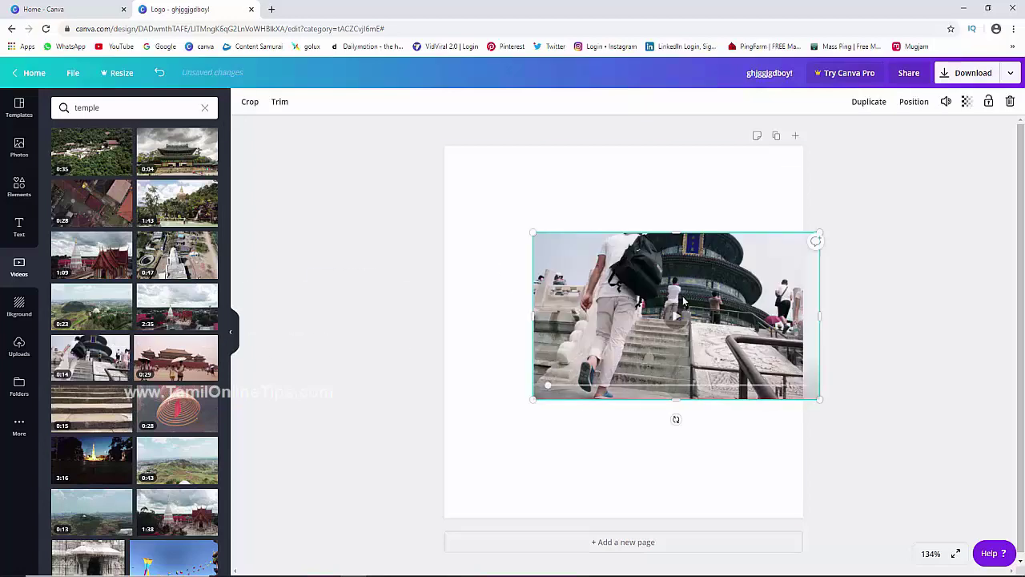
{"action": "key", "text": "Delete"}
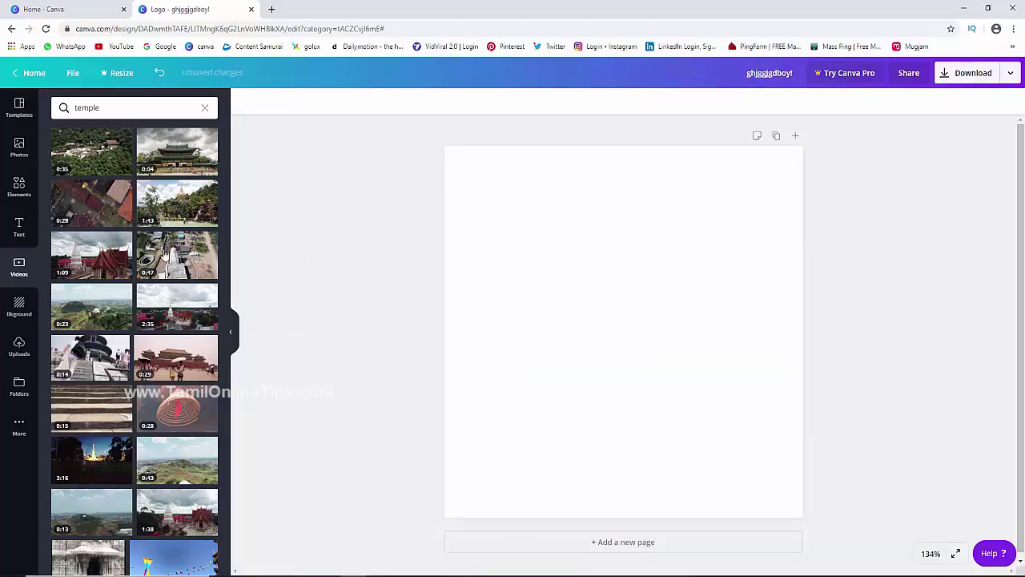
Step: Try starry-sky, light-blue texture, purple, dark purple and black page backgrounds
{"action": "left_click", "coordinate": [20, 308]}
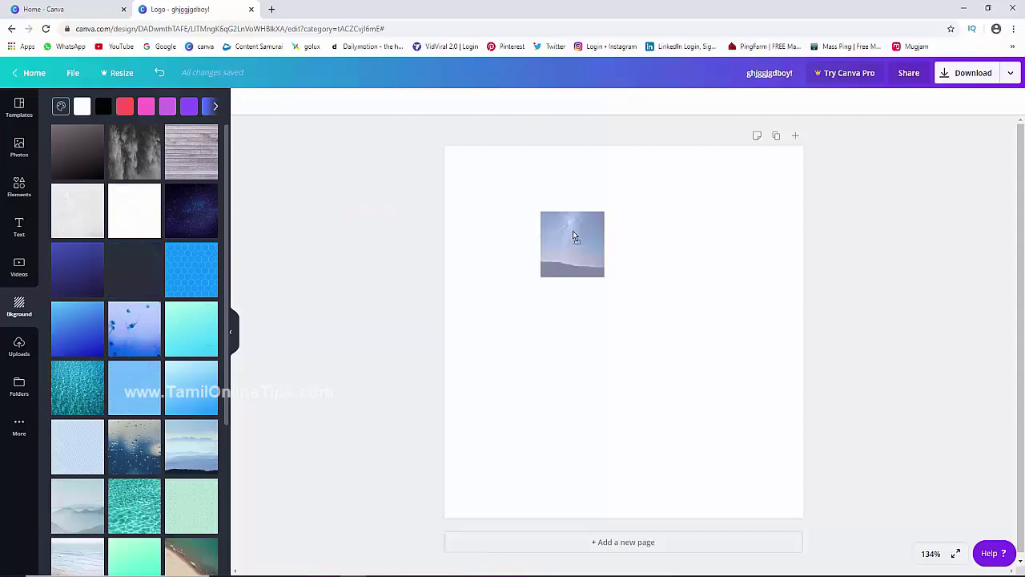
{"action": "left_click_drag", "start_coordinate": [268, 255], "coordinate": [573, 231]}
{"action": "left_click", "coordinate": [132, 380]}
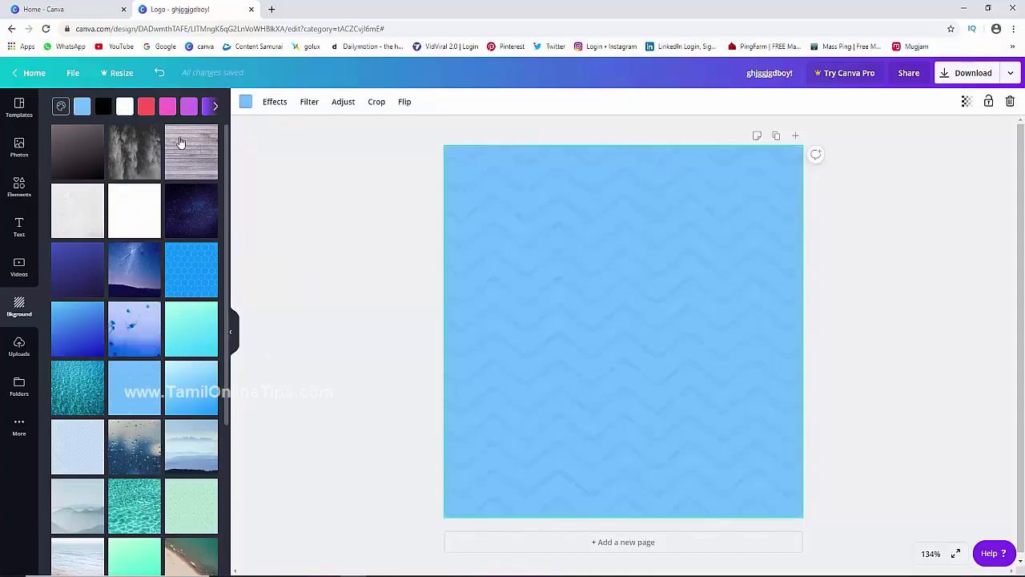
{"action": "left_click", "coordinate": [188, 107]}
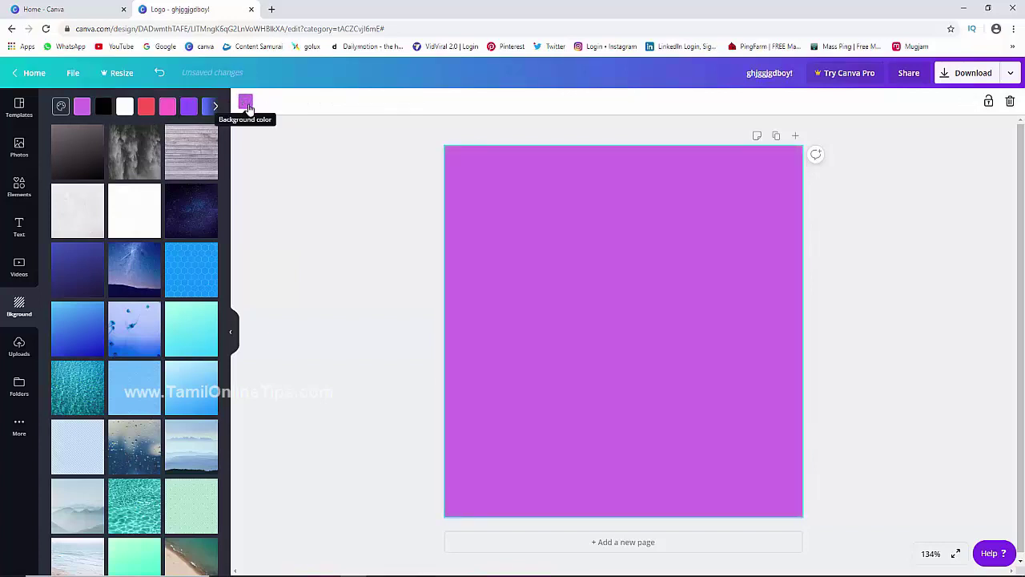
{"action": "left_click", "coordinate": [246, 102]}
{"action": "left_click", "coordinate": [61, 158]}
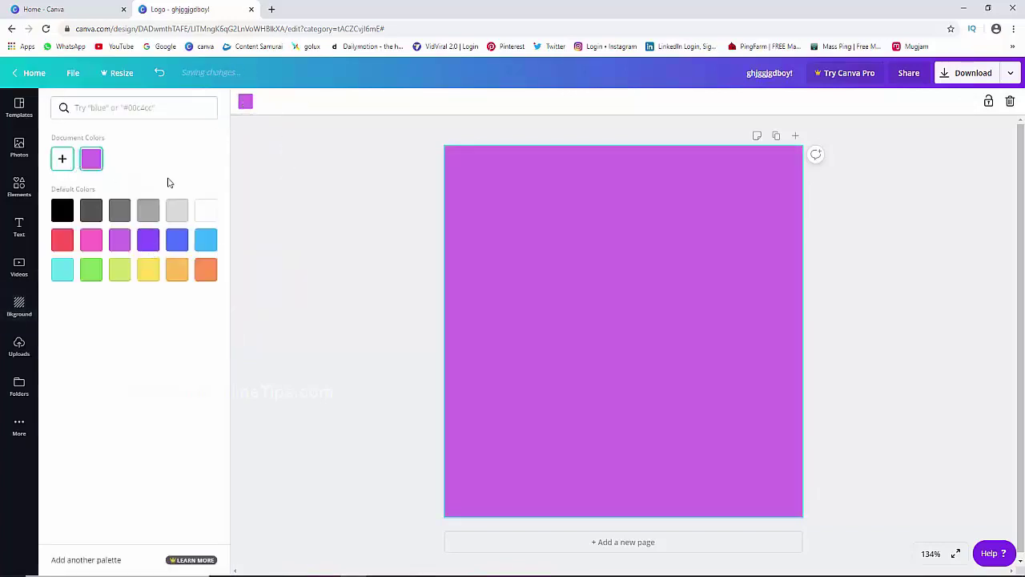
{"action": "mouse_move", "coordinate": [135, 189]}
{"action": "left_mouse_down"}
{"action": "mouse_move", "coordinate": [158, 227]}
{"action": "mouse_move", "coordinate": [69, 233]}
{"action": "mouse_move", "coordinate": [77, 243]}
{"action": "left_mouse_up"}
{"action": "left_click", "coordinate": [100, 253]}
Step: Try a wheat-field background image, then apply the salmon-to-red gradient background
{"action": "left_click", "coordinate": [19, 307]}
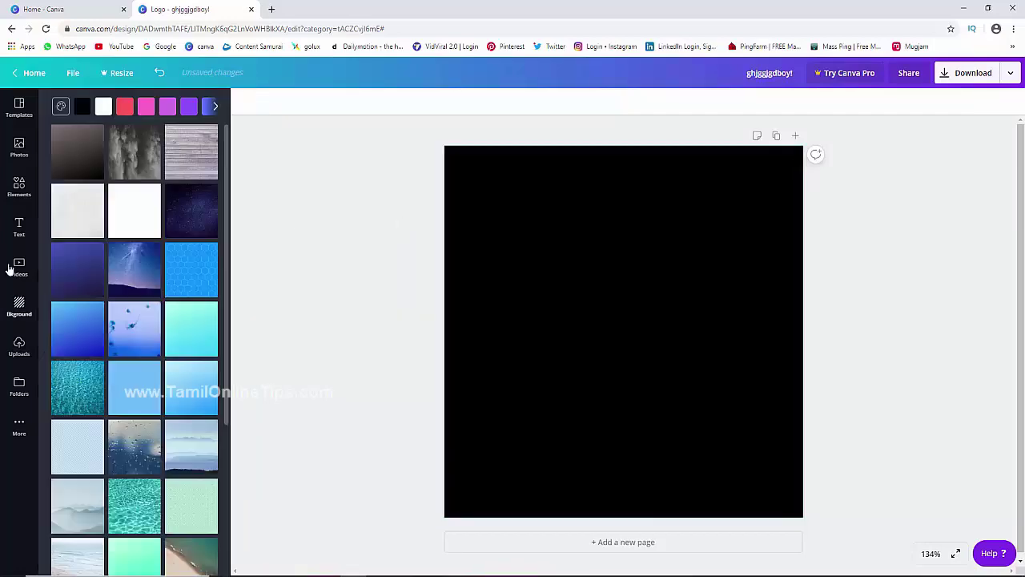
{"action": "scroll", "coordinate": [119, 237], "scroll_direction": "down", "scroll_amount": 2}
{"action": "scroll", "coordinate": [133, 332], "scroll_direction": "down", "scroll_amount": 5}
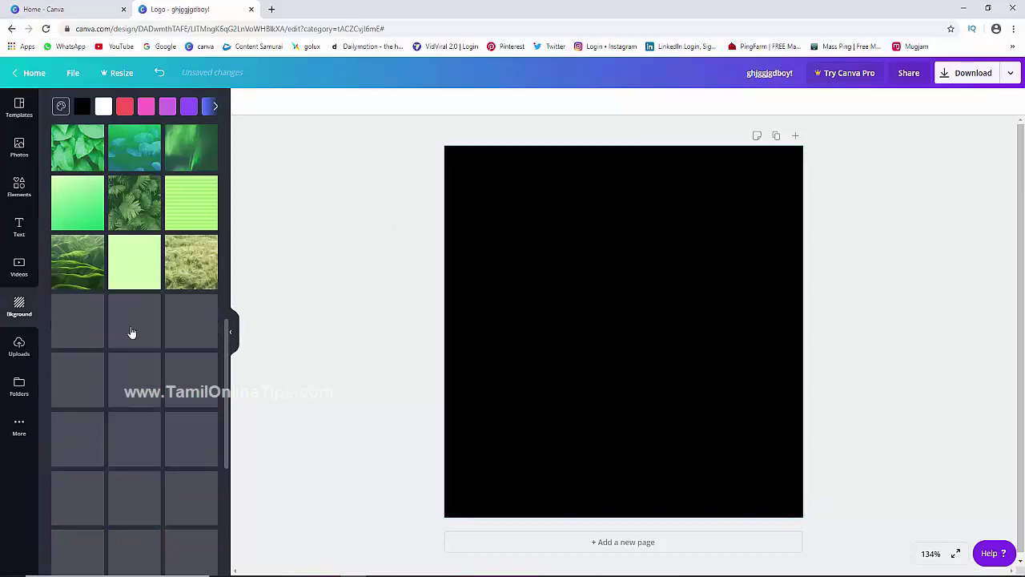
{"action": "left_click", "coordinate": [201, 262]}
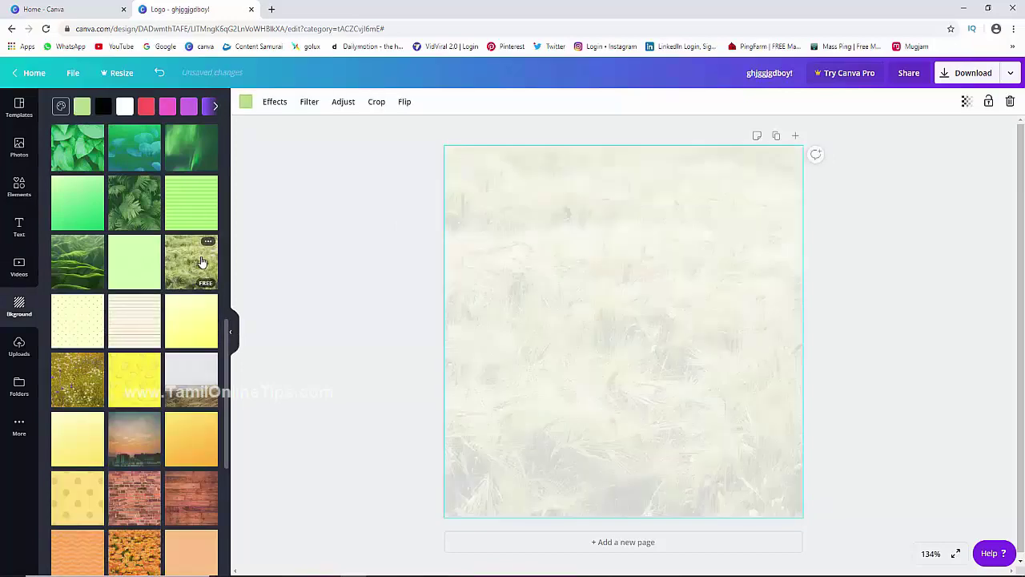
{"action": "scroll", "coordinate": [124, 393], "scroll_direction": "down", "scroll_amount": 5}
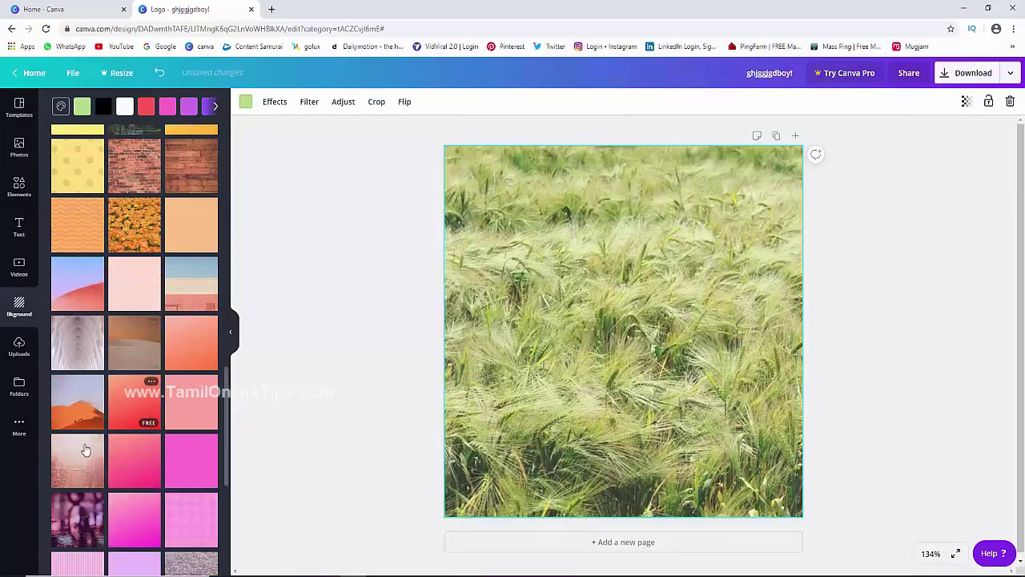
{"action": "left_click", "coordinate": [127, 413]}
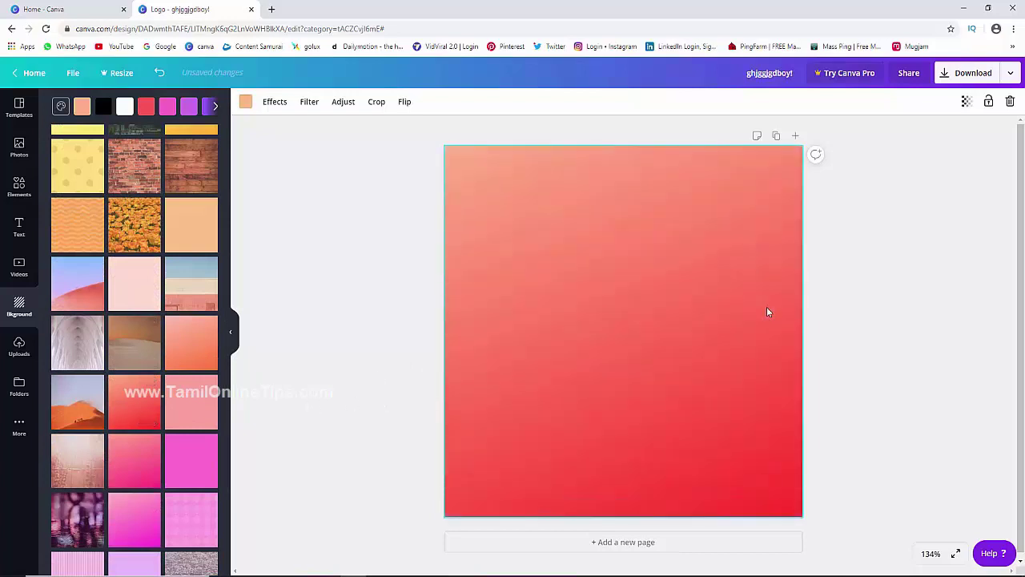
{"action": "scroll", "coordinate": [89, 272], "scroll_direction": "down", "scroll_amount": 5}
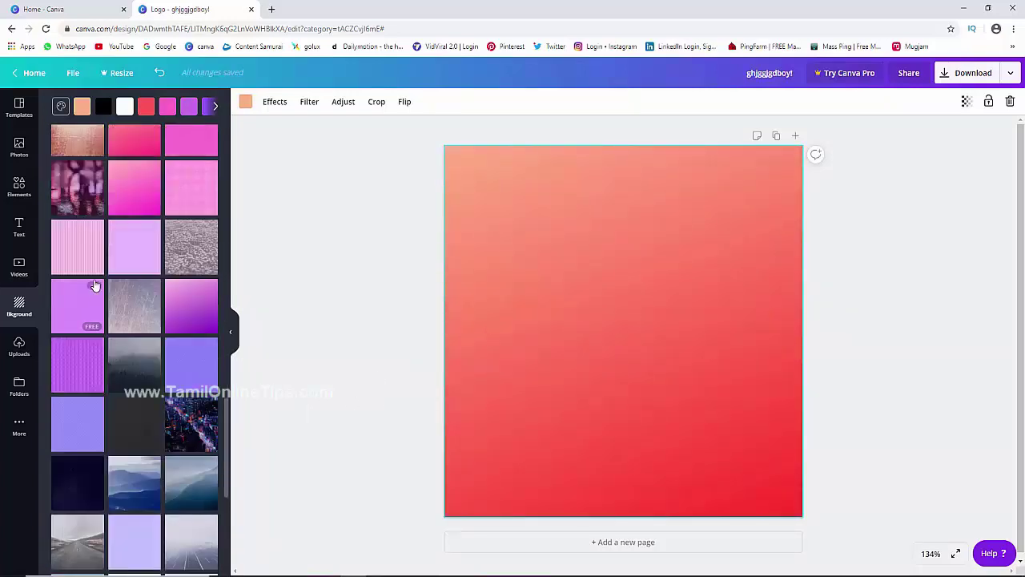
{"action": "scroll", "coordinate": [95, 288], "scroll_direction": "down", "scroll_amount": 5}
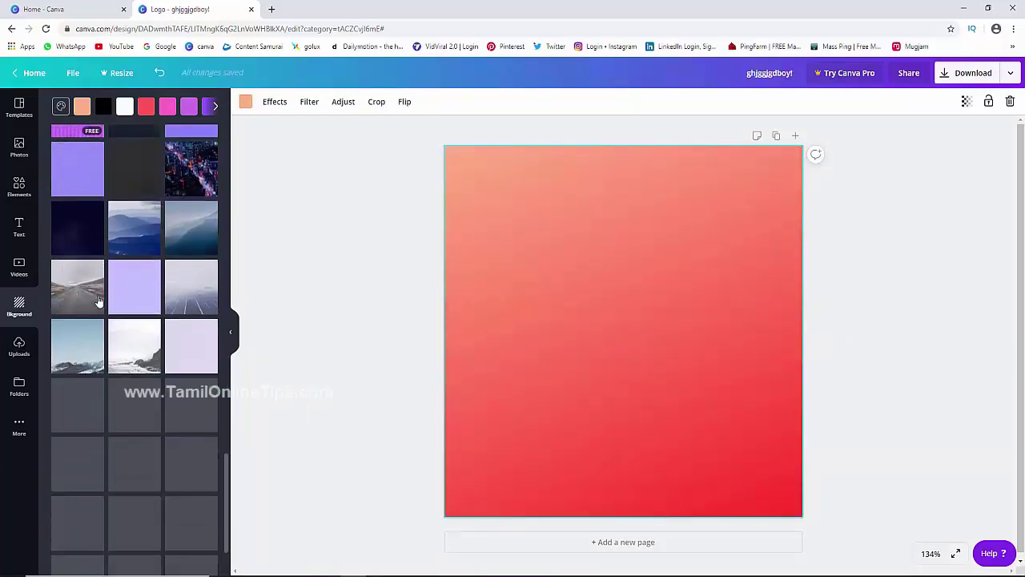
Step: Check Uploads, cancel a file upload, view uploaded videos, then show the Purchased and Likes folders
{"action": "left_click", "coordinate": [19, 344]}
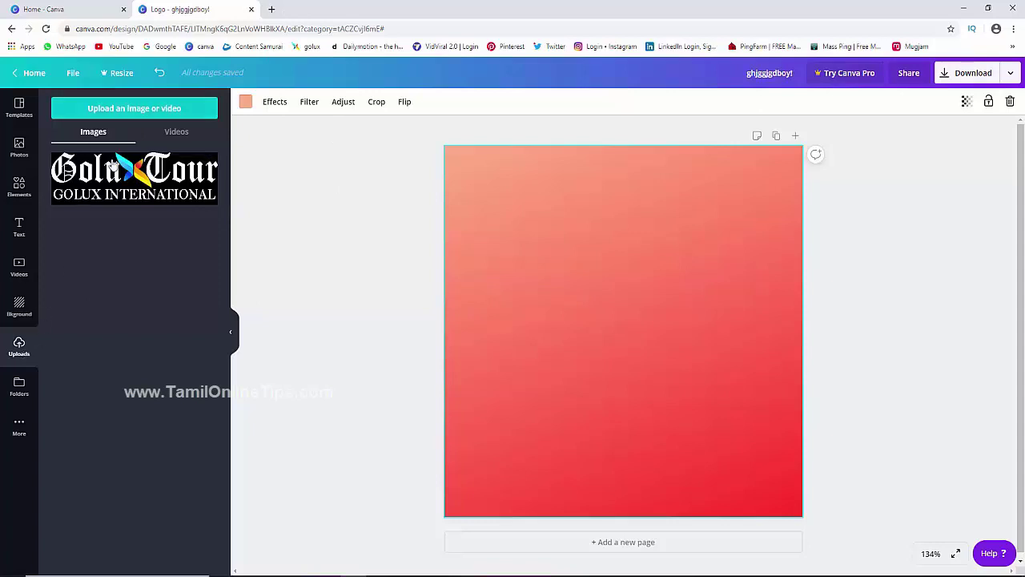
{"action": "left_click", "coordinate": [131, 112]}
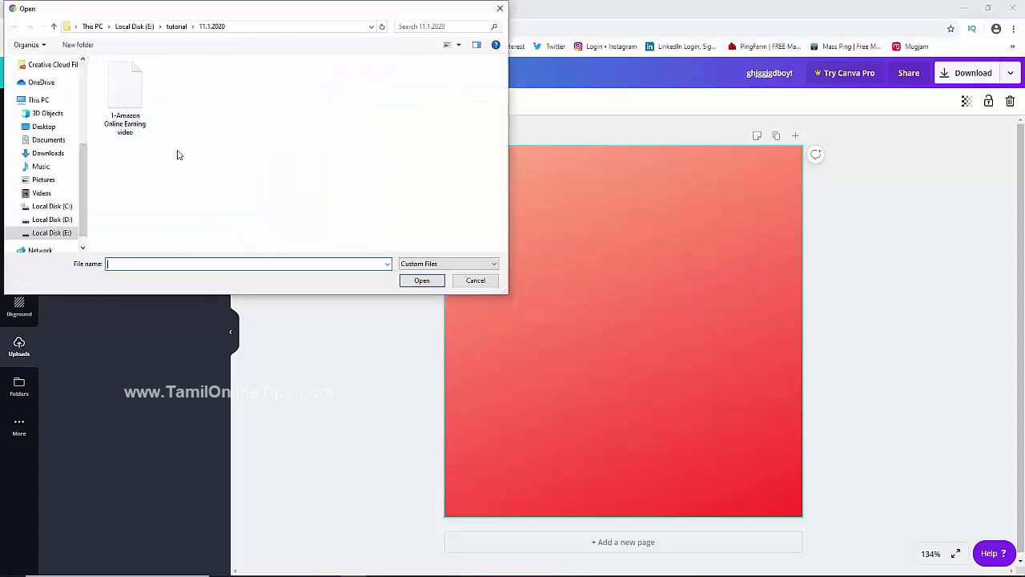
{"action": "key", "text": "alt+Up"}
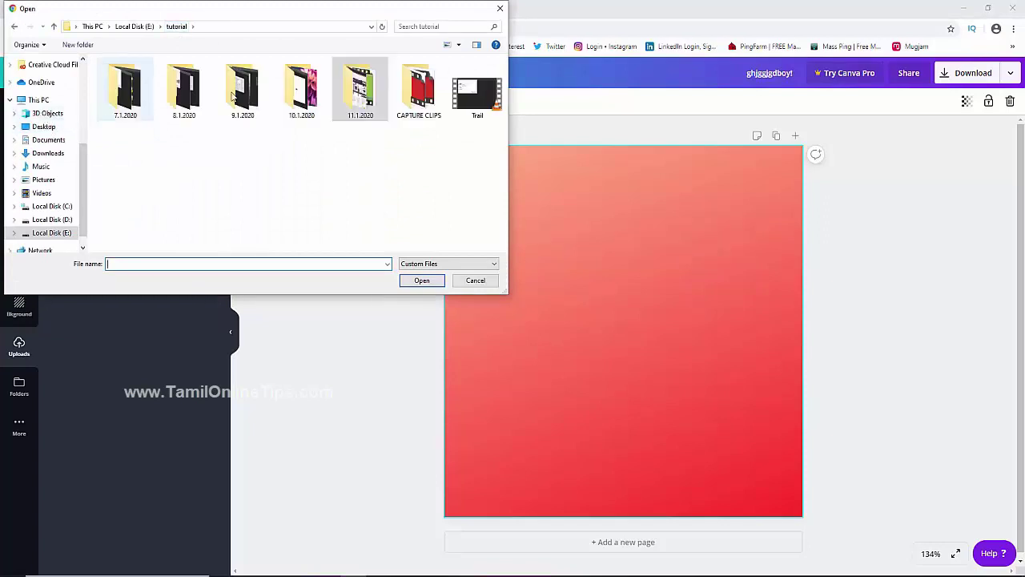
{"action": "left_click", "coordinate": [499, 8]}
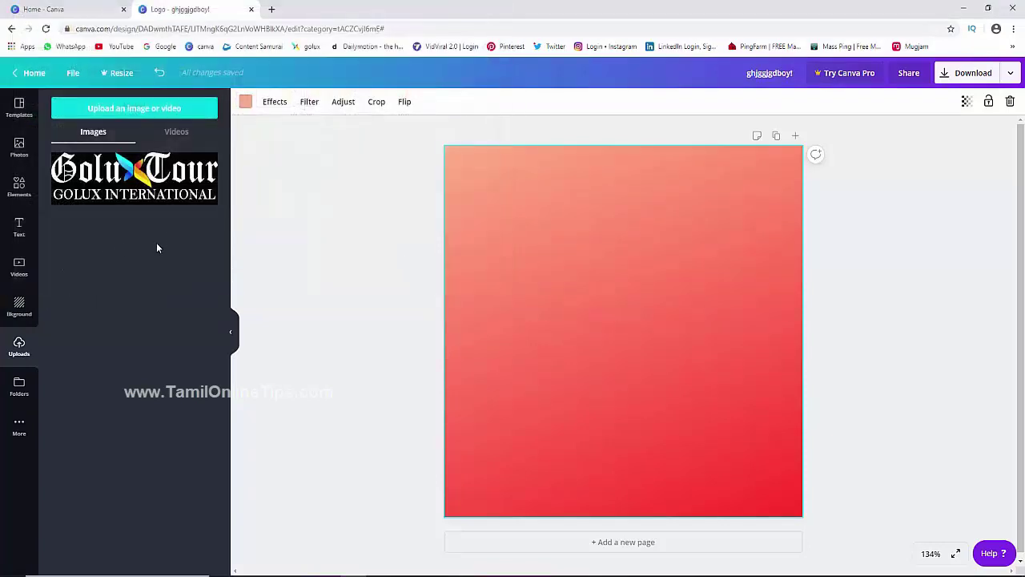
{"action": "left_click", "coordinate": [180, 134]}
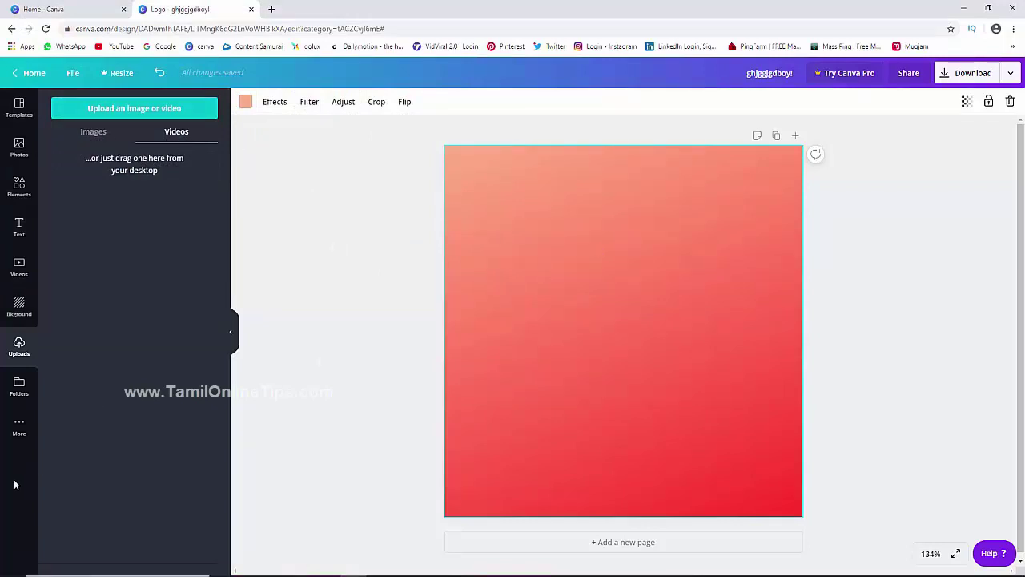
{"action": "left_click", "coordinate": [19, 388]}
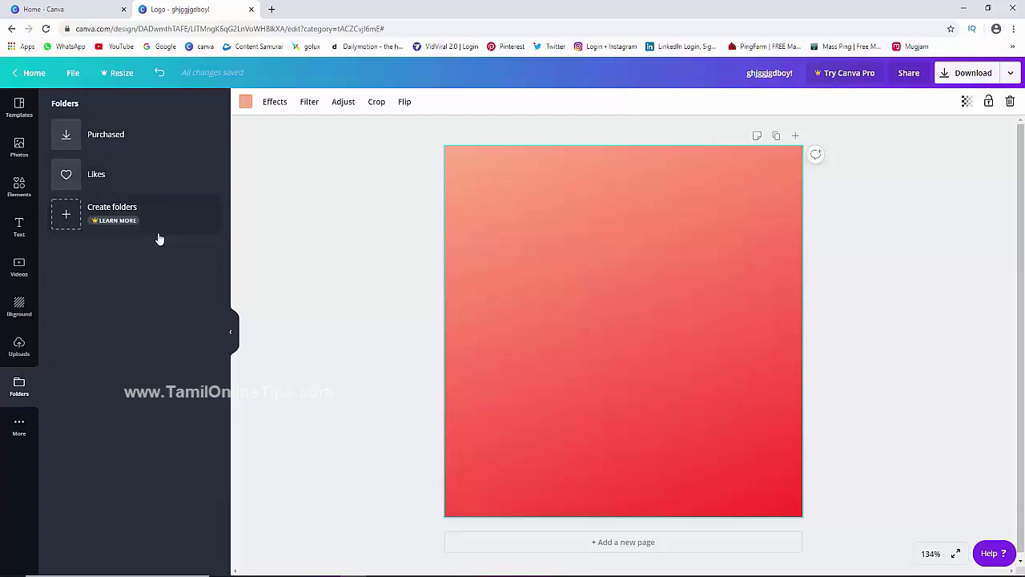
Step: From the sidebar's More apps, bring up Templates to list logos like Chouyou and Eufloria
{"action": "left_click", "coordinate": [19, 428]}
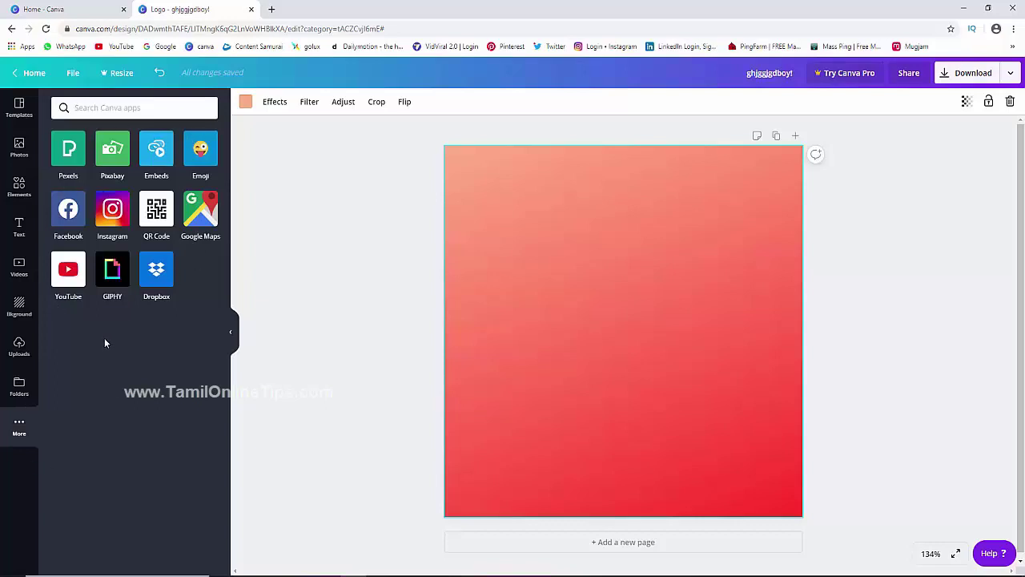
{"action": "left_click", "coordinate": [19, 107]}
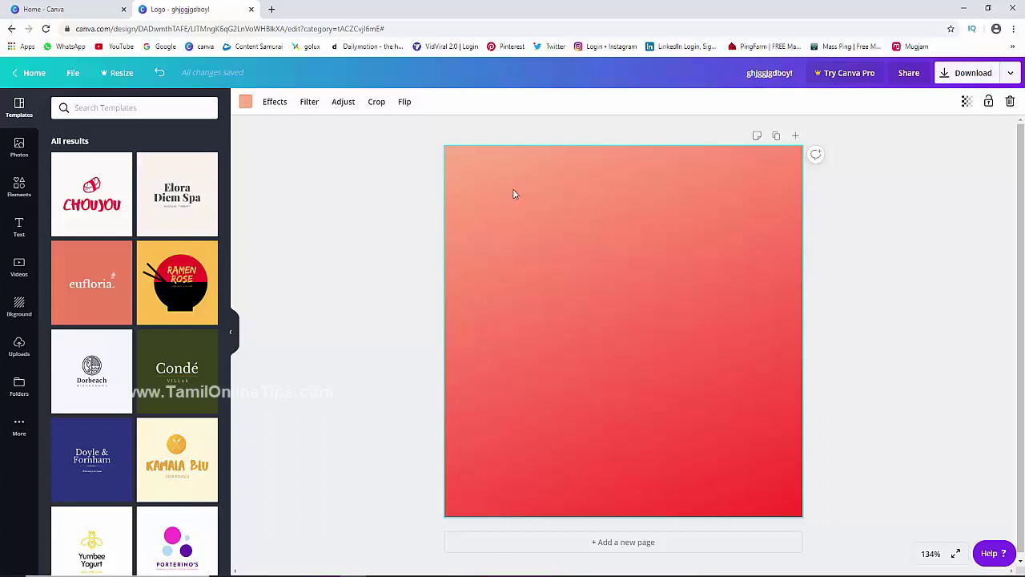
Step: Delete the gradient background and scroll down through the logo templates
{"action": "key", "text": "Delete"}
{"action": "key", "text": "Delete"}
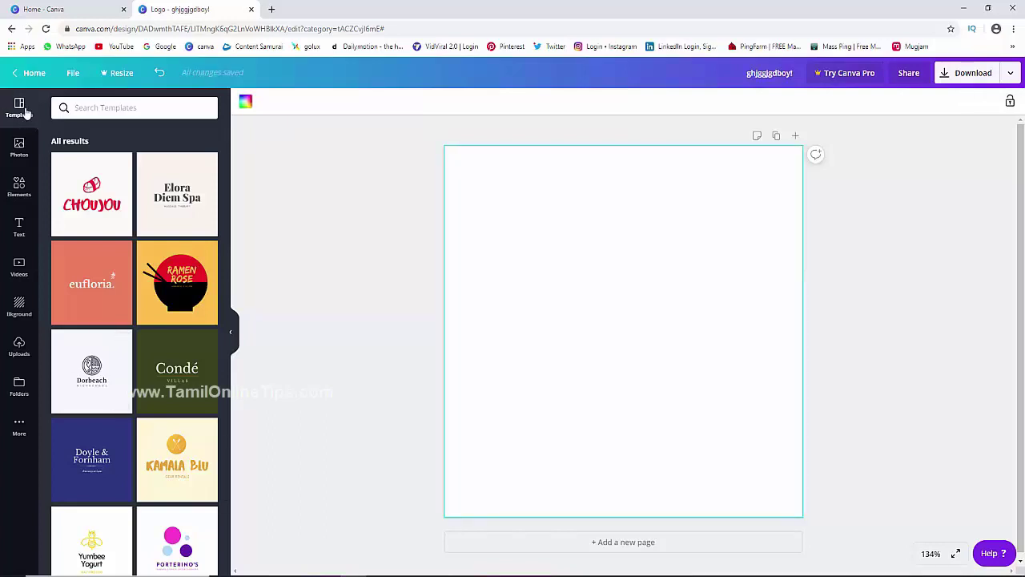
{"action": "scroll", "coordinate": [112, 317], "scroll_direction": "down", "scroll_amount": 4}
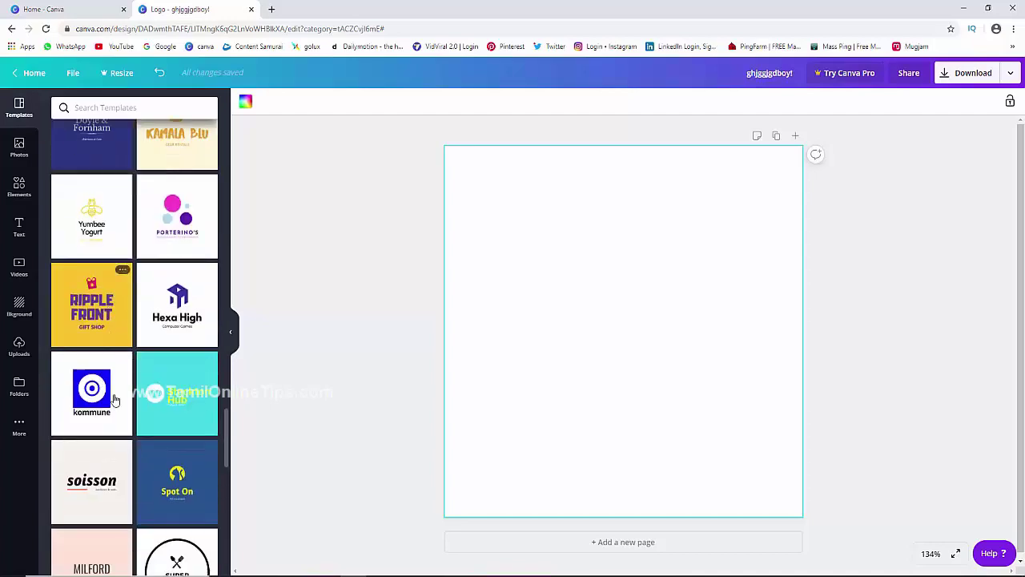
{"action": "scroll", "coordinate": [123, 395], "scroll_direction": "down", "scroll_amount": 4}
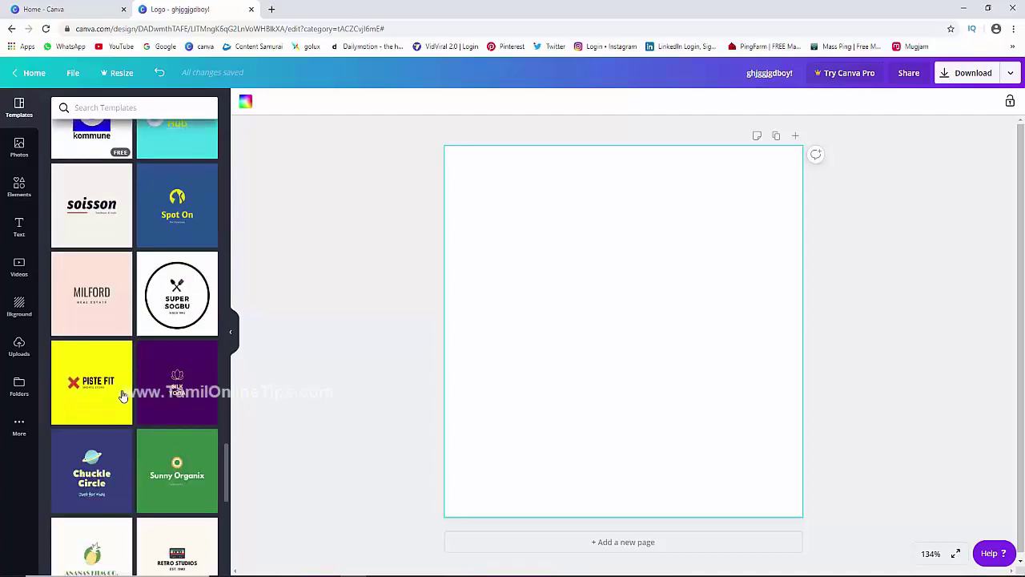
{"action": "scroll", "coordinate": [122, 394], "scroll_direction": "down", "scroll_amount": 2}
{"action": "scroll", "coordinate": [122, 395], "scroll_direction": "down", "scroll_amount": 2}
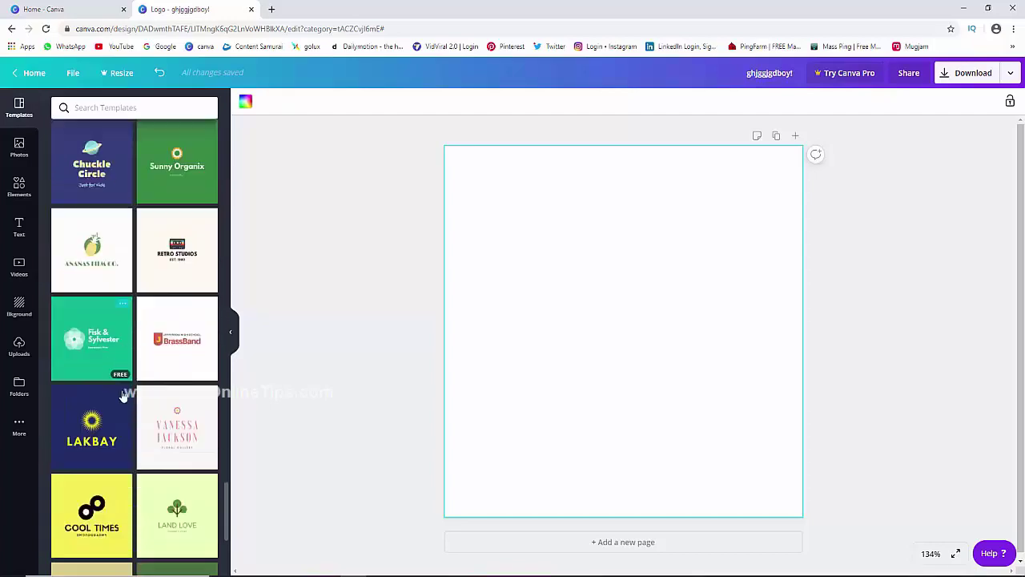
{"action": "scroll", "coordinate": [122, 395], "scroll_direction": "down", "scroll_amount": 1}
{"action": "scroll", "coordinate": [123, 395], "scroll_direction": "down", "scroll_amount": 1}
{"action": "scroll", "coordinate": [123, 395], "scroll_direction": "down", "scroll_amount": 4}
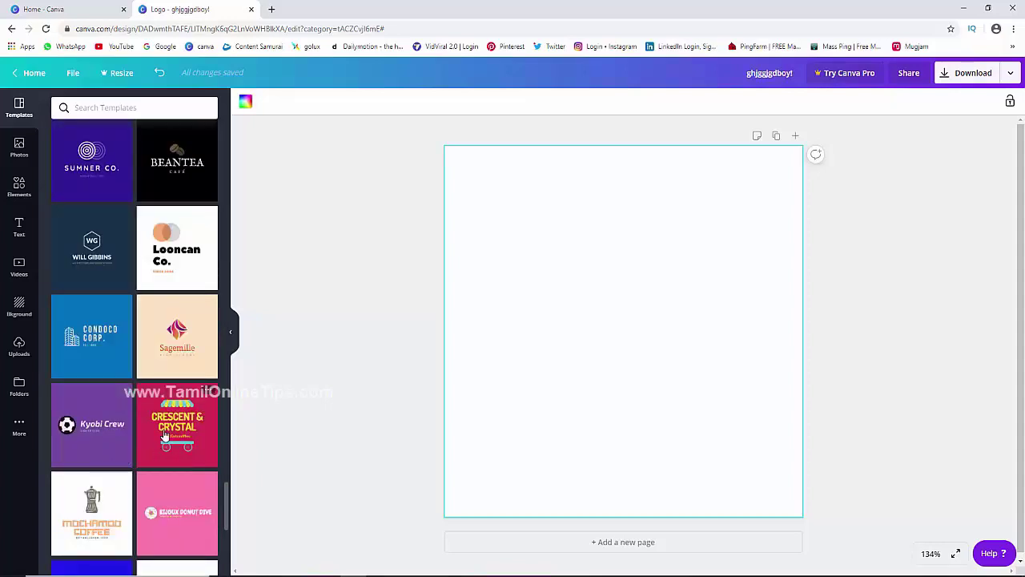
{"action": "scroll", "coordinate": [165, 435], "scroll_direction": "down", "scroll_amount": 2}
{"action": "scroll", "coordinate": [164, 435], "scroll_direction": "down", "scroll_amount": 3}
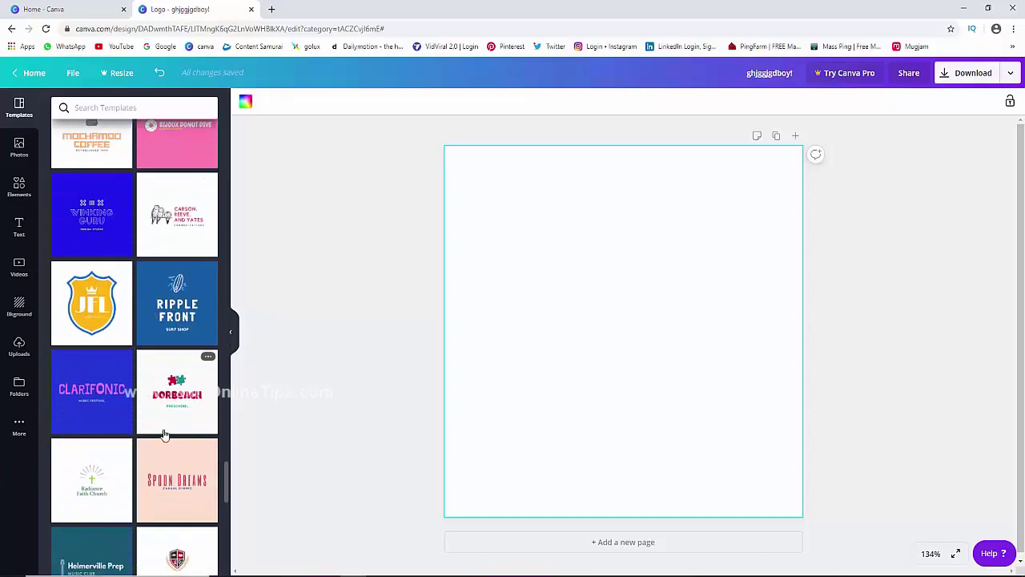
{"action": "scroll", "coordinate": [201, 392], "scroll_direction": "down", "scroll_amount": 3}
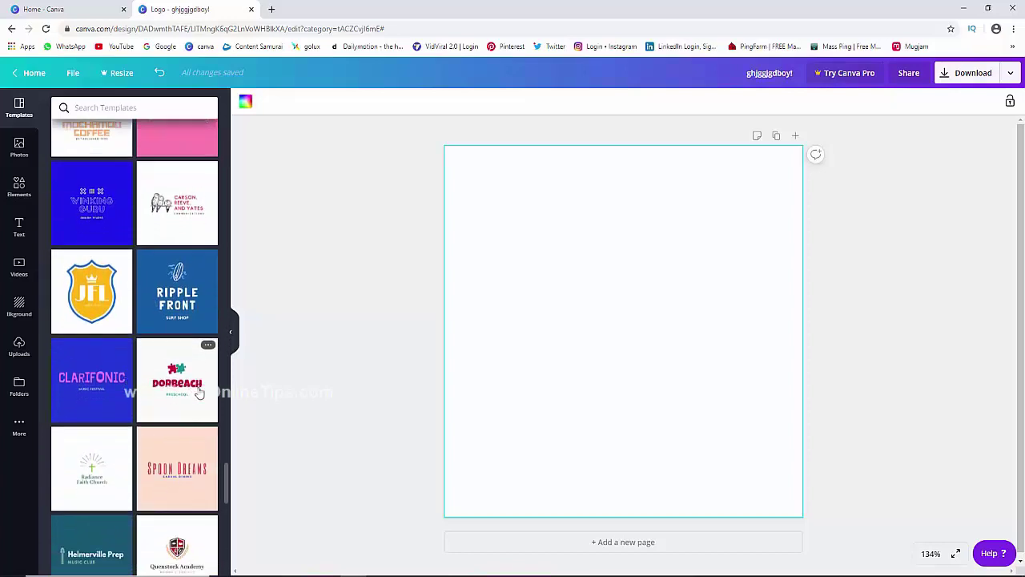
Step: Scroll back up and apply the Porterino's logo template to the page
{"action": "scroll", "coordinate": [199, 393], "scroll_direction": "up", "scroll_amount": 1}
{"action": "scroll", "coordinate": [199, 393], "scroll_direction": "up", "scroll_amount": 2}
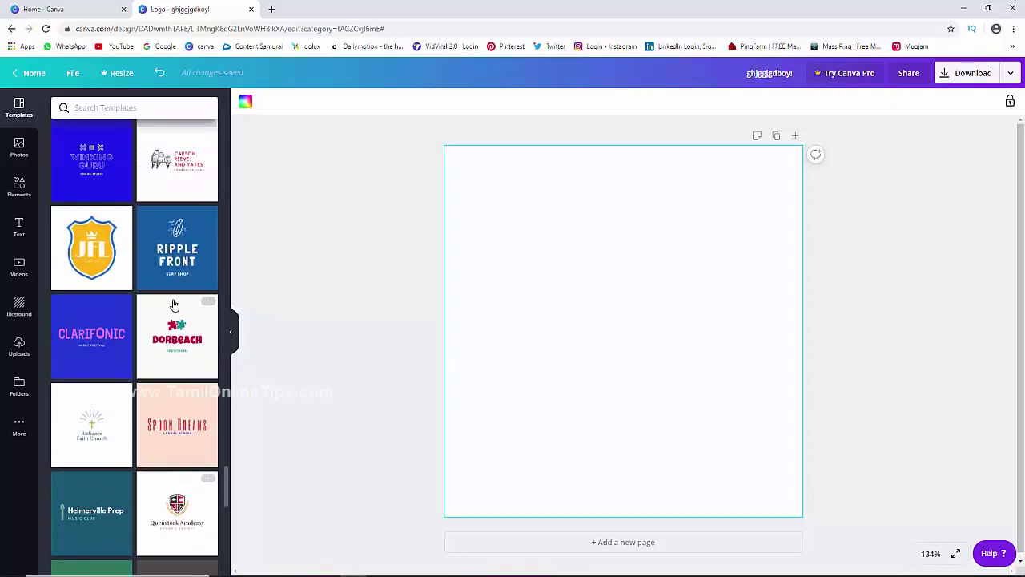
{"action": "scroll", "coordinate": [196, 377], "scroll_direction": "up", "scroll_amount": 1}
{"action": "scroll", "coordinate": [187, 336], "scroll_direction": "up", "scroll_amount": 4}
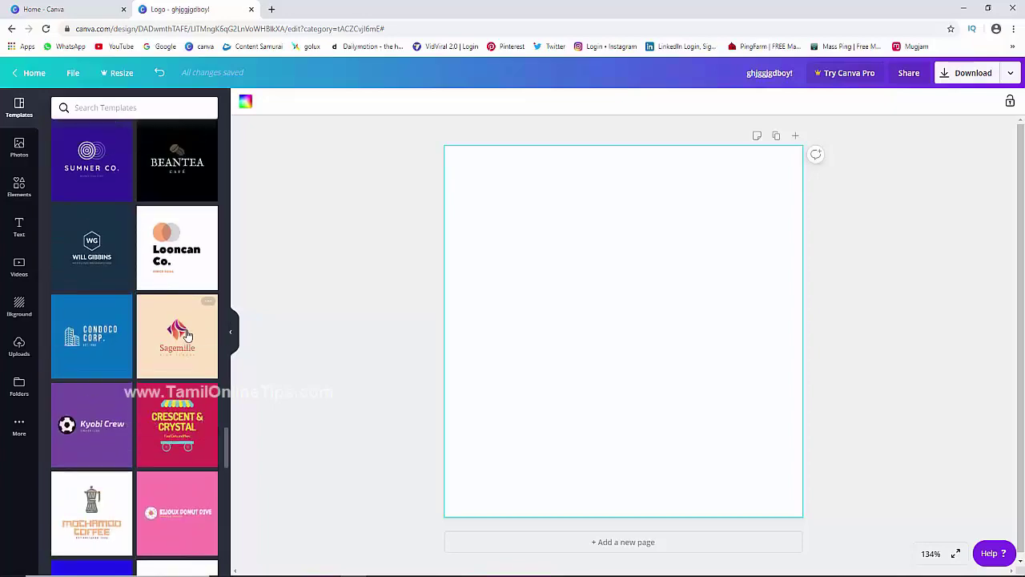
{"action": "scroll", "coordinate": [186, 337], "scroll_direction": "up", "scroll_amount": 3}
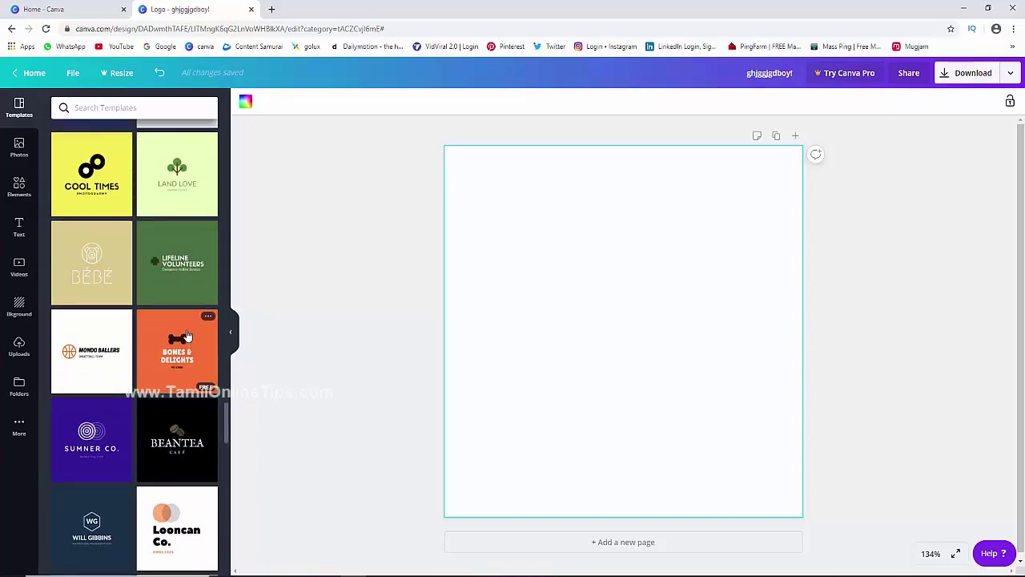
{"action": "scroll", "coordinate": [185, 334], "scroll_direction": "up", "scroll_amount": 3}
{"action": "scroll", "coordinate": [186, 335], "scroll_direction": "up", "scroll_amount": 2}
{"action": "scroll", "coordinate": [186, 335], "scroll_direction": "up", "scroll_amount": 1}
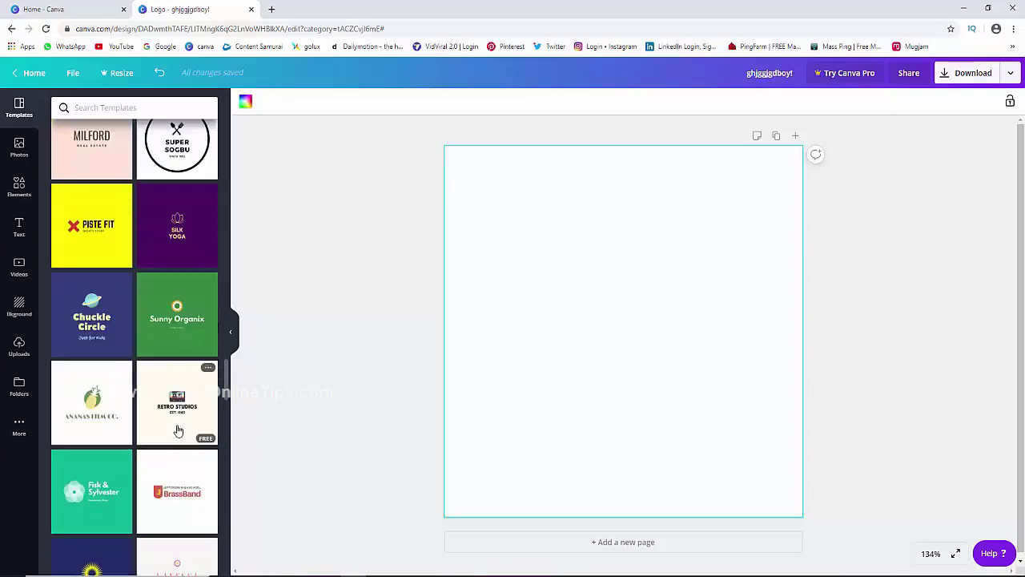
{"action": "scroll", "coordinate": [179, 384], "scroll_direction": "up", "scroll_amount": 2}
{"action": "scroll", "coordinate": [183, 383], "scroll_direction": "up", "scroll_amount": 3}
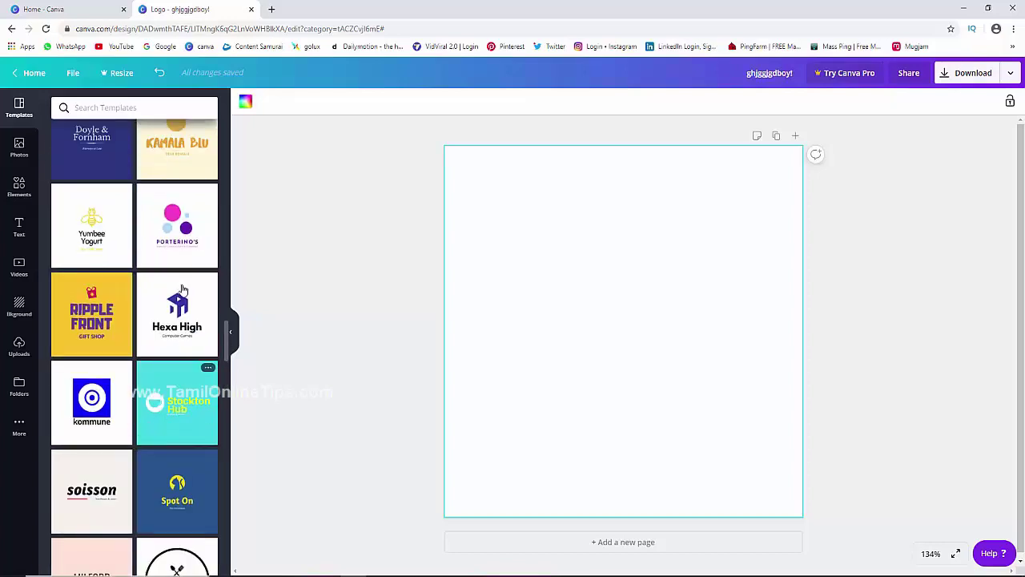
{"action": "left_click", "coordinate": [181, 218]}
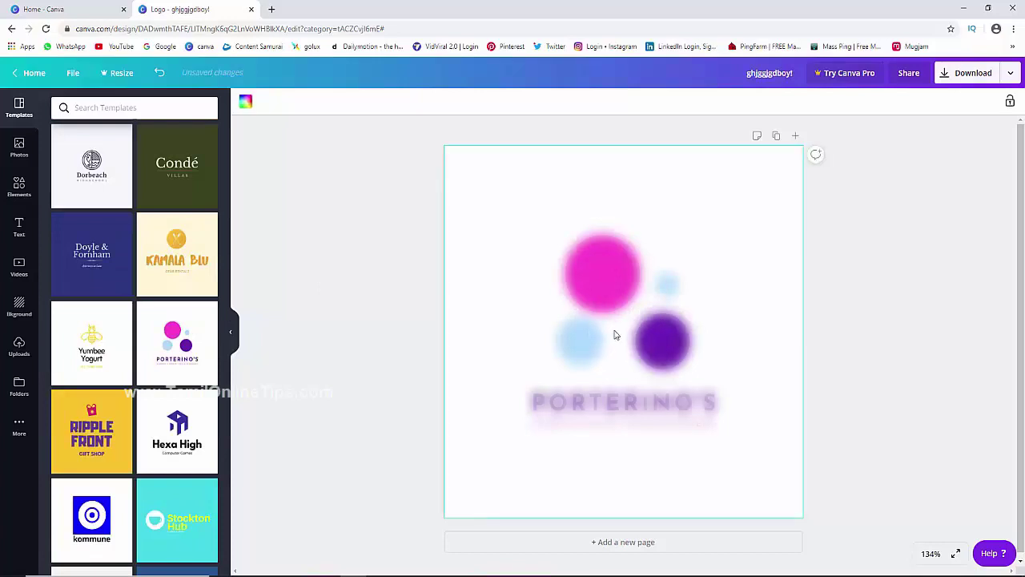
Step: Move the logo group slightly higher and clear the PORTERINO'S name text
{"action": "left_click_drag", "start_coordinate": [625, 342], "coordinate": [624, 301]}
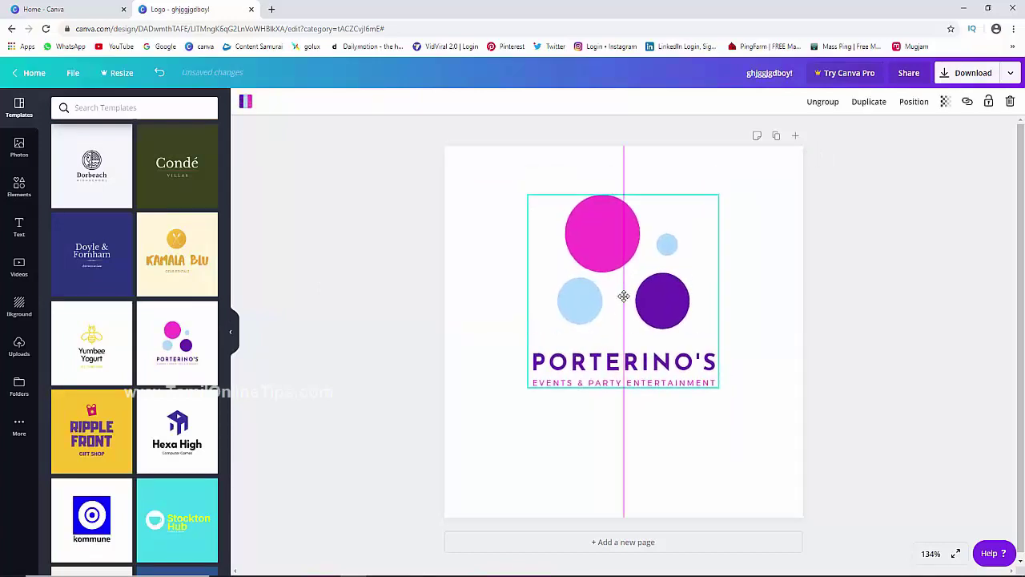
{"action": "double_click", "coordinate": [590, 369]}
{"action": "key", "text": "Delete"}
{"action": "key", "text": "Delete"}
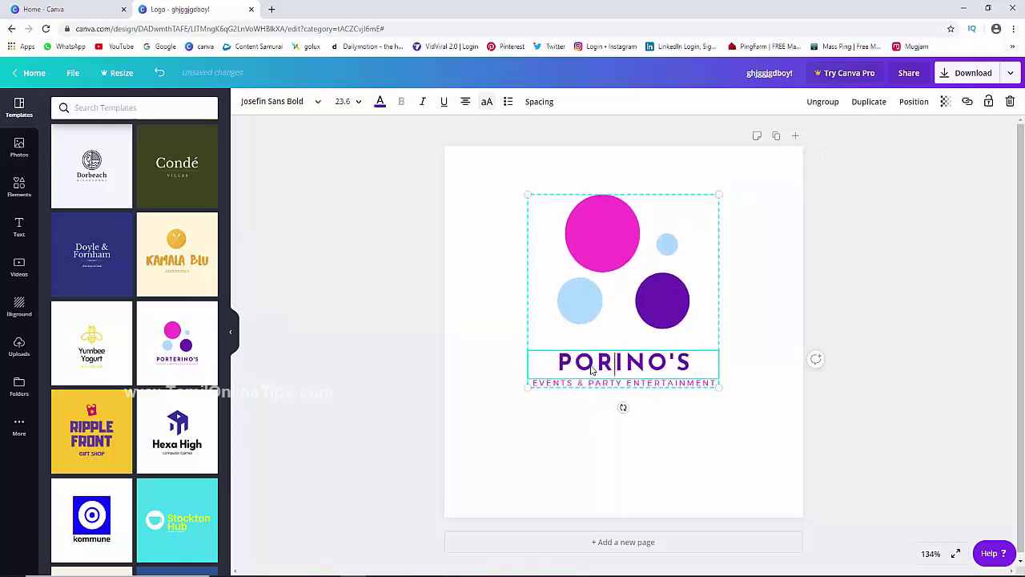
{"action": "key", "text": "Delete"}
{"action": "key", "text": "Delete"}
{"action": "key", "text": "Delete"}
{"action": "key", "text": "Delete"}
{"action": "key", "text": "Delete"}
{"action": "key", "text": "BackSpace"}
{"action": "key", "text": "BackSpace"}
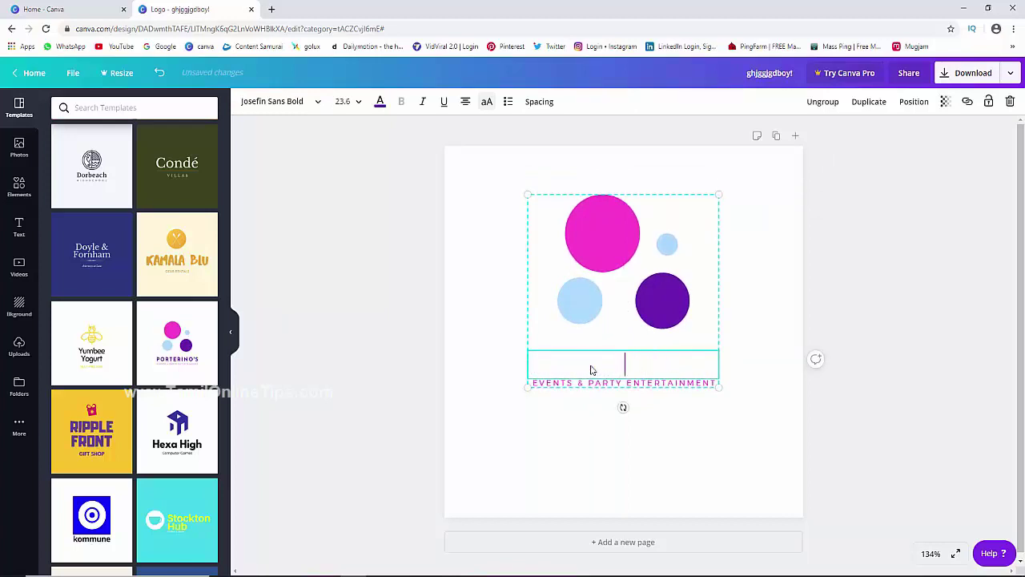
Step: Type MY ONLINE TIPS as the logo name and enlarge the logo group slightly
{"action": "type", "text": "MY "}
{"action": "type", "text": "ONLNE"}
{"action": "key", "text": "BackSpace"}
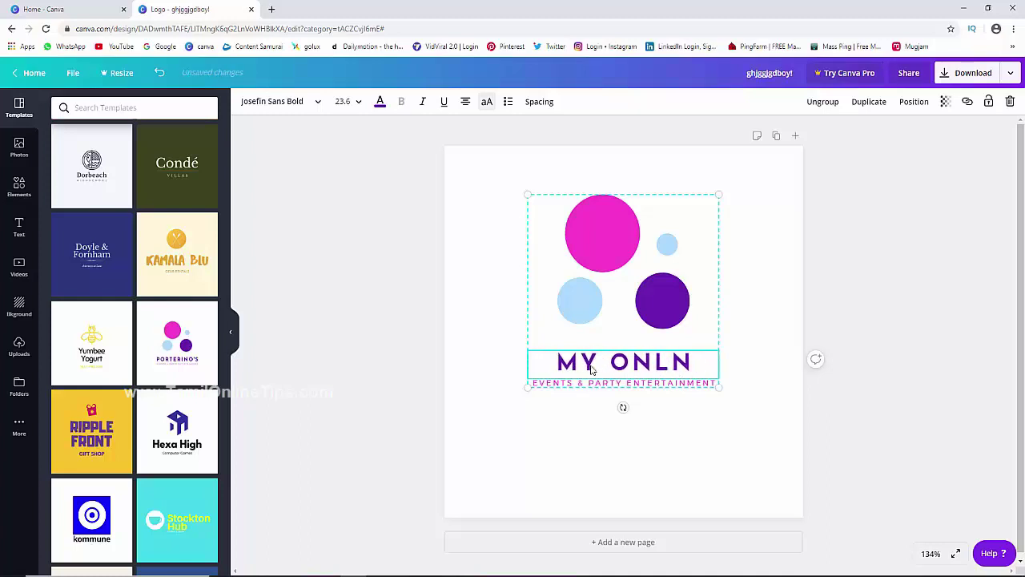
{"action": "key", "text": "BackSpace"}
{"action": "type", "text": "INE TI"}
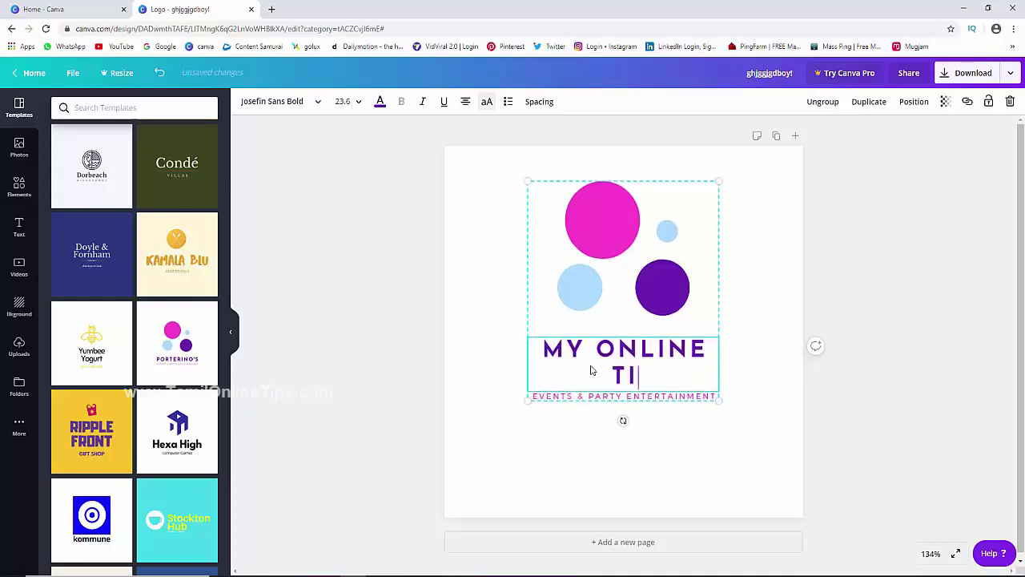
{"action": "type", "text": "PS"}
{"action": "left_click", "coordinate": [761, 376]}
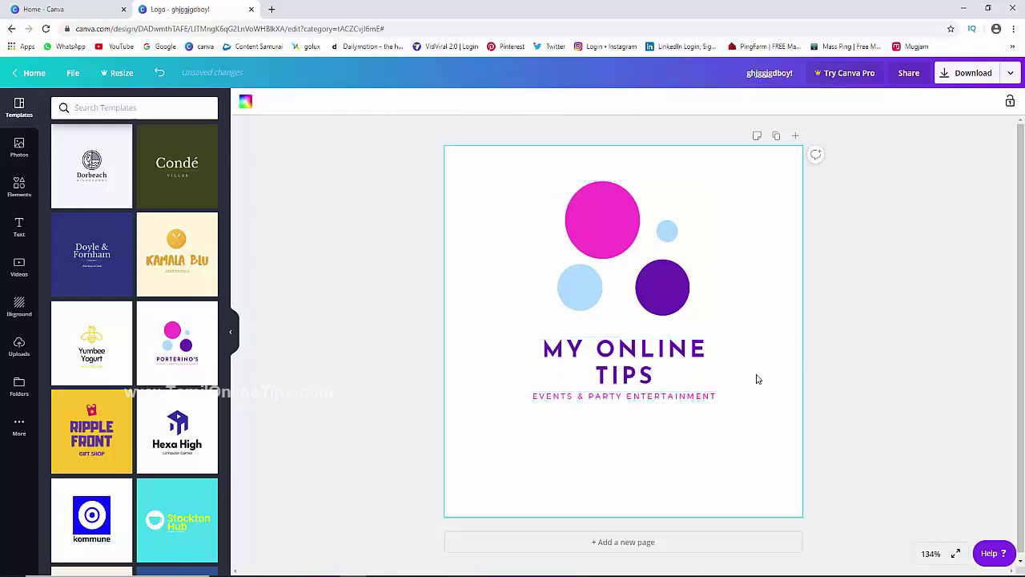
{"action": "left_click", "coordinate": [686, 344]}
{"action": "left_click_drag", "start_coordinate": [722, 403], "coordinate": [735, 409]}
Step: Set the MY ONLINE TIPS name to size 18 in Abril Fatface
{"action": "left_click", "coordinate": [623, 368]}
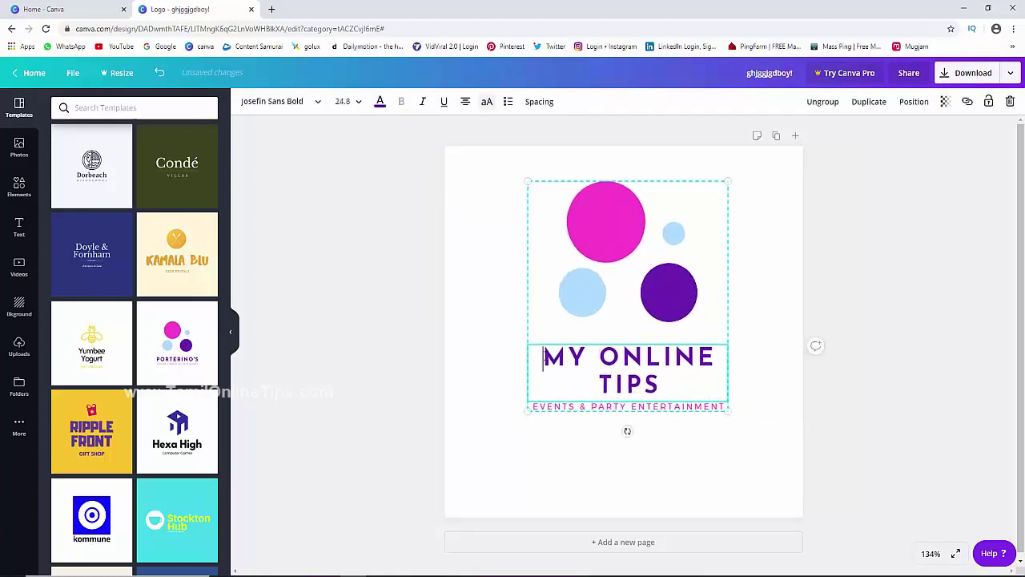
{"action": "key", "text": "ctrl+a"}
{"action": "left_click", "coordinate": [344, 101]}
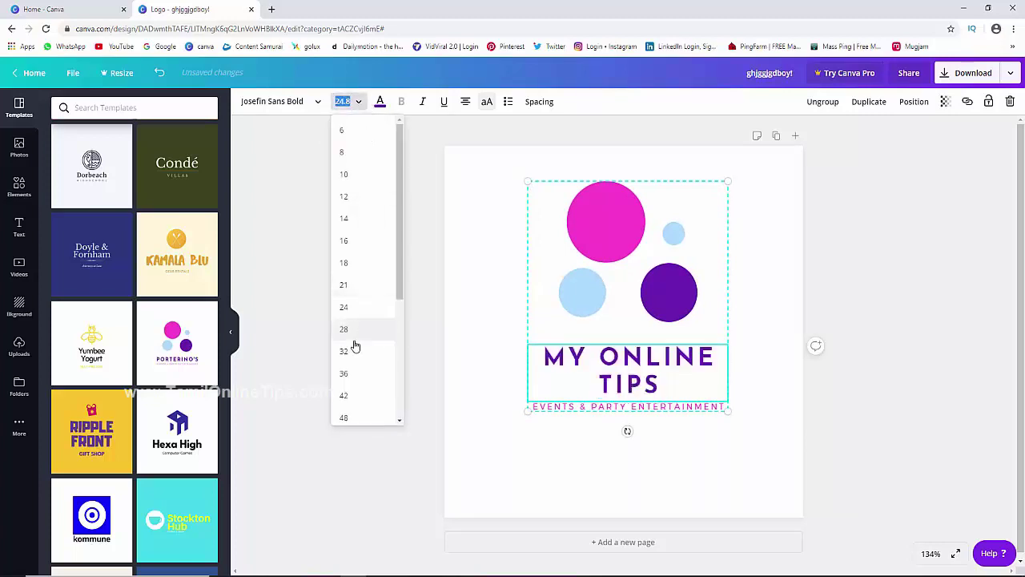
{"action": "left_click", "coordinate": [350, 265]}
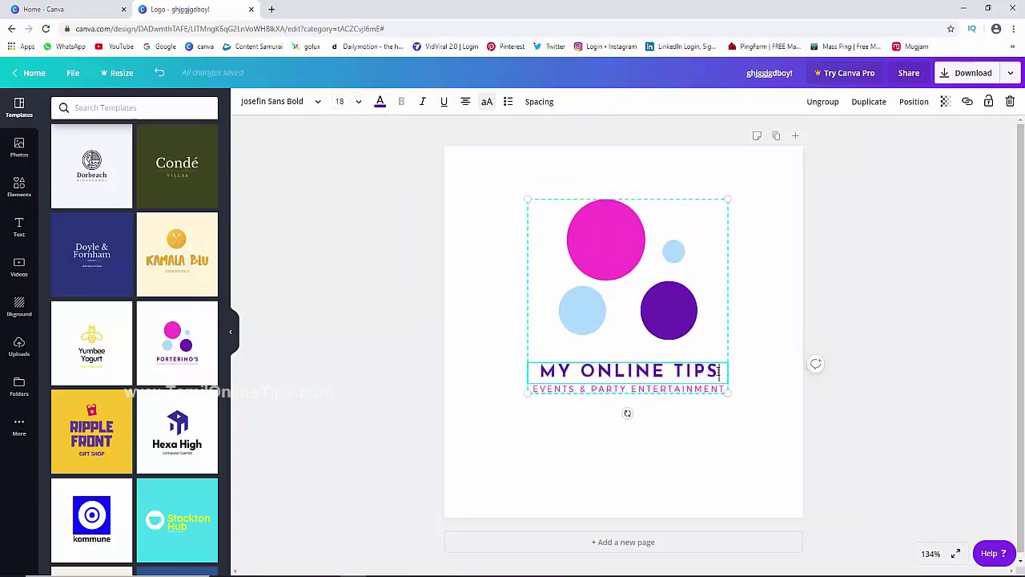
{"action": "left_click_drag", "start_coordinate": [719, 371], "coordinate": [531, 373]}
{"action": "left_click", "coordinate": [308, 101]}
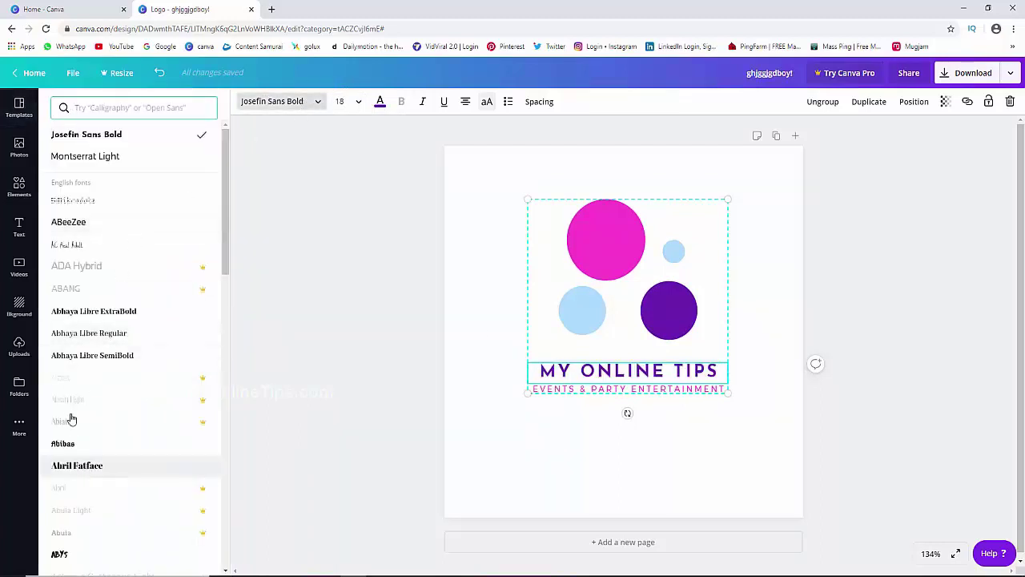
{"action": "left_click", "coordinate": [80, 464]}
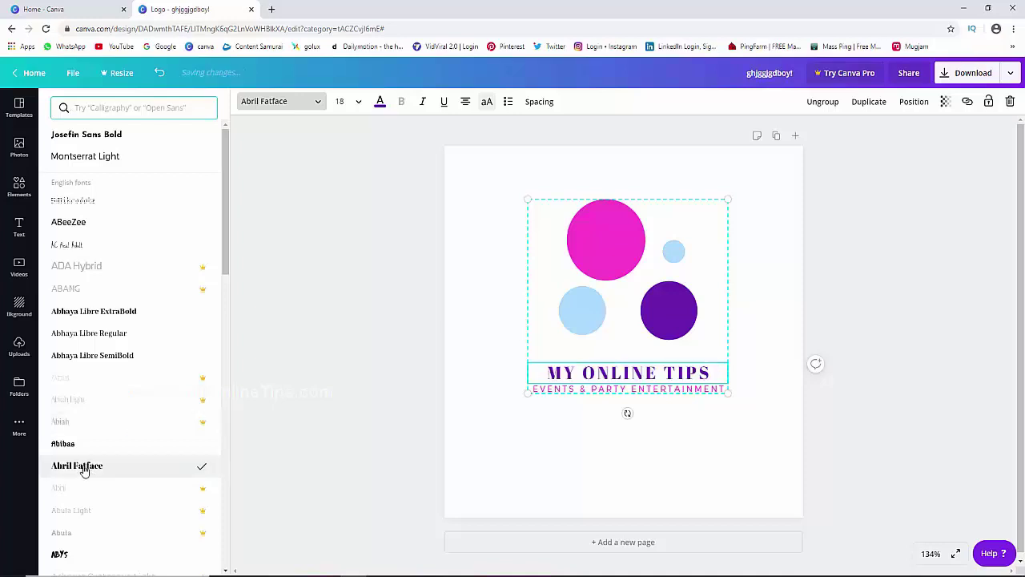
{"action": "key", "text": "Escape"}
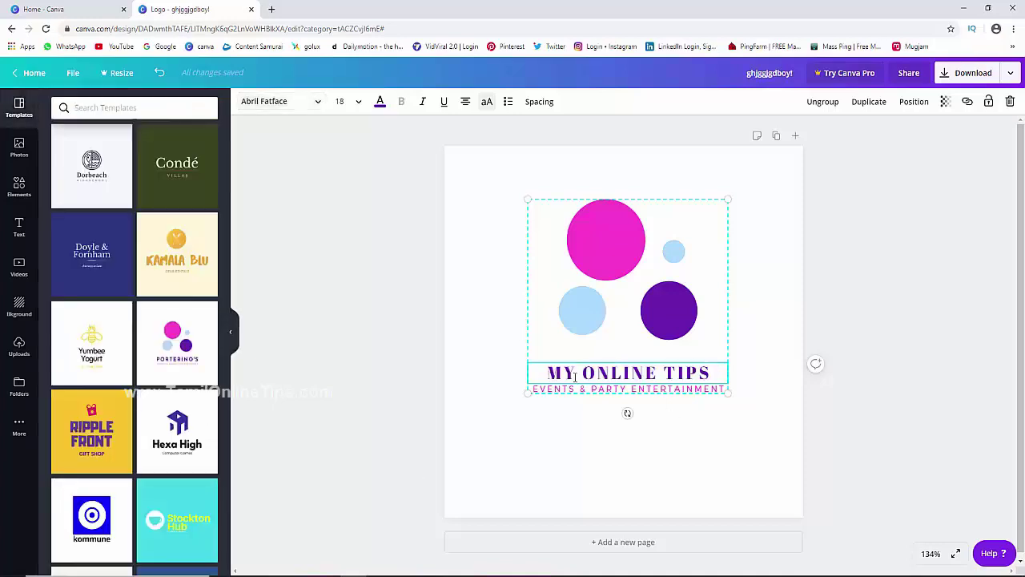
Step: Delete the events-and-party subtitle beneath the name
{"action": "left_click", "coordinate": [554, 390]}
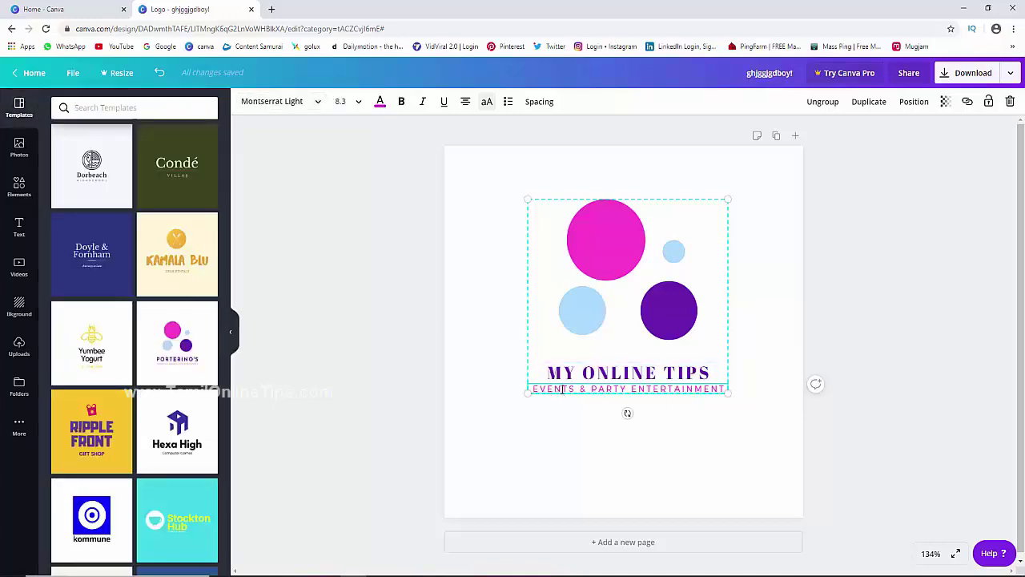
{"action": "key", "text": "Delete"}
{"action": "key", "text": "Delete"}
{"action": "key", "text": "Delete"}
{"action": "key", "text": "Delete"}
{"action": "key", "text": "Delete"}
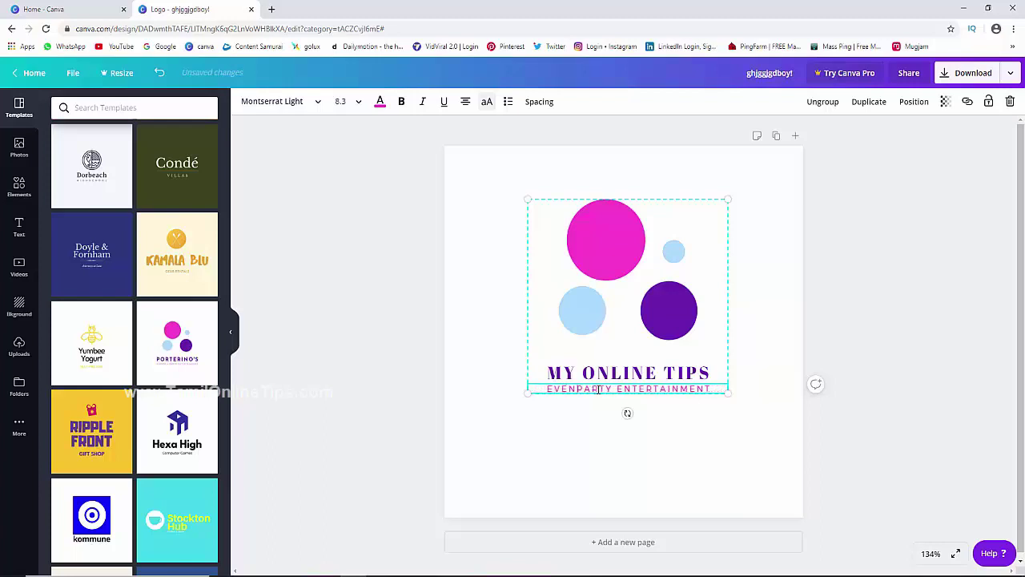
{"action": "key", "text": "Delete"}
{"action": "key", "text": "Delete"}
{"action": "key", "text": "Delete"}
{"action": "key", "text": "Delete"}
{"action": "key", "text": "Delete"}
{"action": "key", "text": "Delete"}
{"action": "key", "text": "Delete"}
{"action": "key", "text": "Delete"}
{"action": "key", "text": "Delete"}
{"action": "left_click", "coordinate": [597, 410]}
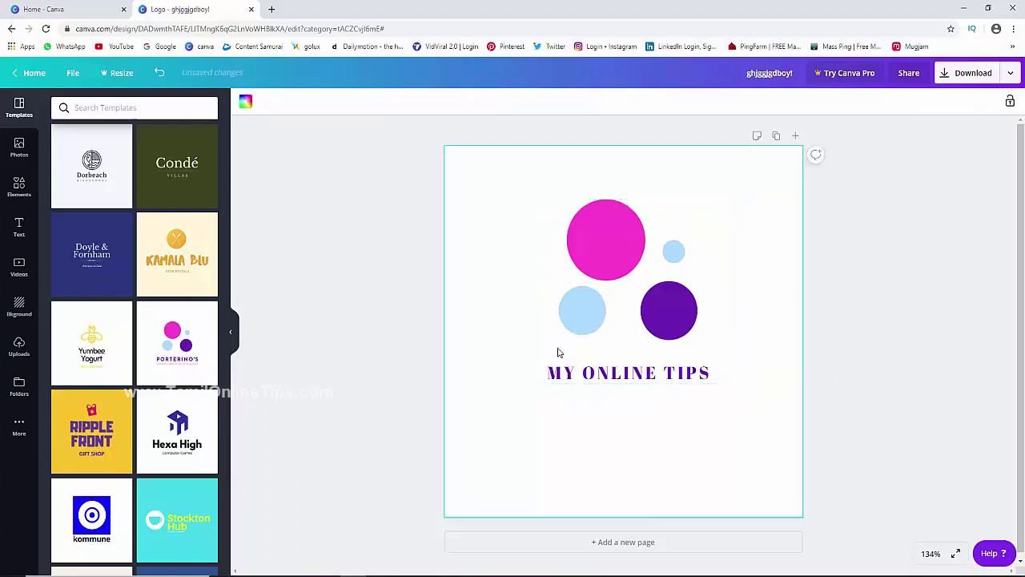
{"action": "left_click", "coordinate": [621, 278]}
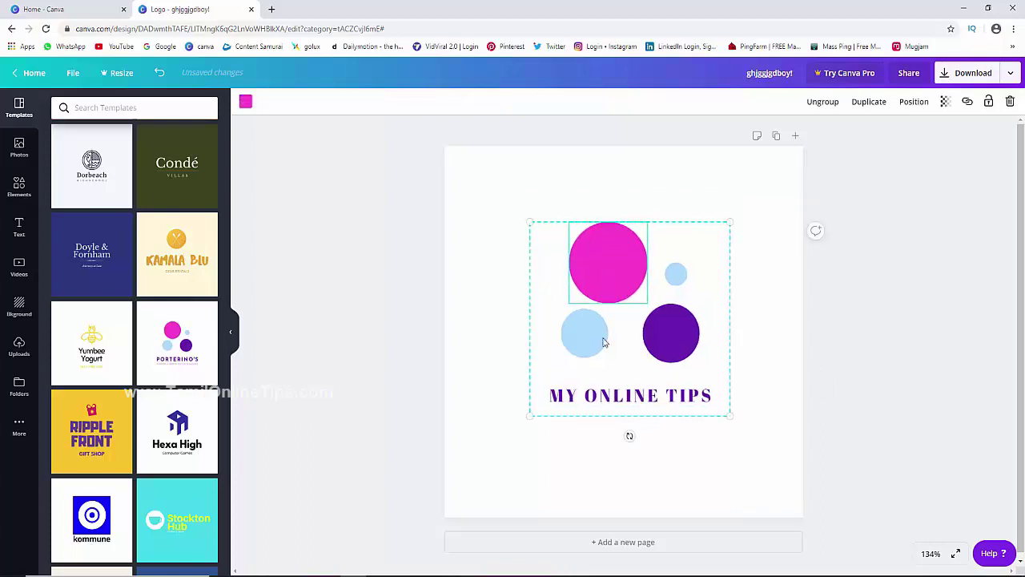
Step: Recolour the larger light-blue circle to a dark green shade
{"action": "left_click", "coordinate": [603, 341]}
{"action": "left_click", "coordinate": [657, 335]}
{"action": "left_click", "coordinate": [672, 277]}
{"action": "left_click", "coordinate": [626, 284]}
{"action": "left_click", "coordinate": [603, 332]}
{"action": "left_click", "coordinate": [689, 336]}
{"action": "left_click", "coordinate": [569, 345]}
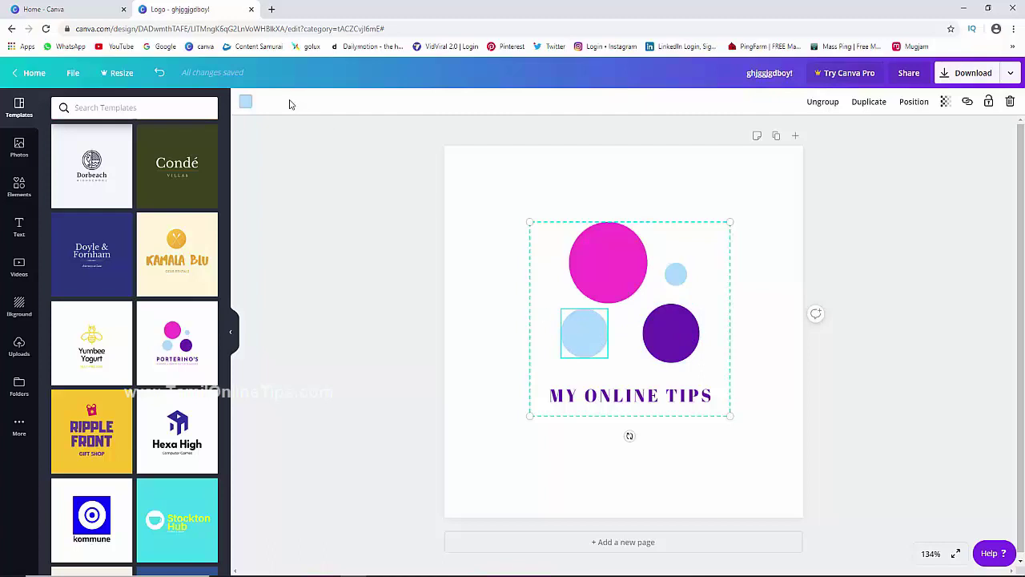
{"action": "left_click", "coordinate": [245, 103]}
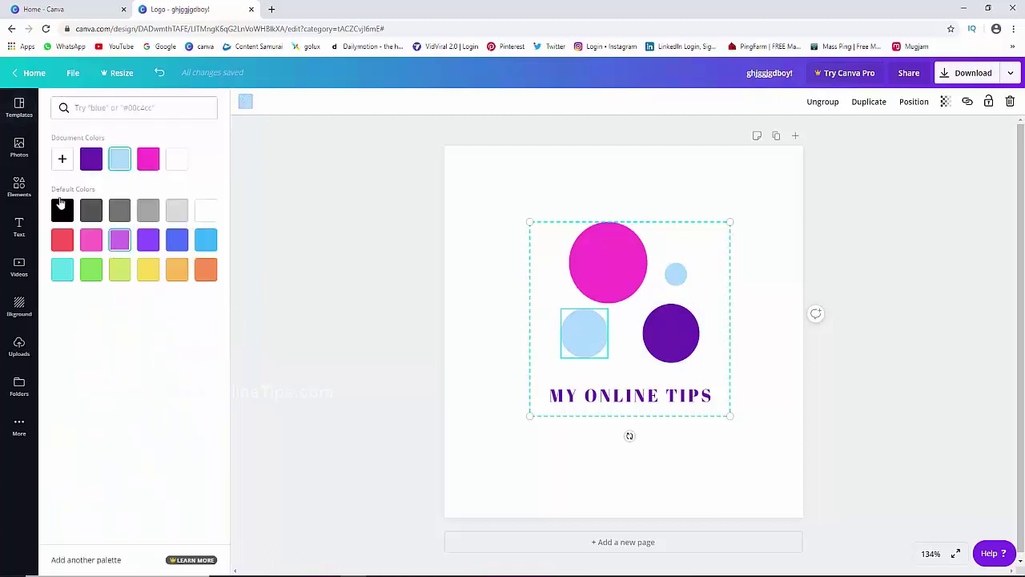
{"action": "left_click", "coordinate": [63, 159]}
{"action": "left_click_drag", "start_coordinate": [146, 253], "coordinate": [104, 253]}
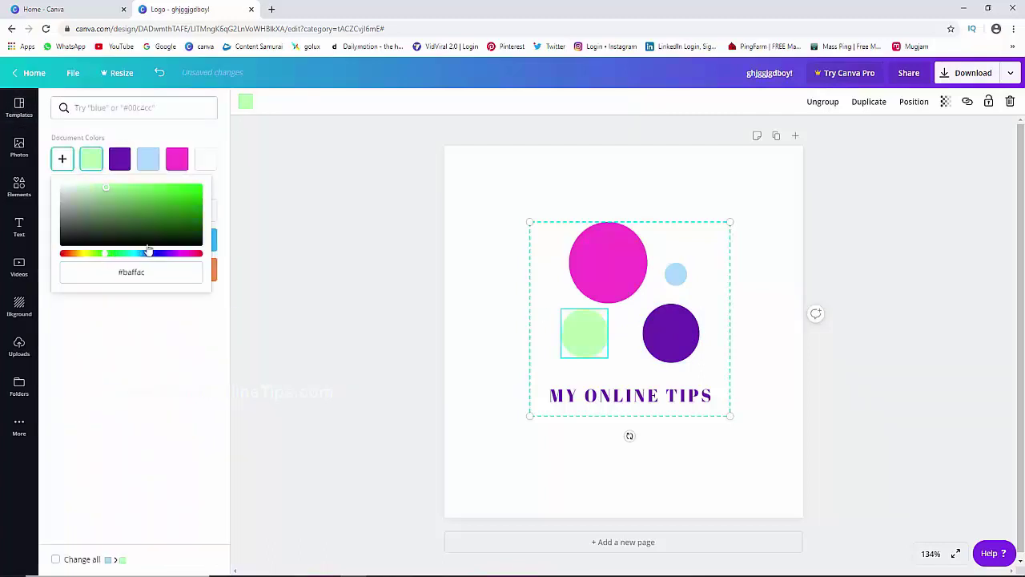
{"action": "left_click", "coordinate": [199, 215]}
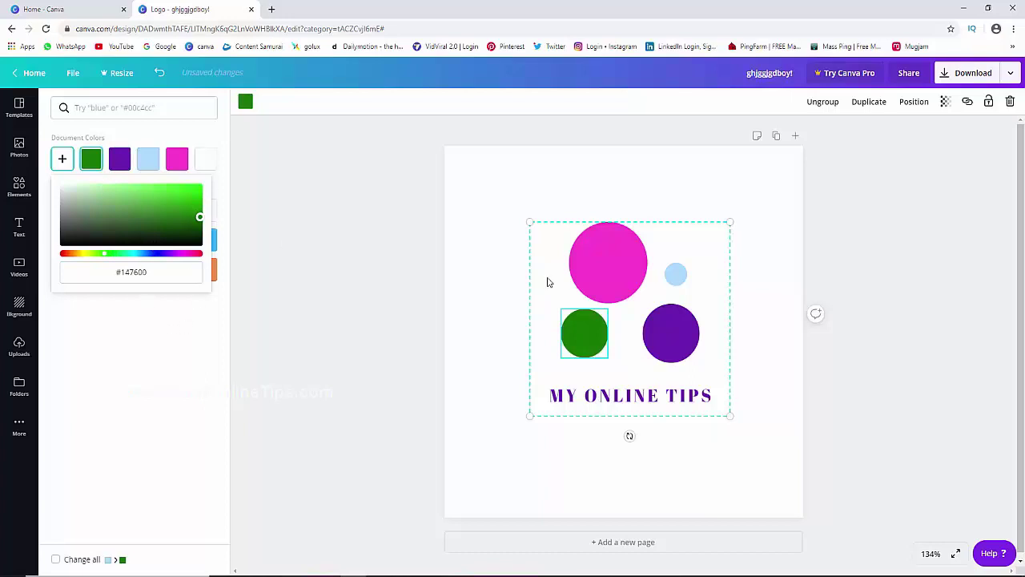
Step: Recolour the purple circle to bright yellow with the custom colour picker
{"action": "left_click", "coordinate": [671, 328]}
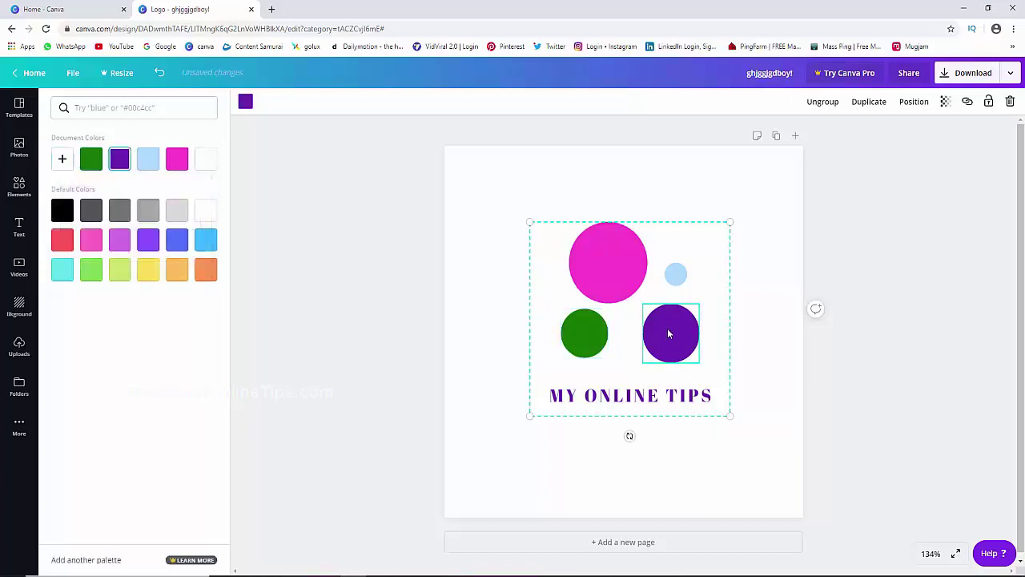
{"action": "left_click", "coordinate": [60, 158]}
{"action": "left_click", "coordinate": [194, 253]}
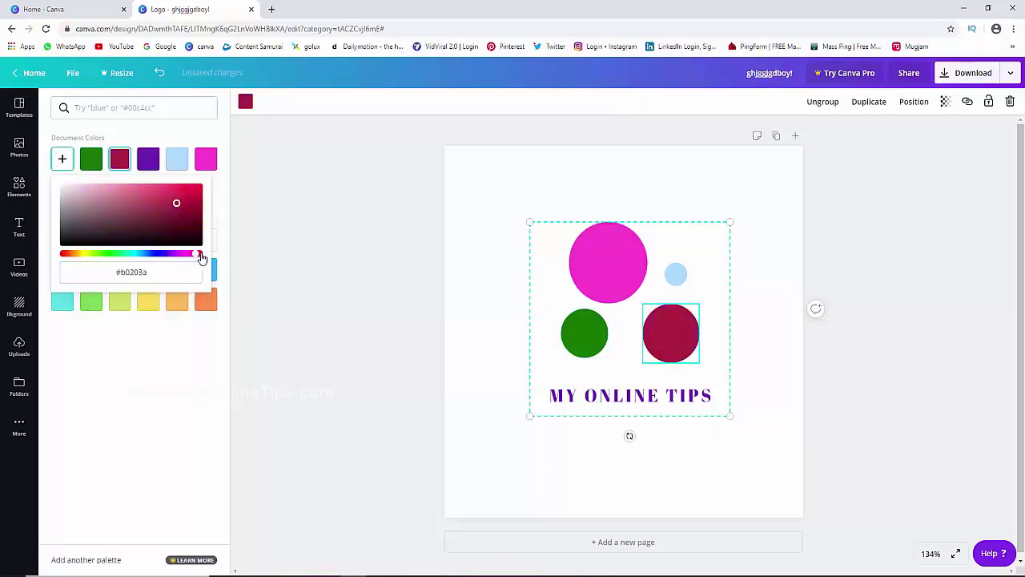
{"action": "left_click_drag", "start_coordinate": [201, 256], "coordinate": [70, 254]}
{"action": "left_click_drag", "start_coordinate": [163, 211], "coordinate": [455, 273]}
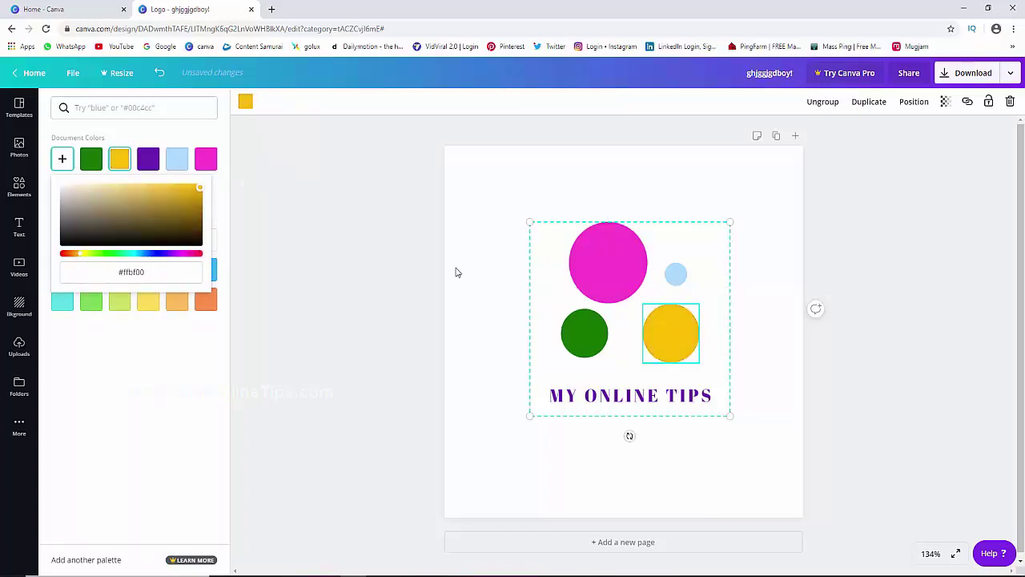
{"action": "key", "text": "Escape"}
Step: Turn the small light-blue circle purple
{"action": "left_click", "coordinate": [675, 274]}
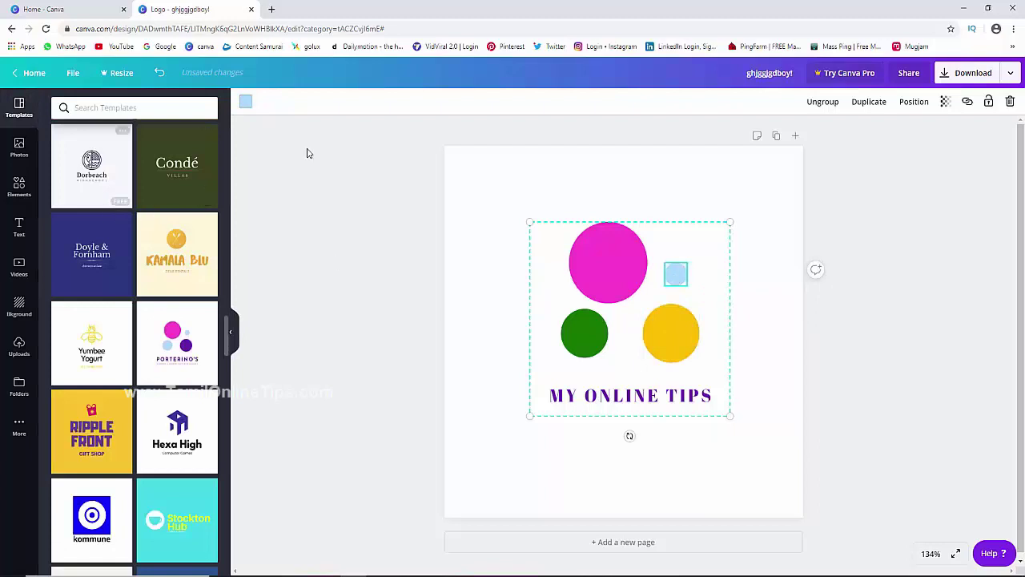
{"action": "left_click", "coordinate": [245, 101]}
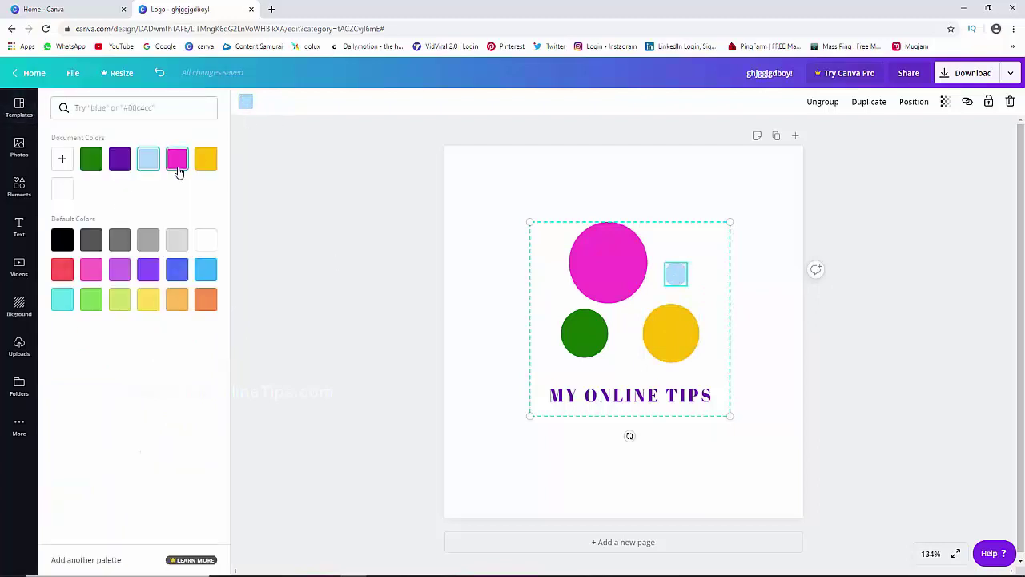
{"action": "left_click", "coordinate": [151, 272]}
{"action": "key", "text": "Escape"}
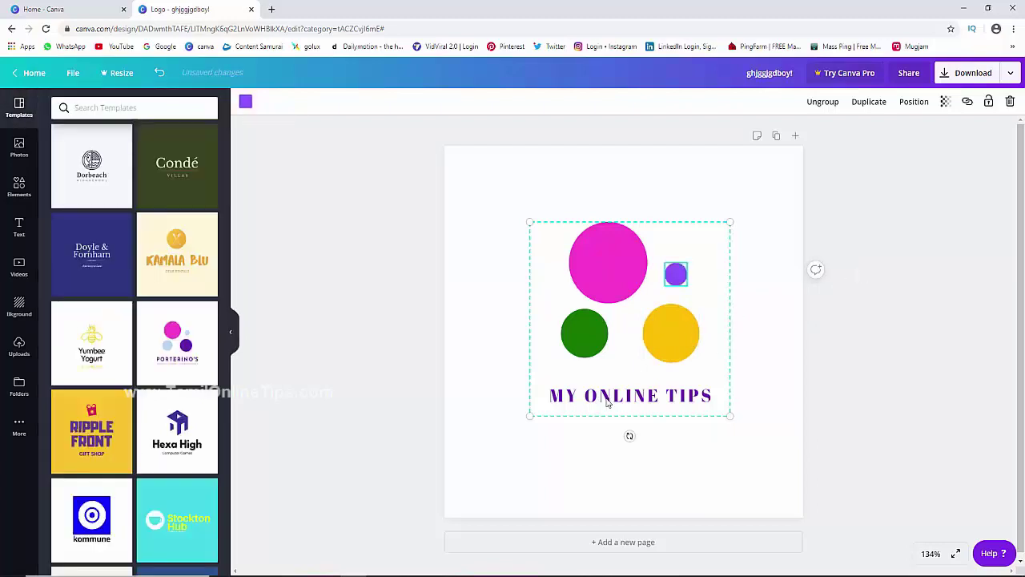
{"action": "key", "text": "Escape"}
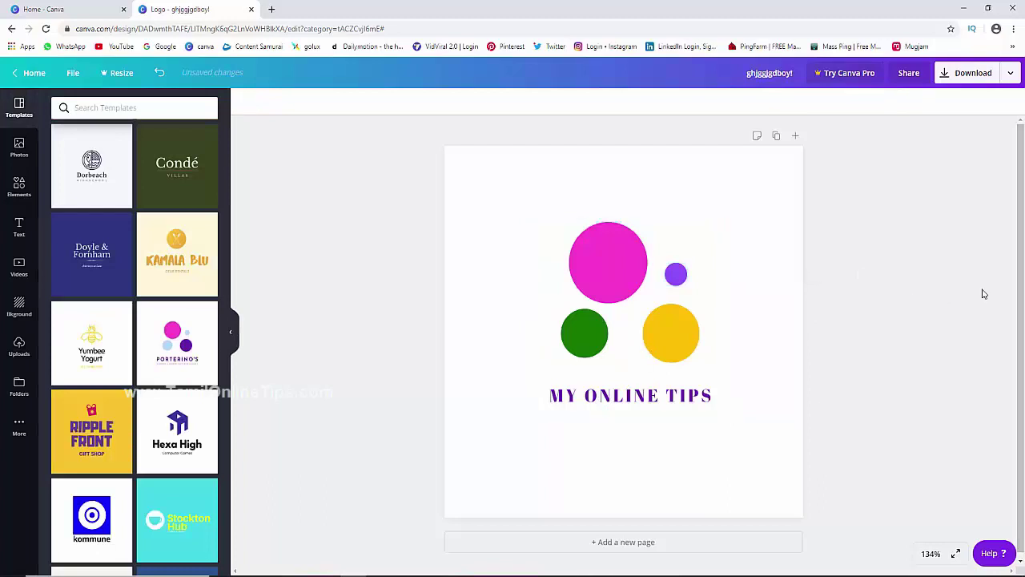
Step: Enlarge the whole logo group to fill most of the page and recentre it
{"action": "left_click", "coordinate": [647, 294]}
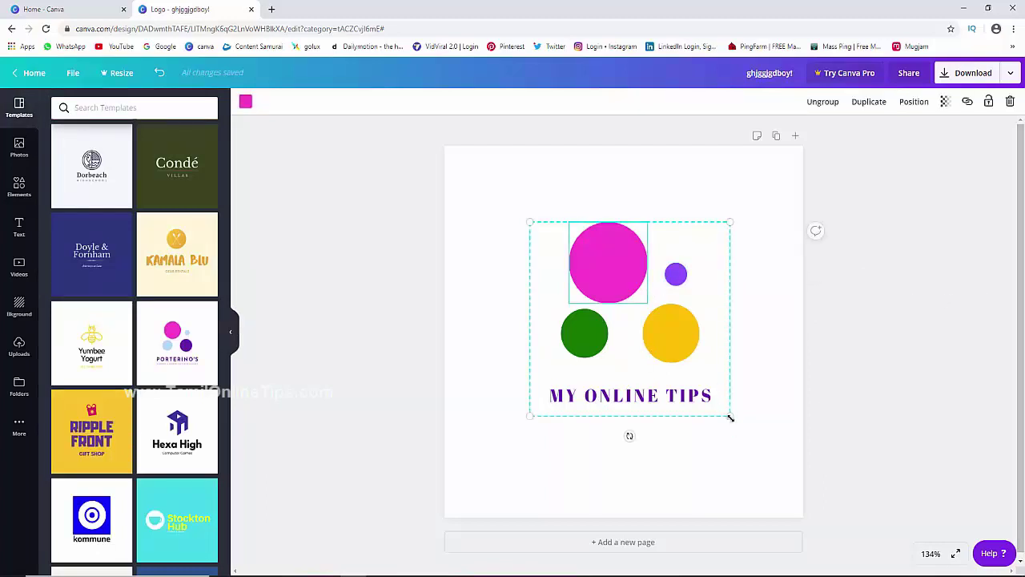
{"action": "mouse_move", "coordinate": [730, 417]}
{"action": "left_mouse_down"}
{"action": "mouse_move", "coordinate": [781, 494]}
{"action": "mouse_move", "coordinate": [684, 407]}
{"action": "left_mouse_up"}
{"action": "left_click_drag", "start_coordinate": [523, 219], "coordinate": [426, 192]}
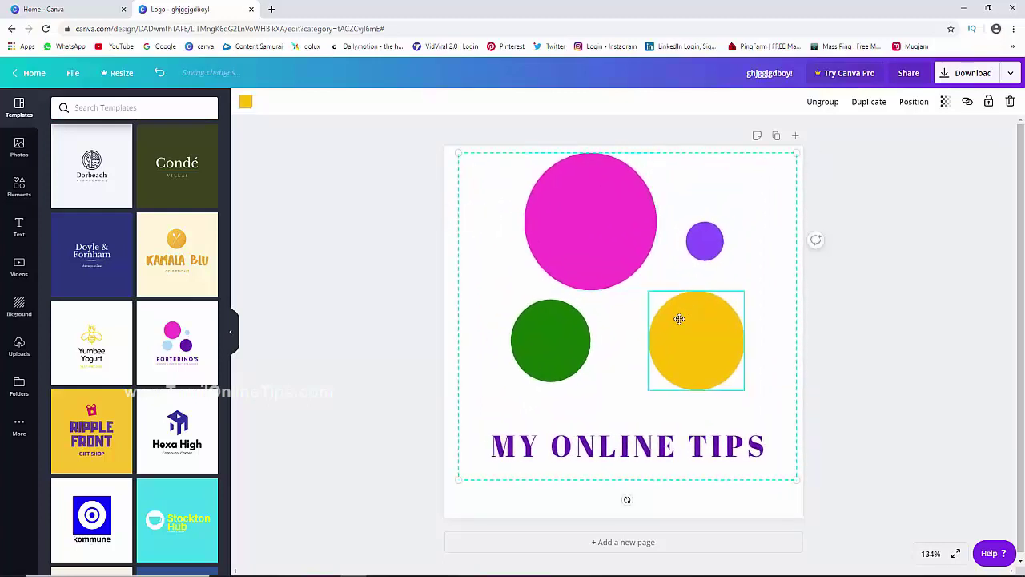
{"action": "left_click_drag", "start_coordinate": [677, 296], "coordinate": [673, 315]}
{"action": "left_click", "coordinate": [922, 313]}
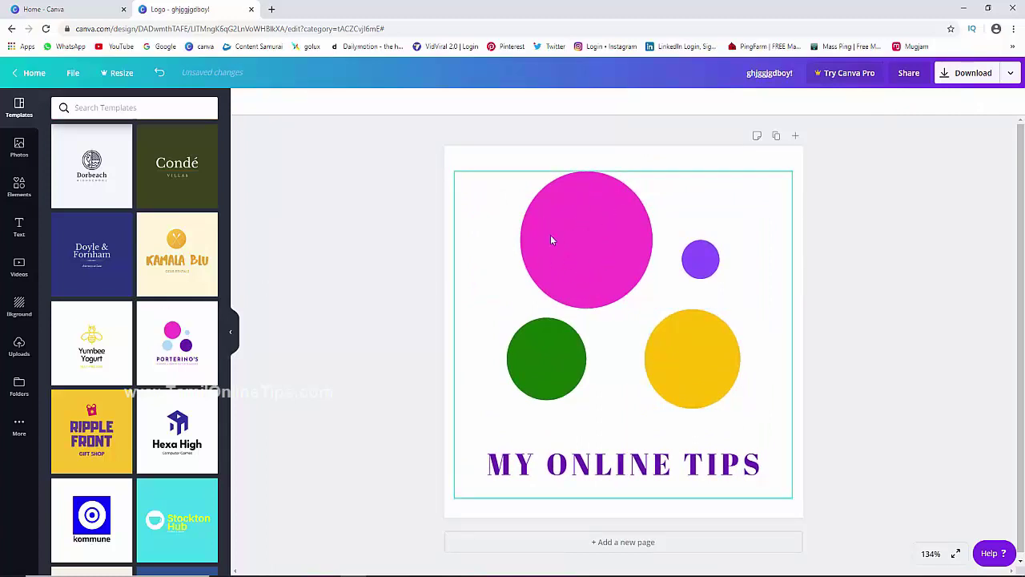
Step: Add the Title/Heading text template and delete its HEADING line
{"action": "left_click", "coordinate": [21, 226]}
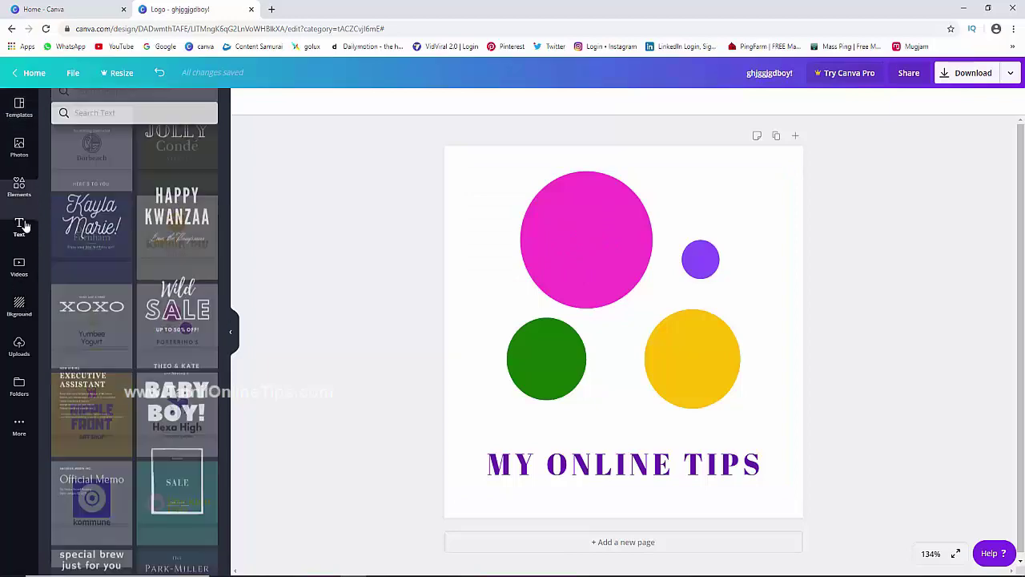
{"action": "left_click", "coordinate": [572, 237]}
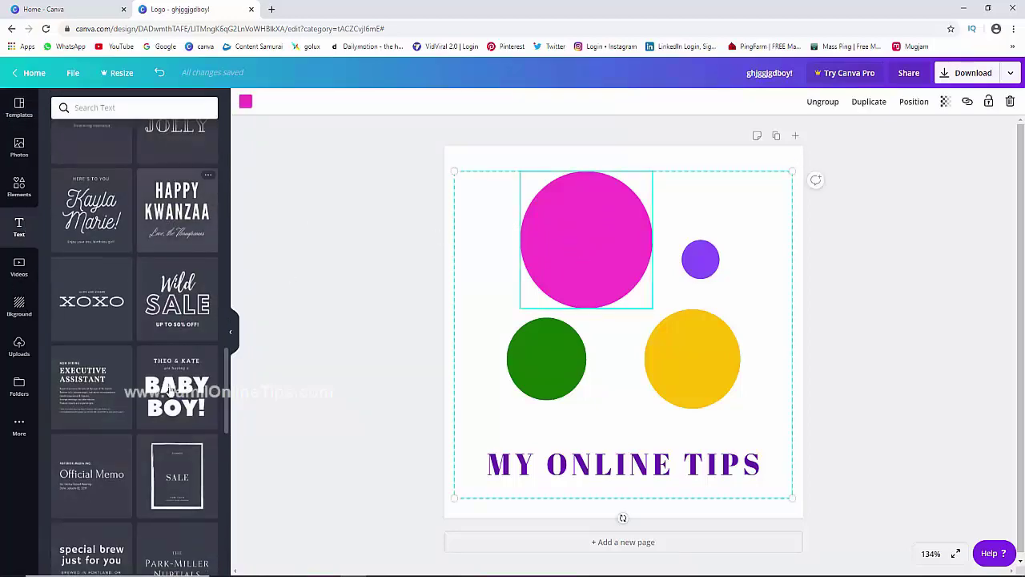
{"action": "scroll", "coordinate": [172, 384], "scroll_direction": "up", "scroll_amount": 2}
{"action": "scroll", "coordinate": [184, 361], "scroll_direction": "up", "scroll_amount": 3}
{"action": "scroll", "coordinate": [186, 349], "scroll_direction": "up", "scroll_amount": 2}
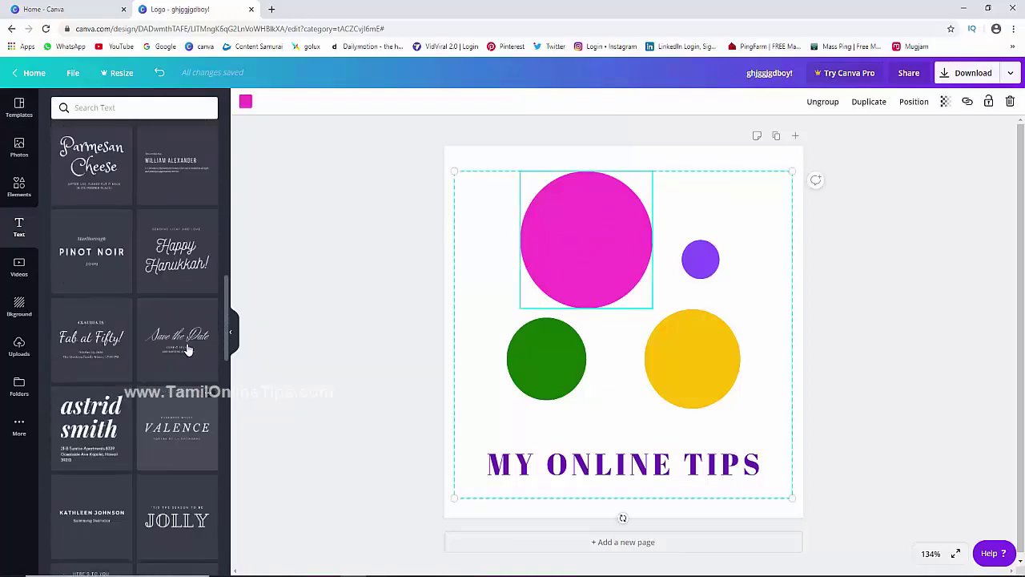
{"action": "scroll", "coordinate": [187, 348], "scroll_direction": "up", "scroll_amount": 5}
{"action": "scroll", "coordinate": [186, 349], "scroll_direction": "up", "scroll_amount": 3}
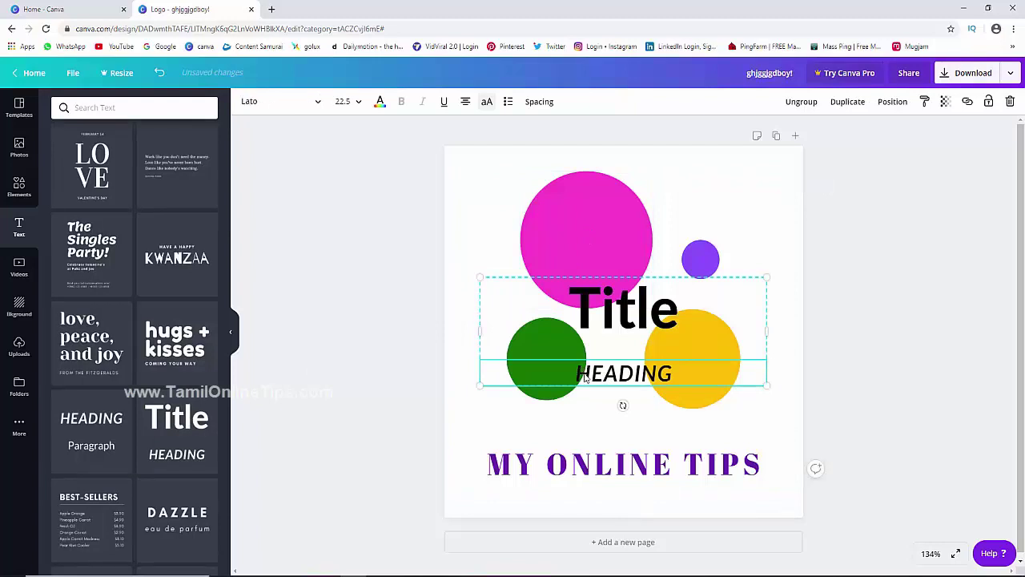
{"action": "left_click_drag", "start_coordinate": [585, 378], "coordinate": [717, 369]}
{"action": "key", "text": "BackSpace"}
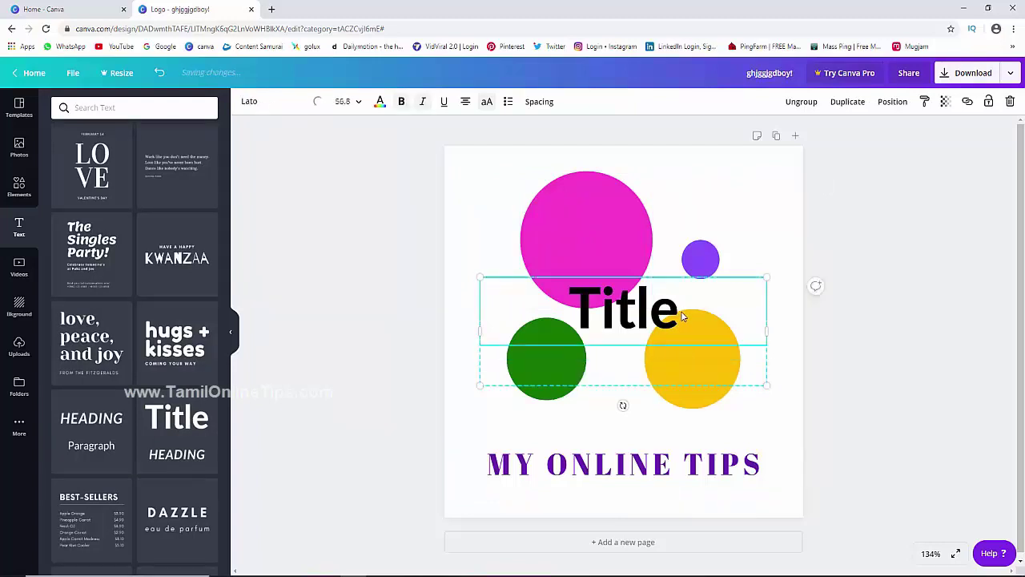
Step: Replace Title with MyOnlineTips and set it to size 32
{"action": "left_click", "coordinate": [675, 317]}
{"action": "double_click", "coordinate": [570, 310]}
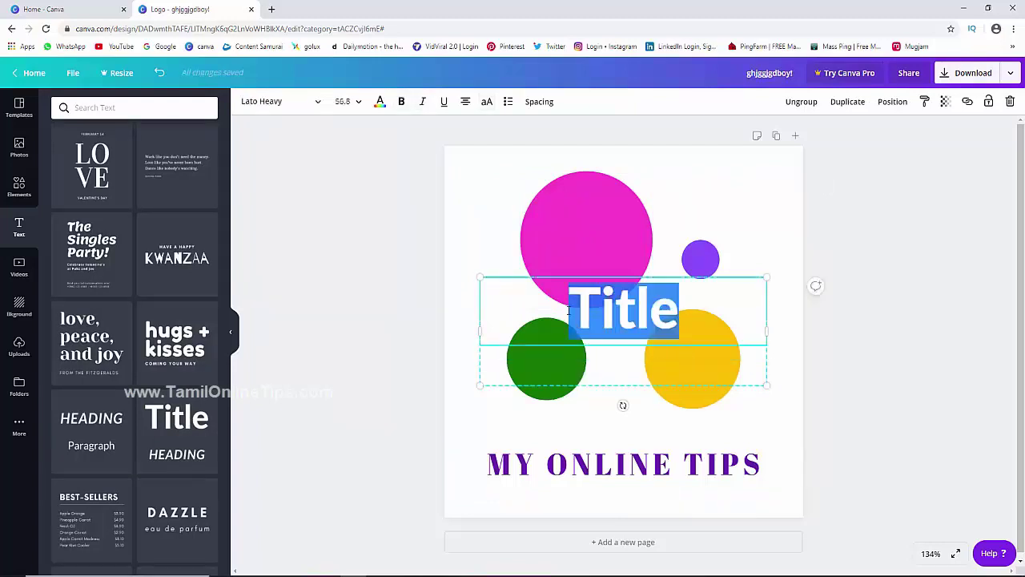
{"action": "type", "text": "My"}
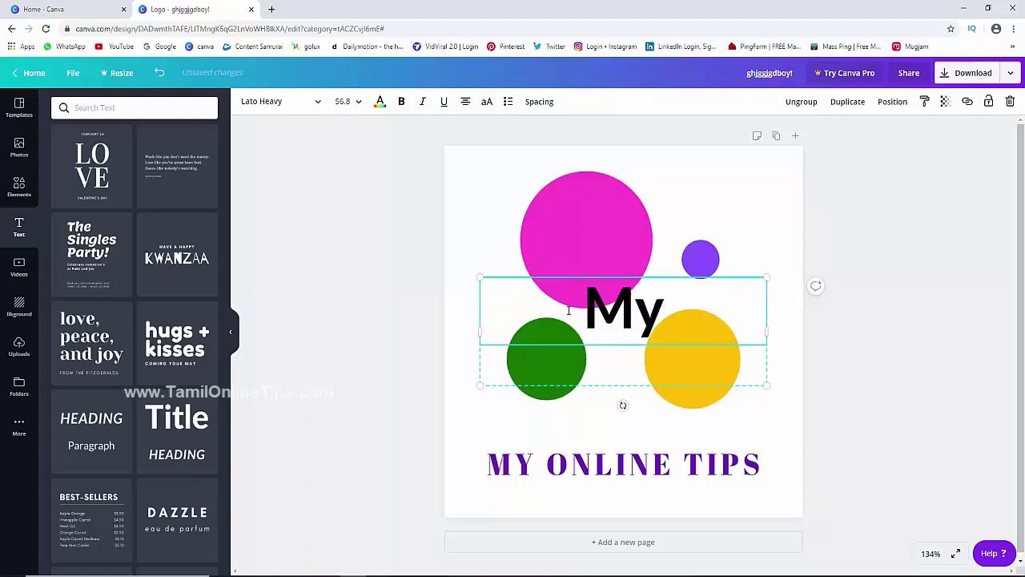
{"action": "type", "text": "Oni"}
{"action": "key", "text": "BackSpace"}
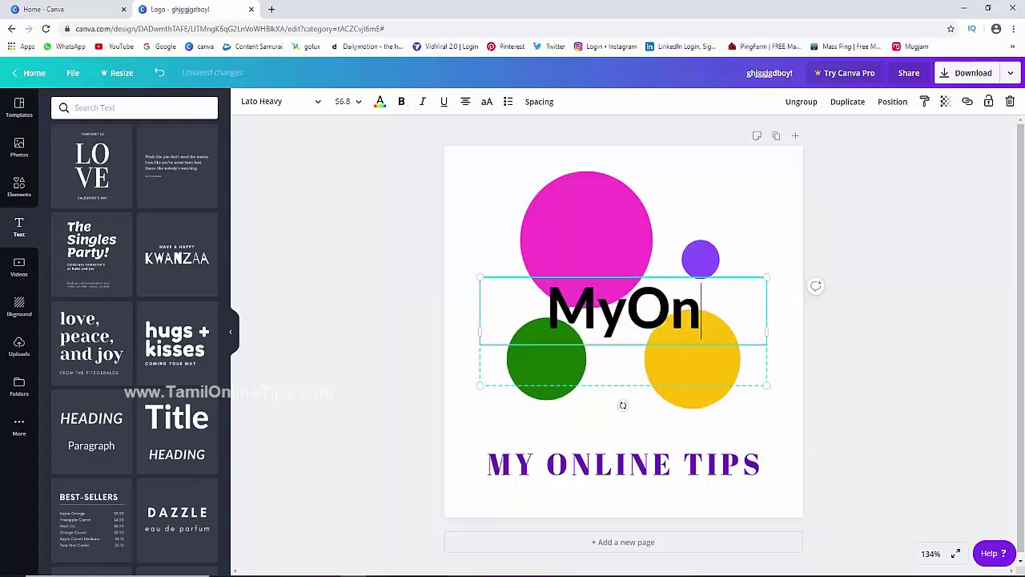
{"action": "type", "text": "lineTip"}
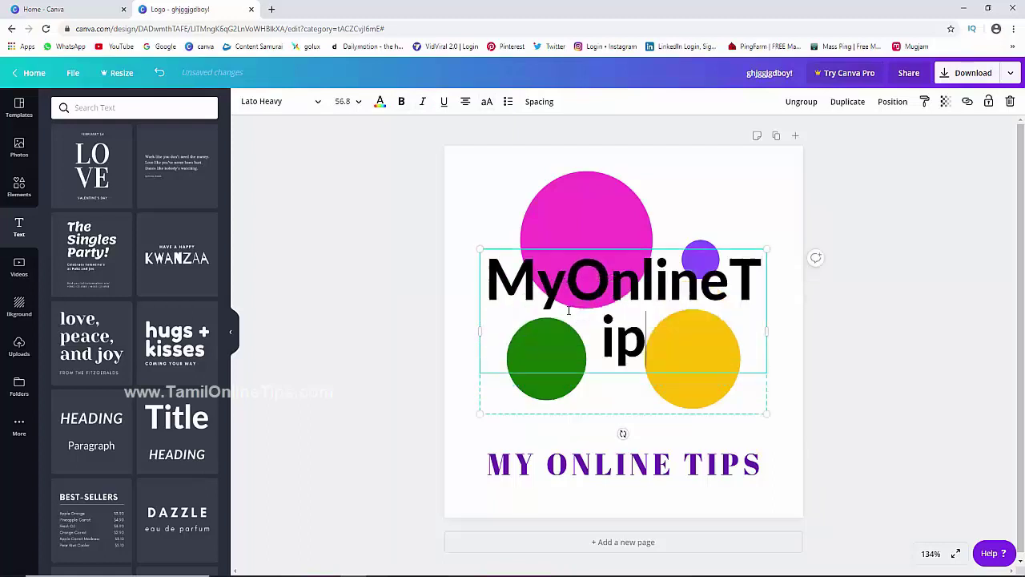
{"action": "type", "text": "s"}
{"action": "key", "text": "ctrl+a"}
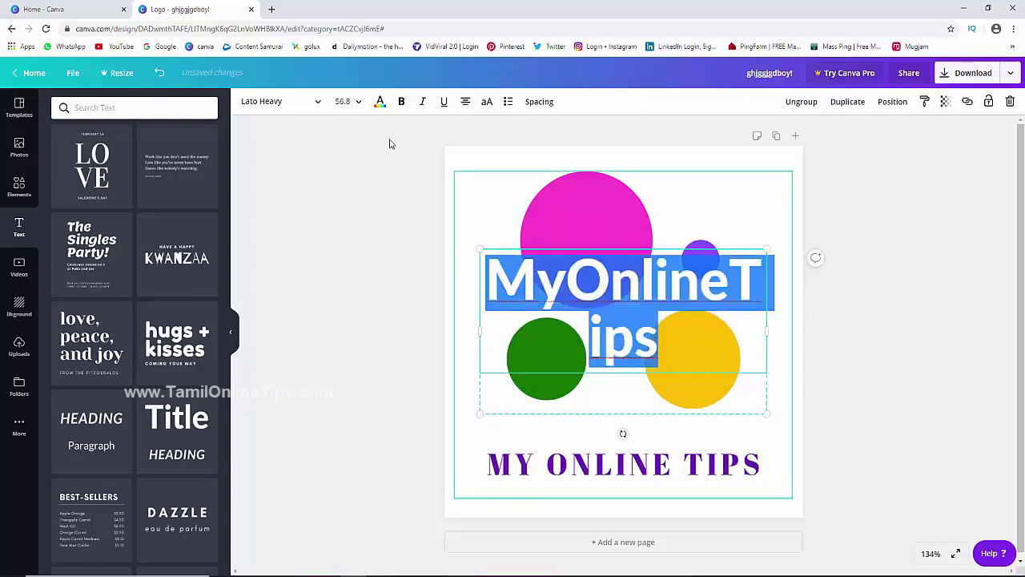
{"action": "left_click", "coordinate": [342, 101]}
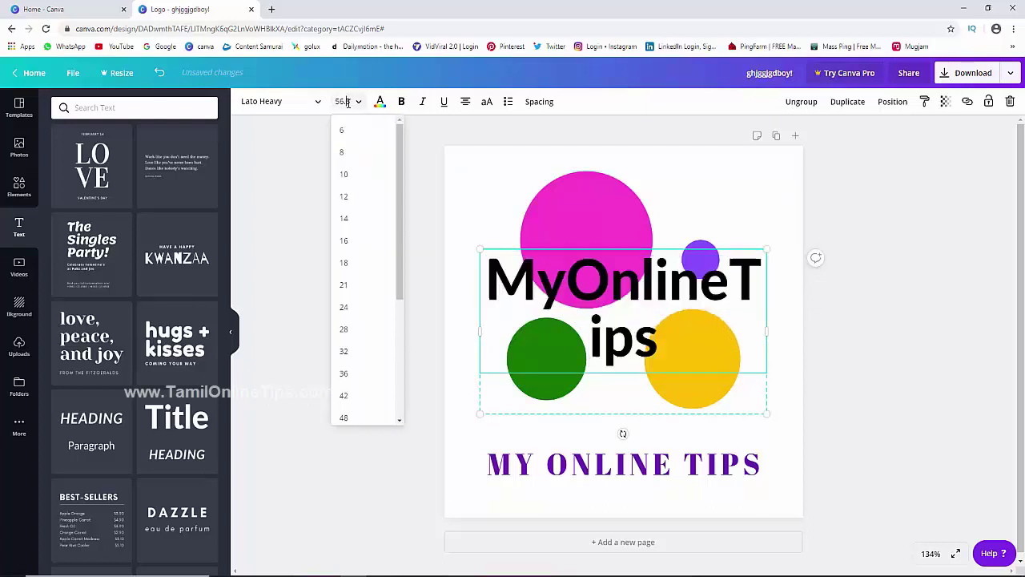
{"action": "left_click", "coordinate": [346, 353]}
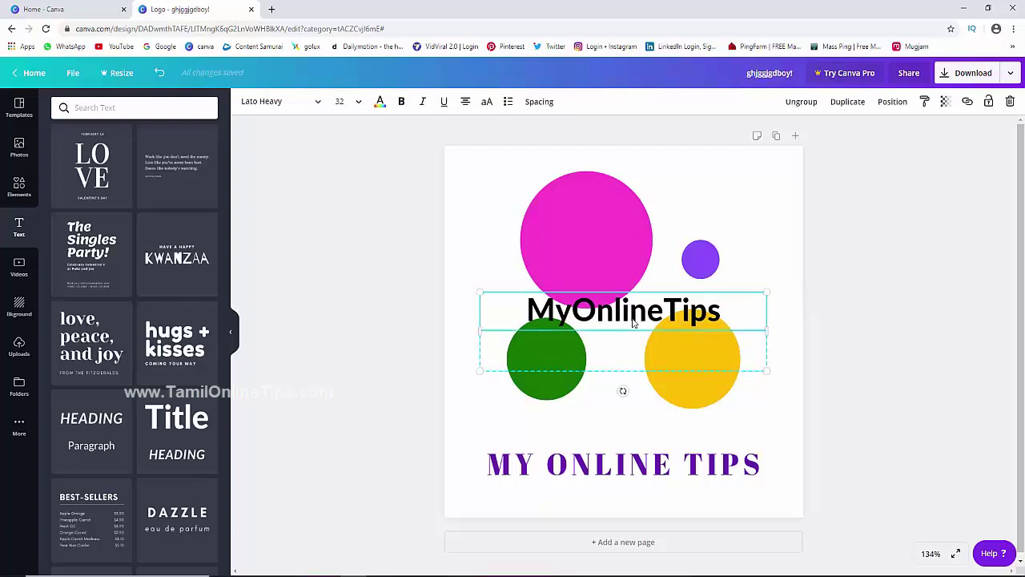
Step: Move MyOnlineTips up, shift the circles group, and delete the old MY ONLINE TIPS text
{"action": "left_click_drag", "start_coordinate": [632, 318], "coordinate": [679, 223]}
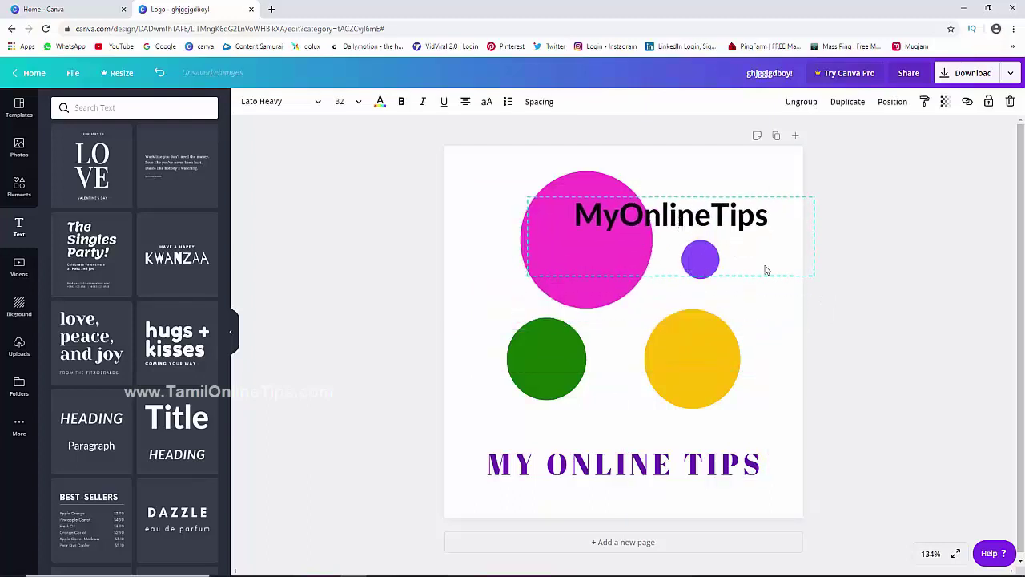
{"action": "left_click", "coordinate": [803, 354]}
{"action": "mouse_move", "coordinate": [697, 359]}
{"action": "left_mouse_down"}
{"action": "mouse_move", "coordinate": [662, 307]}
{"action": "mouse_move", "coordinate": [700, 362]}
{"action": "left_mouse_up"}
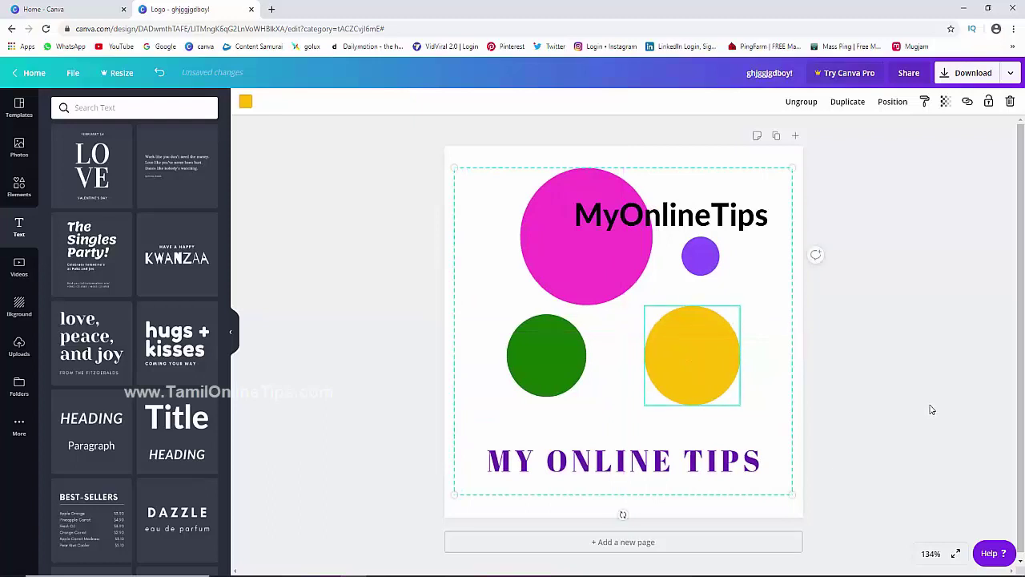
{"action": "left_click", "coordinate": [639, 462]}
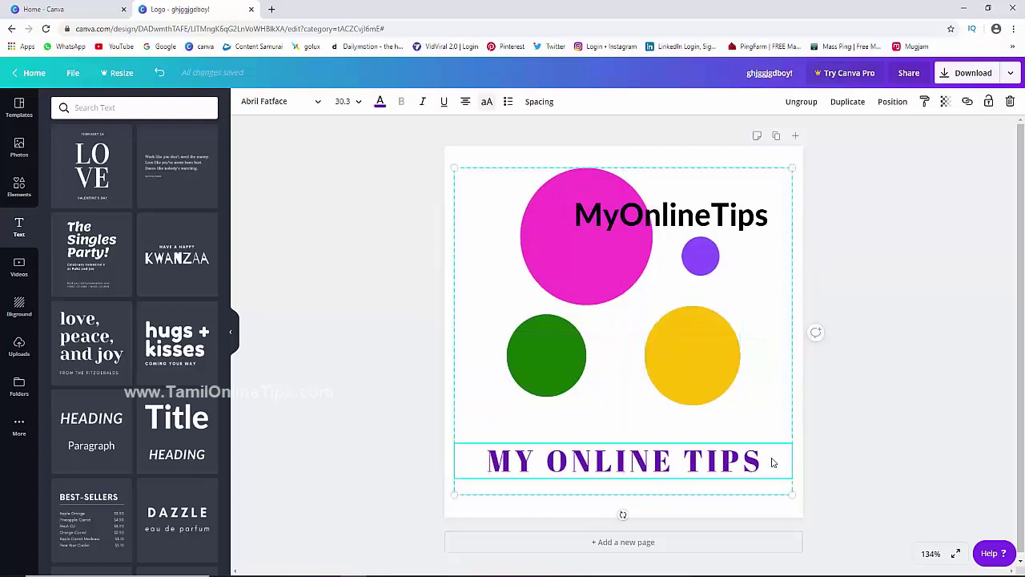
{"action": "key", "text": "Delete"}
{"action": "left_click", "coordinate": [925, 380]}
Step: Centre MyOnlineTips among the circles, nudged slightly right between pink and purple
{"action": "left_click_drag", "start_coordinate": [668, 212], "coordinate": [610, 307]}
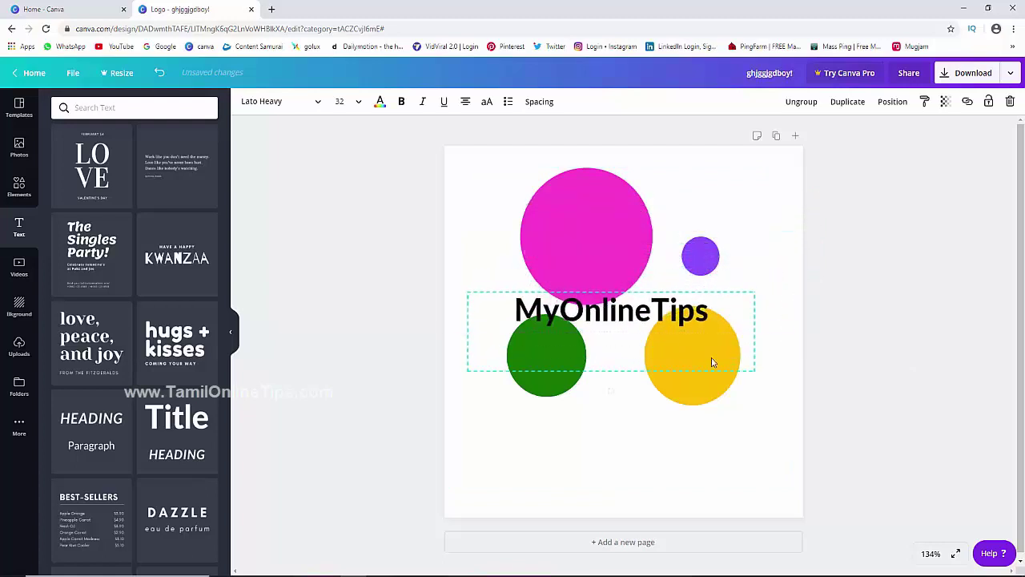
{"action": "mouse_move", "coordinate": [578, 316]}
{"action": "left_mouse_down"}
{"action": "mouse_move", "coordinate": [579, 423]}
{"action": "mouse_move", "coordinate": [618, 282]}
{"action": "left_mouse_up"}
{"action": "left_click", "coordinate": [888, 271]}
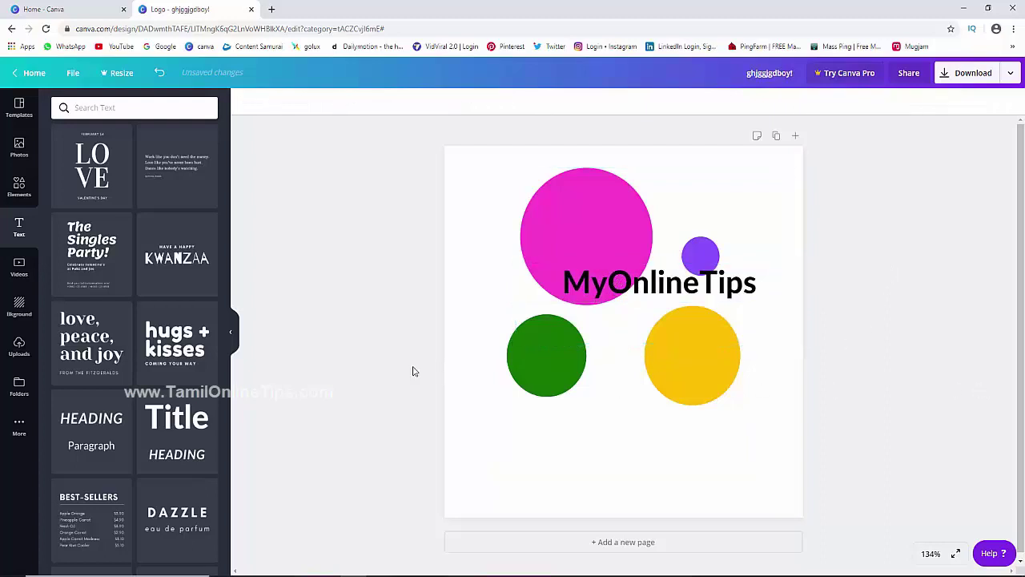
{"action": "left_click", "coordinate": [664, 273]}
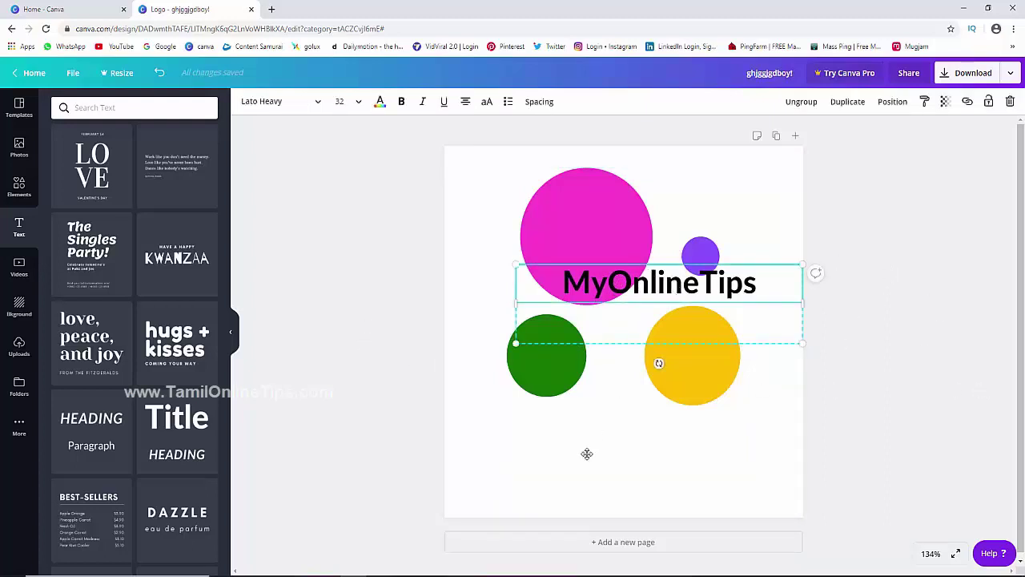
{"action": "mouse_move", "coordinate": [679, 288]}
{"action": "left_mouse_down"}
{"action": "mouse_move", "coordinate": [695, 277]}
{"action": "mouse_move", "coordinate": [695, 287]}
{"action": "left_mouse_up"}
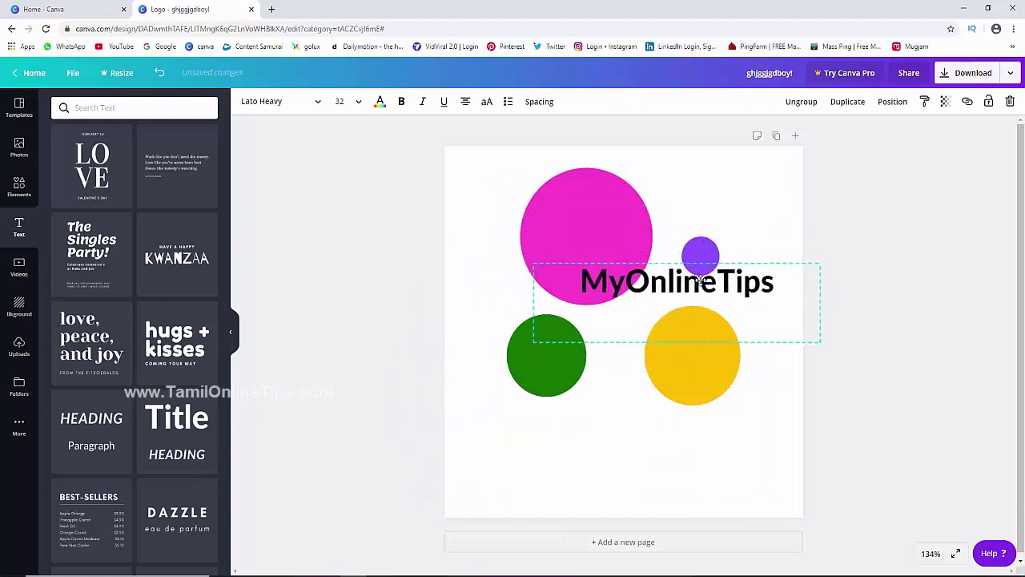
{"action": "left_click", "coordinate": [812, 275]}
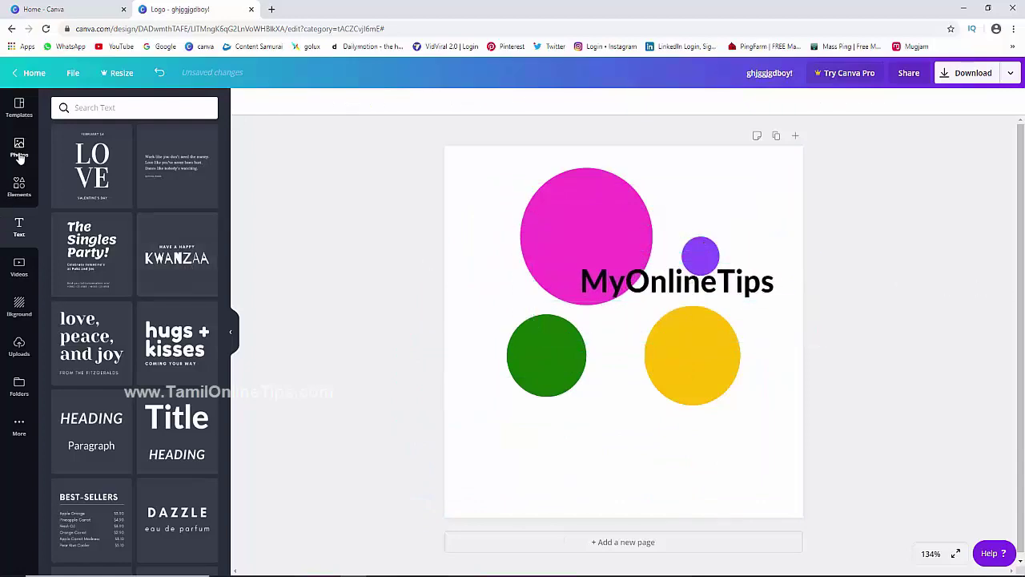
Step: Browse circle elements, adding and then removing a dotted circle frame
{"action": "left_click", "coordinate": [20, 185]}
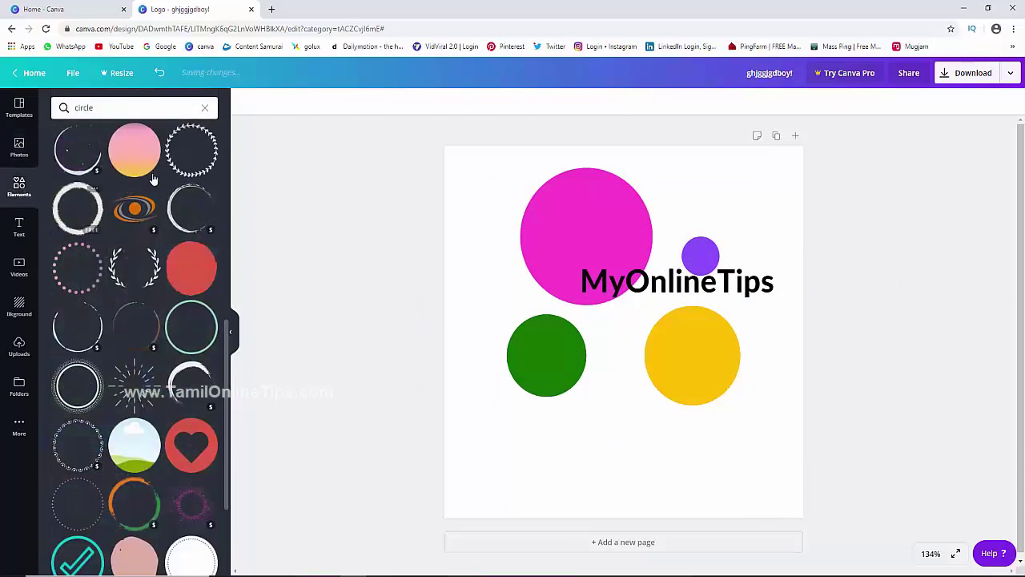
{"action": "scroll", "coordinate": [123, 311], "scroll_direction": "down", "scroll_amount": 3}
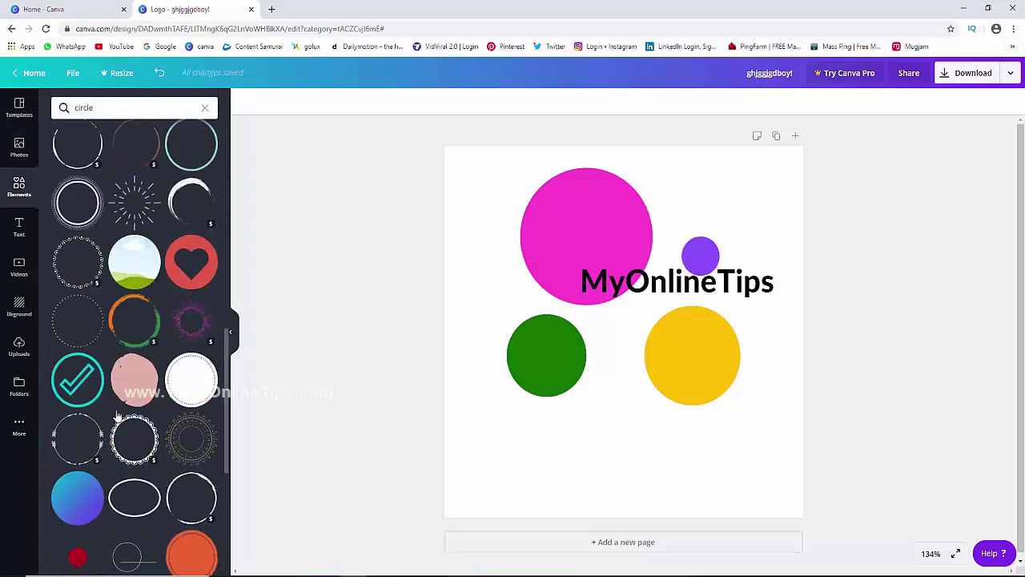
{"action": "scroll", "coordinate": [115, 409], "scroll_direction": "down", "scroll_amount": 3}
{"action": "scroll", "coordinate": [138, 417], "scroll_direction": "down", "scroll_amount": 2}
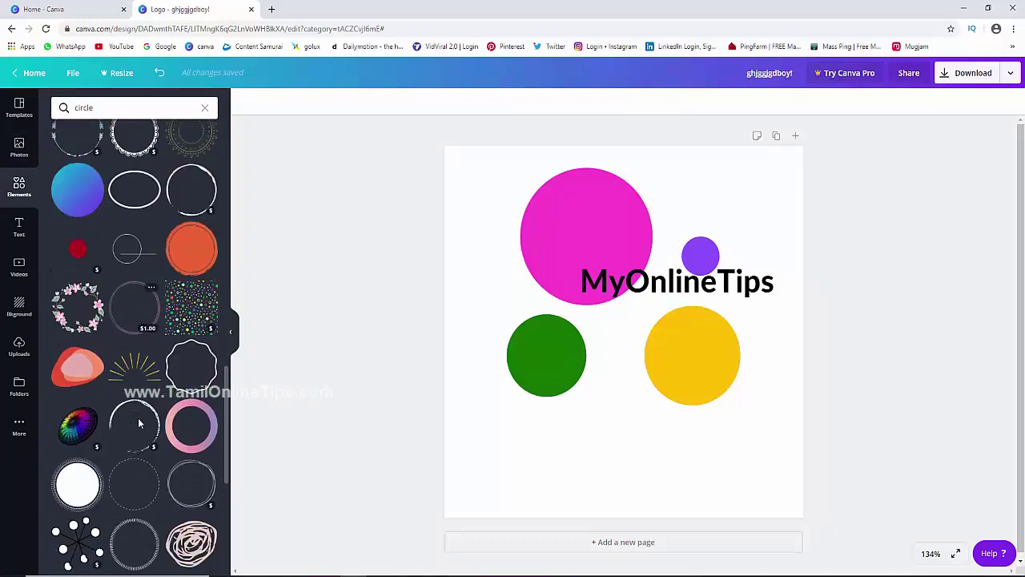
{"action": "scroll", "coordinate": [138, 417], "scroll_direction": "down", "scroll_amount": 2}
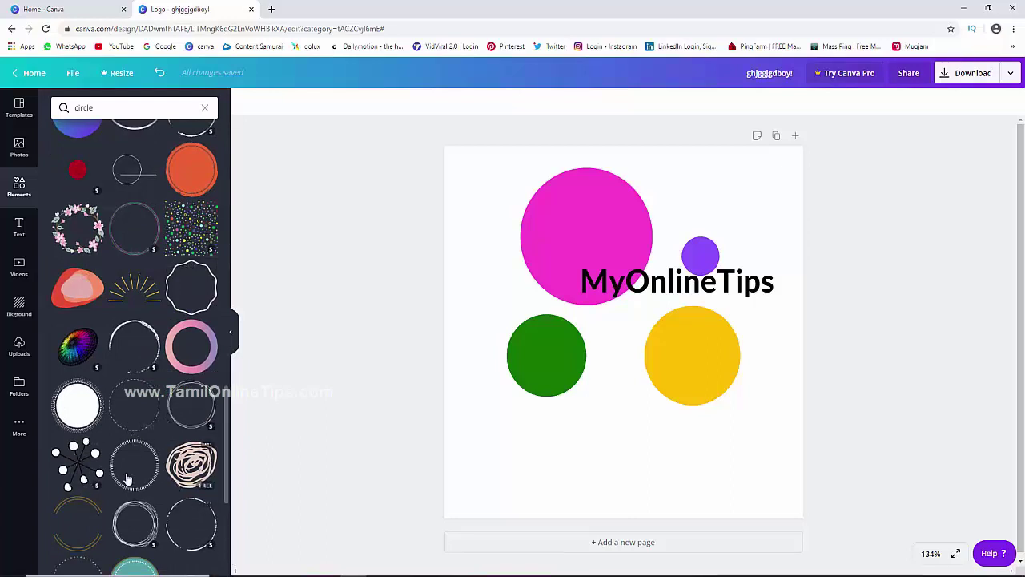
{"action": "scroll", "coordinate": [132, 468], "scroll_direction": "down", "scroll_amount": 2}
{"action": "left_click", "coordinate": [80, 252]}
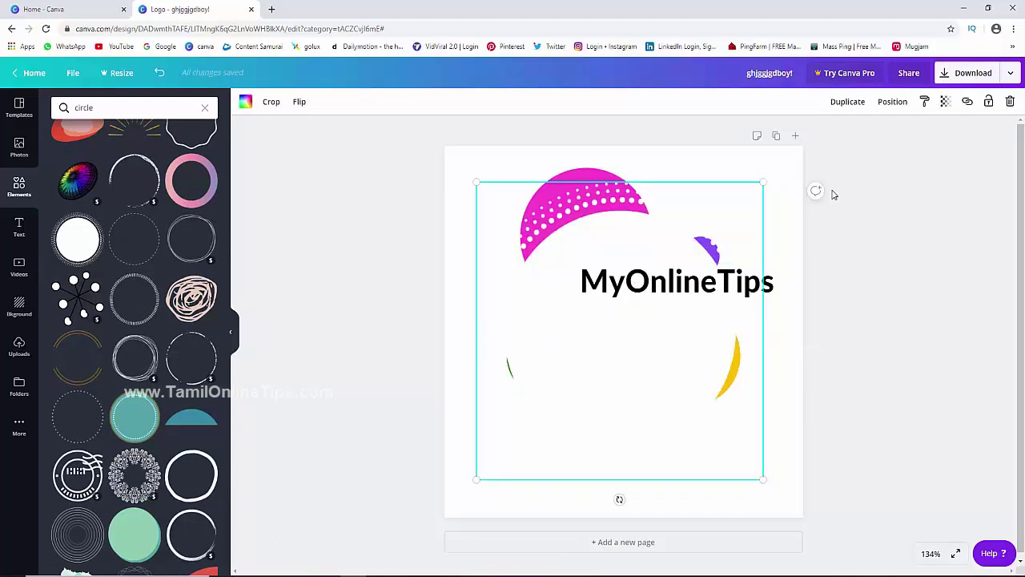
{"action": "key", "text": "Delete"}
Step: Add the brown double-arc circle frame and move it over the circles
{"action": "scroll", "coordinate": [72, 337], "scroll_direction": "down", "scroll_amount": 1}
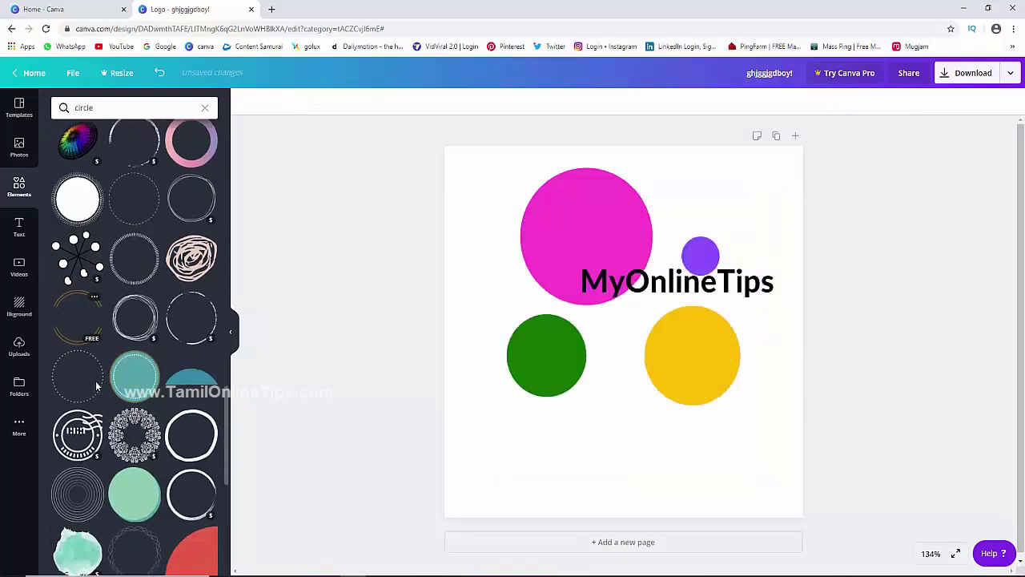
{"action": "scroll", "coordinate": [88, 385], "scroll_direction": "down", "scroll_amount": 2}
{"action": "scroll", "coordinate": [100, 404], "scroll_direction": "down", "scroll_amount": 2}
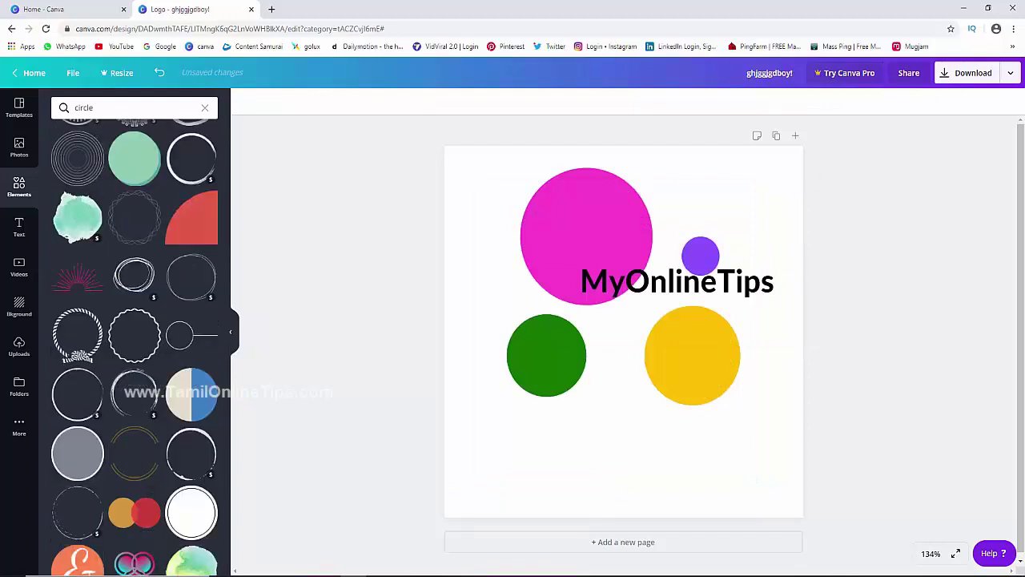
{"action": "scroll", "coordinate": [182, 505], "scroll_direction": "down", "scroll_amount": 2}
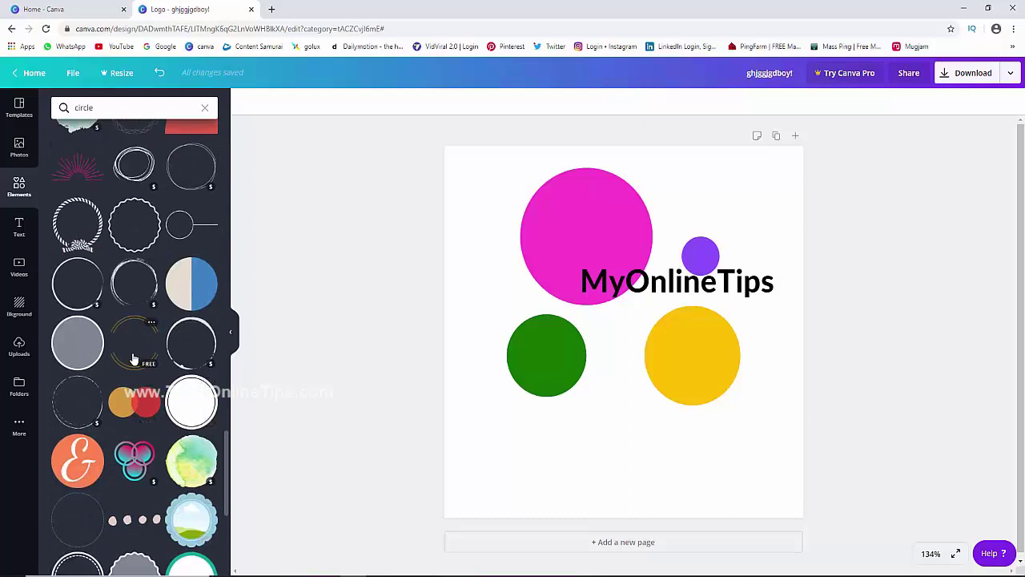
{"action": "left_click", "coordinate": [134, 358]}
{"action": "left_click_drag", "start_coordinate": [618, 323], "coordinate": [665, 285]}
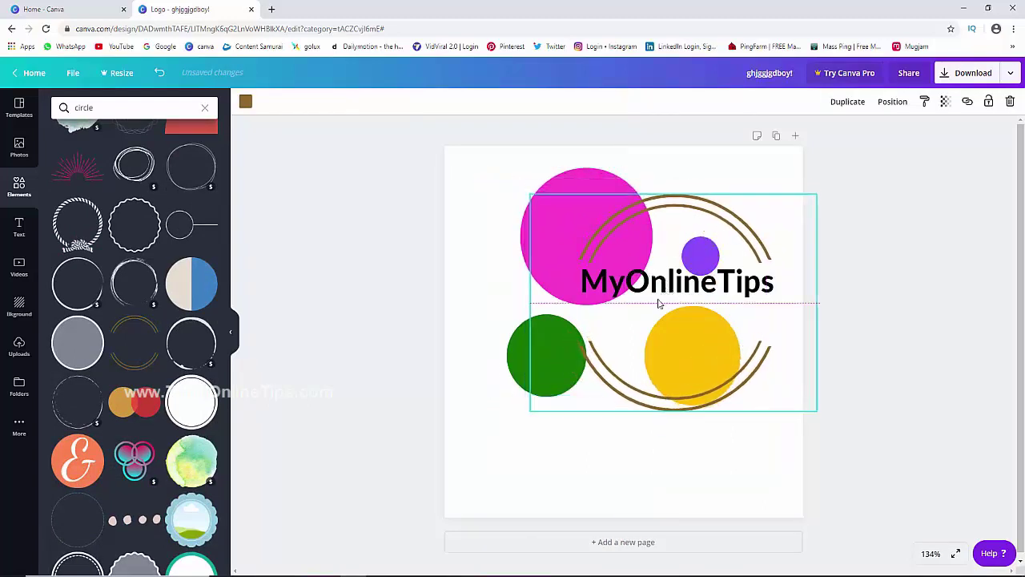
Step: Resize and reposition the brown double arcs to encircle MyOnlineTips and the lower circles
{"action": "key", "text": "ctrl+t"}
{"action": "left_click", "coordinate": [222, 9]}
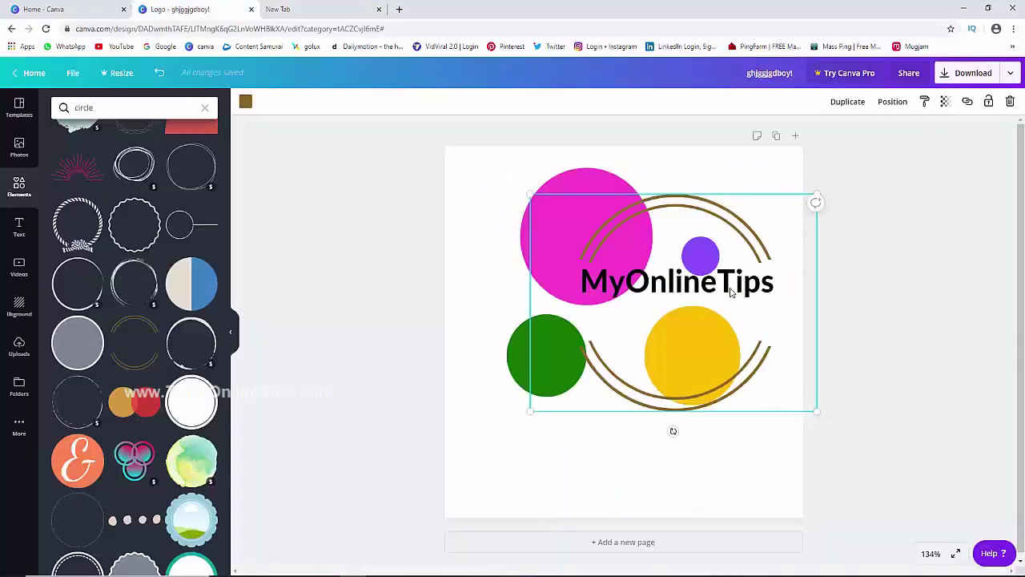
{"action": "left_click_drag", "start_coordinate": [851, 445], "coordinate": [854, 444]}
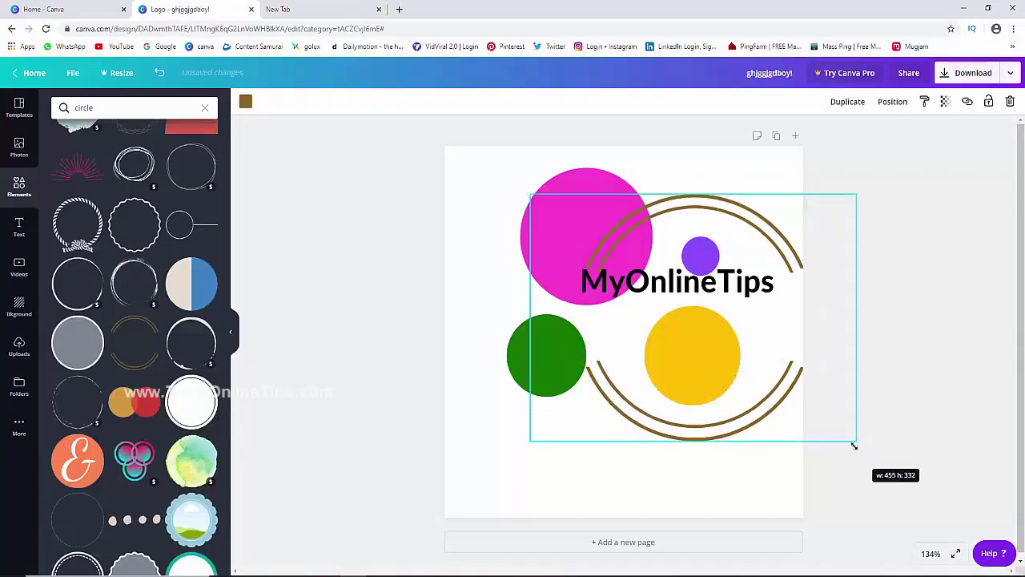
{"action": "mouse_move", "coordinate": [670, 355]}
{"action": "left_mouse_down"}
{"action": "mouse_move", "coordinate": [646, 345]}
{"action": "mouse_move", "coordinate": [685, 354]}
{"action": "left_mouse_up"}
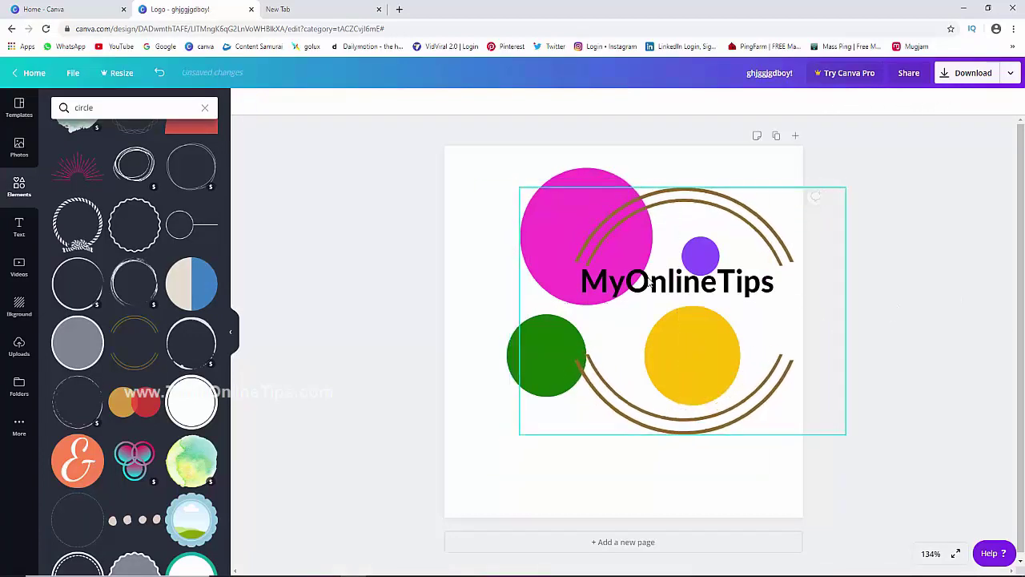
{"action": "mouse_move", "coordinate": [652, 286]}
{"action": "left_mouse_down"}
{"action": "mouse_move", "coordinate": [657, 320]}
{"action": "mouse_move", "coordinate": [623, 214]}
{"action": "mouse_move", "coordinate": [739, 286]}
{"action": "mouse_move", "coordinate": [701, 274]}
{"action": "mouse_move", "coordinate": [664, 370]}
{"action": "mouse_move", "coordinate": [678, 383]}
{"action": "left_mouse_up"}
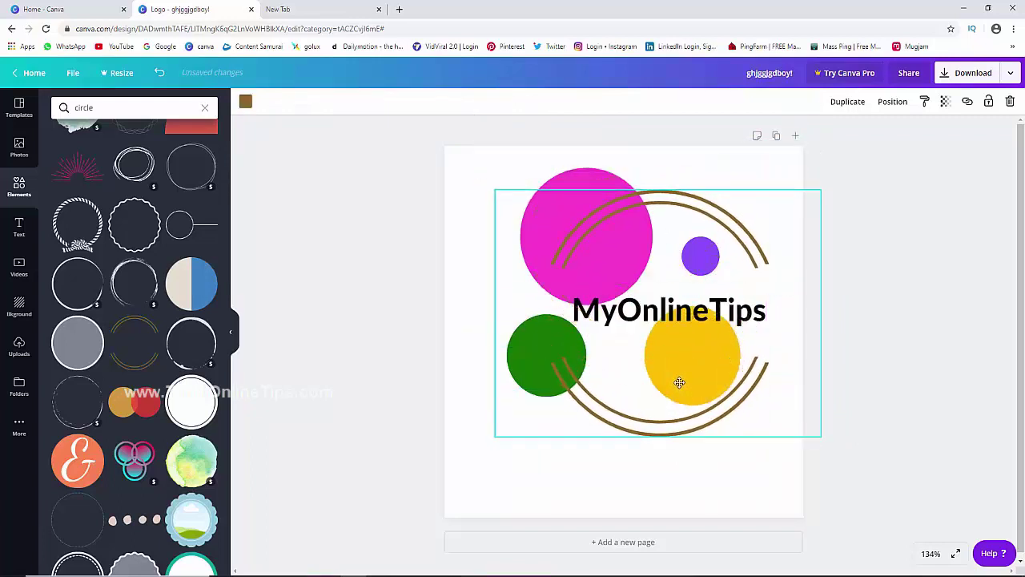
{"action": "left_click", "coordinate": [479, 348]}
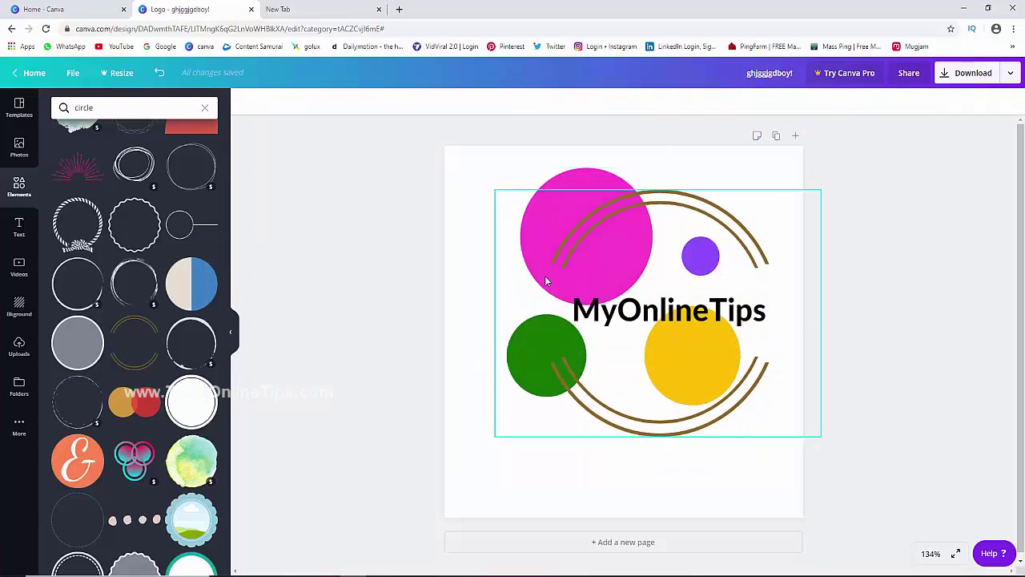
{"action": "left_click", "coordinate": [727, 340]}
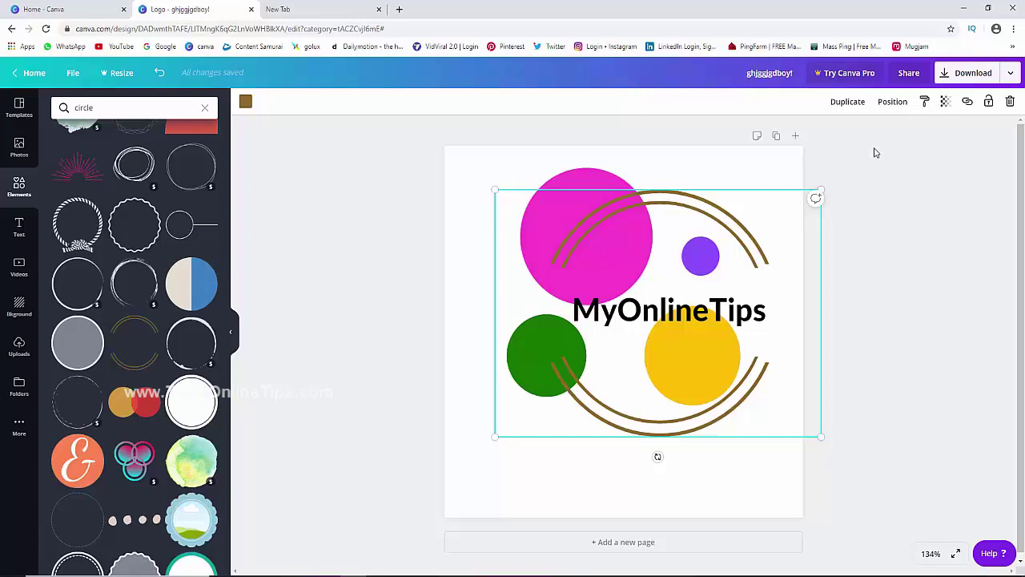
Step: Download the logo with PNG as the file type
{"action": "left_click", "coordinate": [972, 73]}
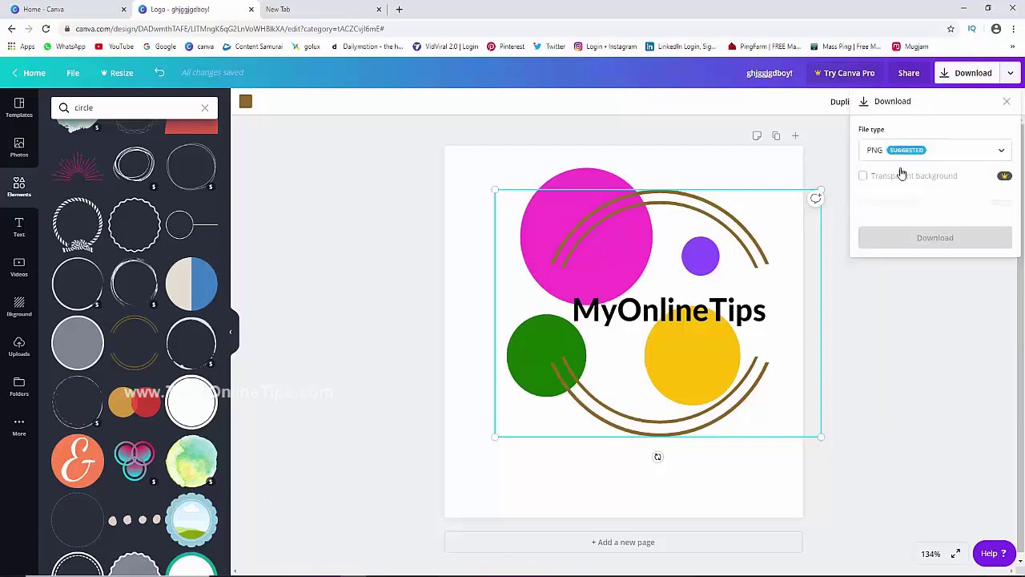
{"action": "left_click", "coordinate": [889, 152]}
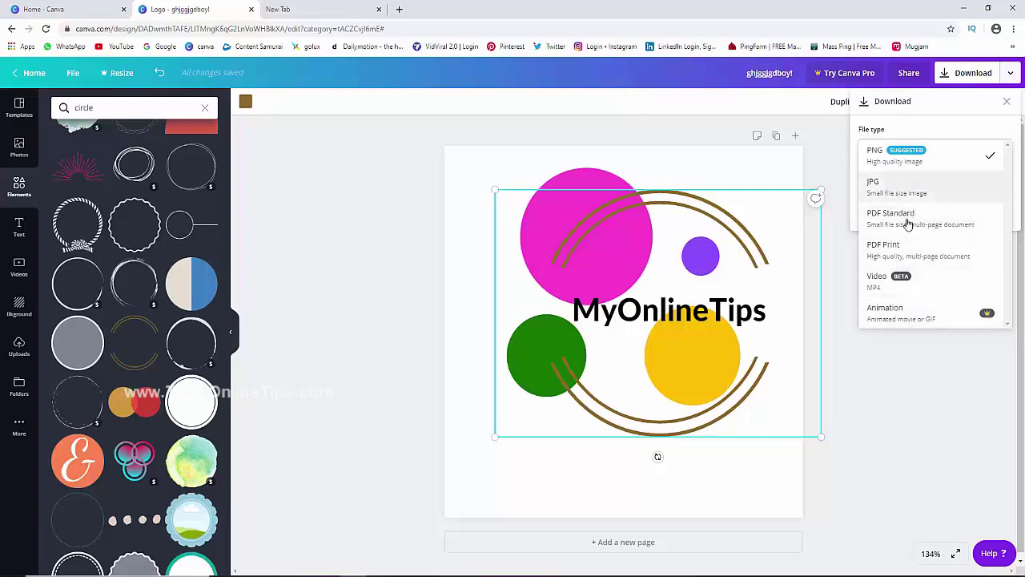
{"action": "left_click", "coordinate": [901, 162]}
{"action": "left_click", "coordinate": [903, 153]}
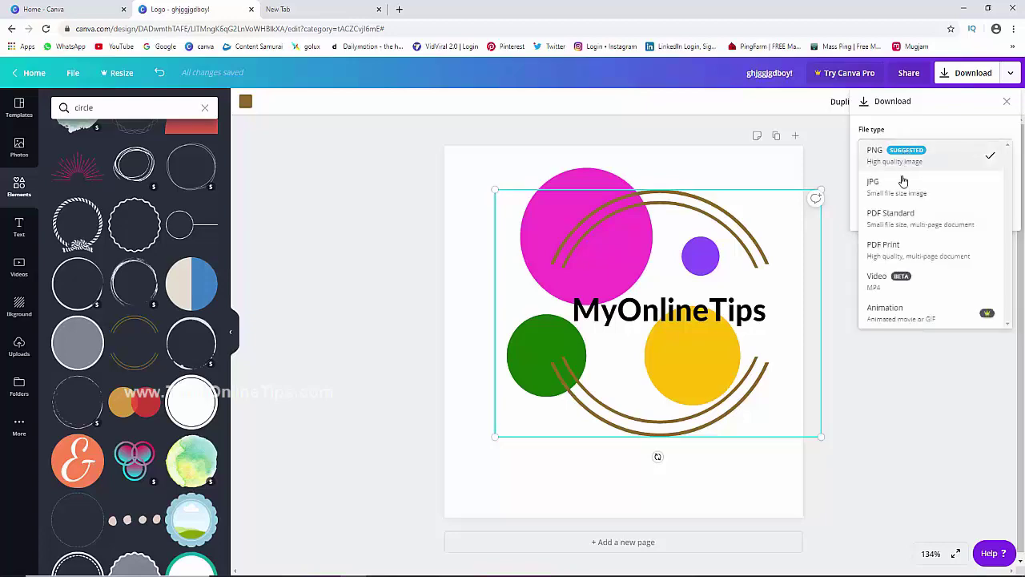
{"action": "left_click", "coordinate": [897, 162]}
{"action": "left_click", "coordinate": [897, 212]}
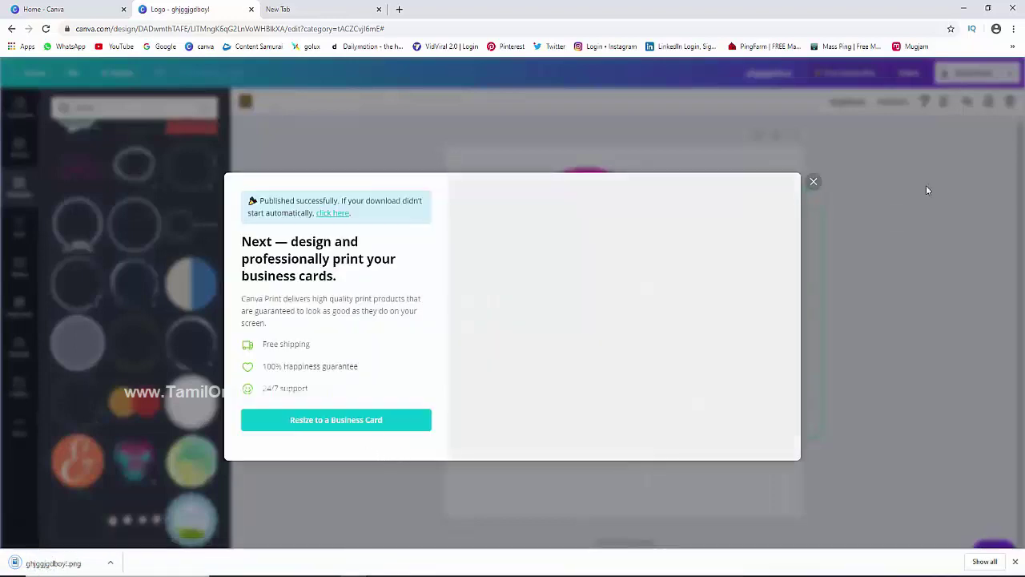
Step: Preview the downloaded ghjggjgdboy!.png from its folder, then close Photos and Explorer
{"action": "left_click", "coordinate": [110, 562]}
{"action": "left_click", "coordinate": [140, 525]}
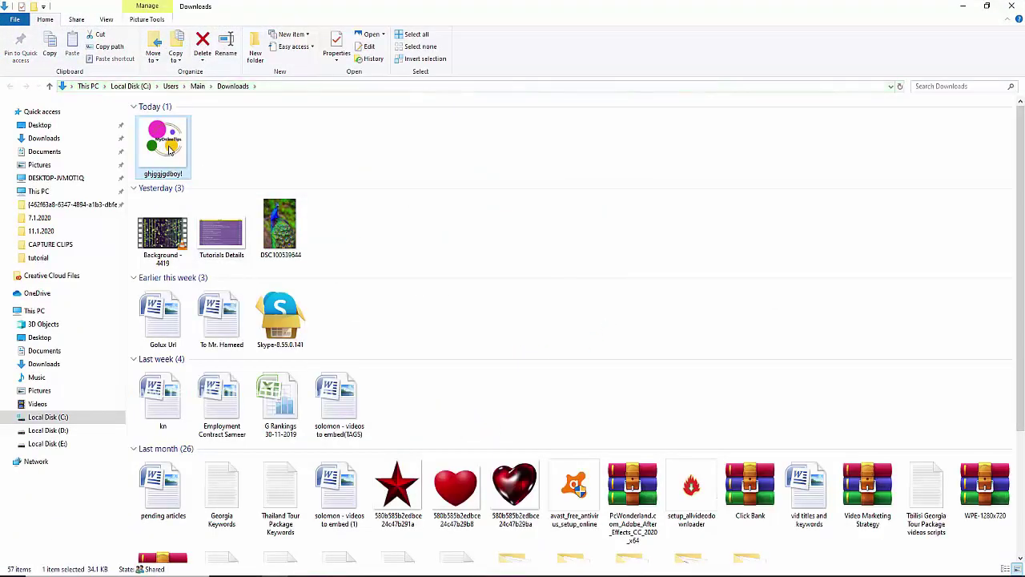
{"action": "double_click", "coordinate": [169, 149]}
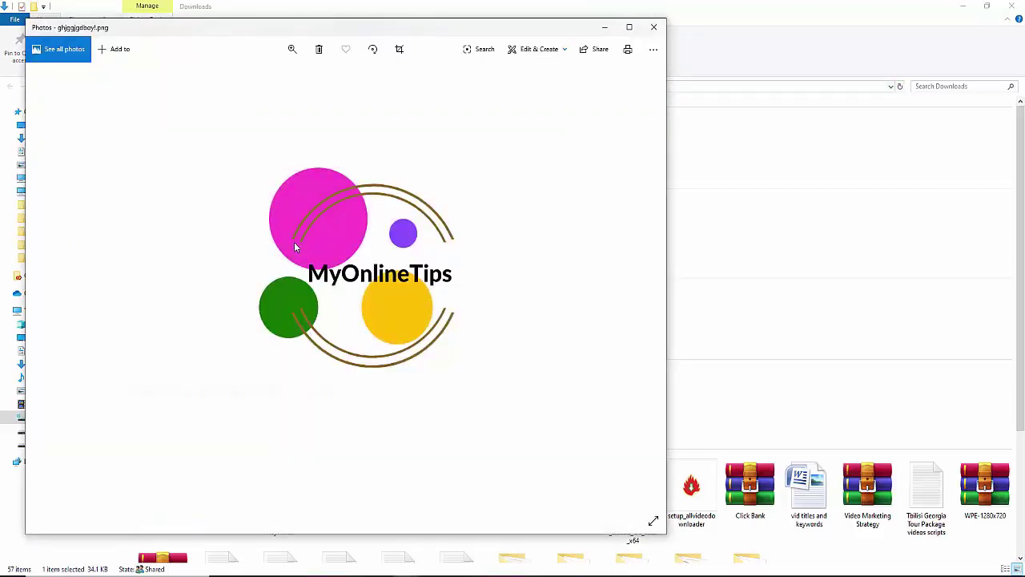
{"action": "left_click", "coordinate": [653, 27]}
{"action": "left_click", "coordinate": [1011, 6]}
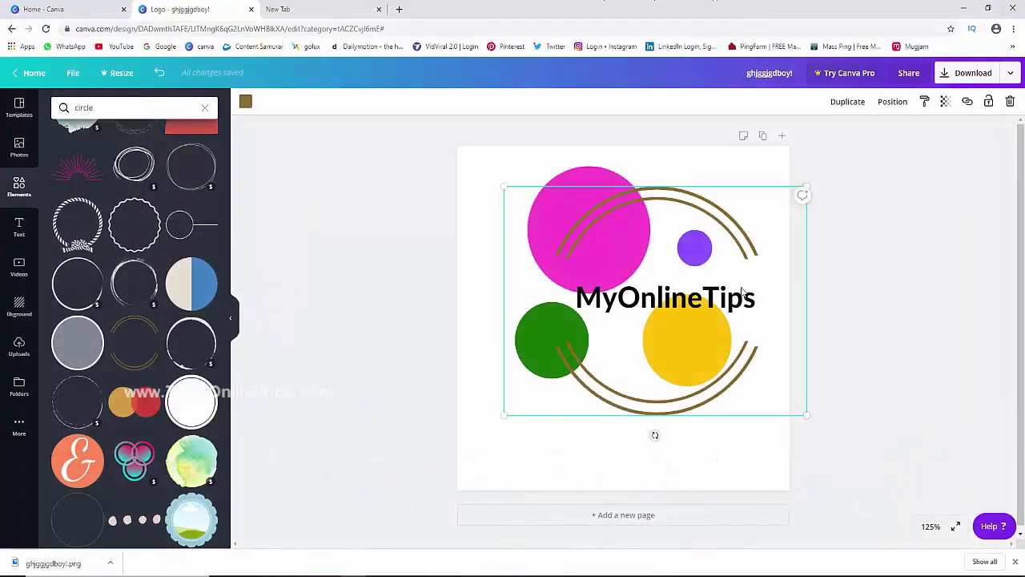
{"action": "left_click", "coordinate": [915, 266]}
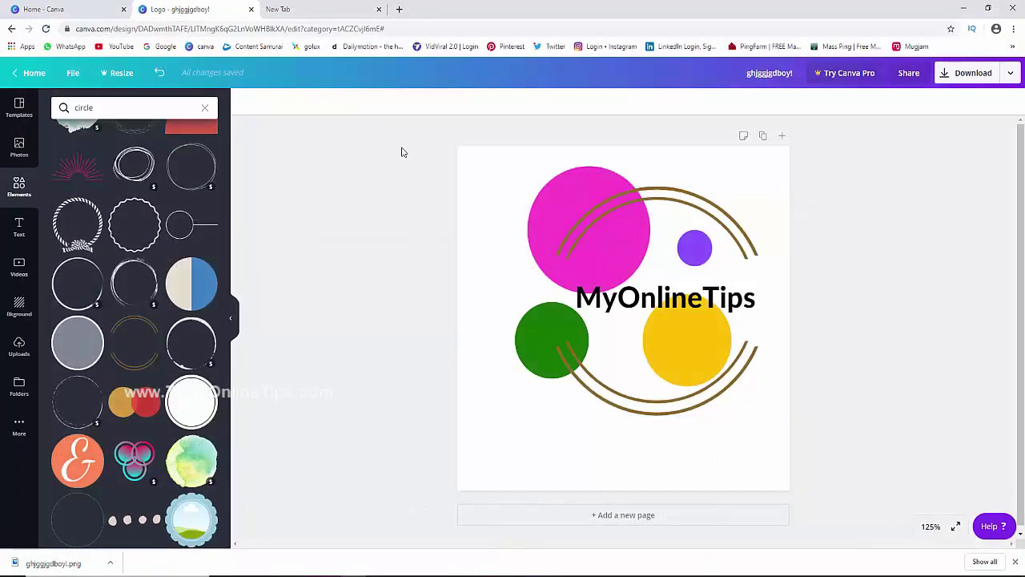